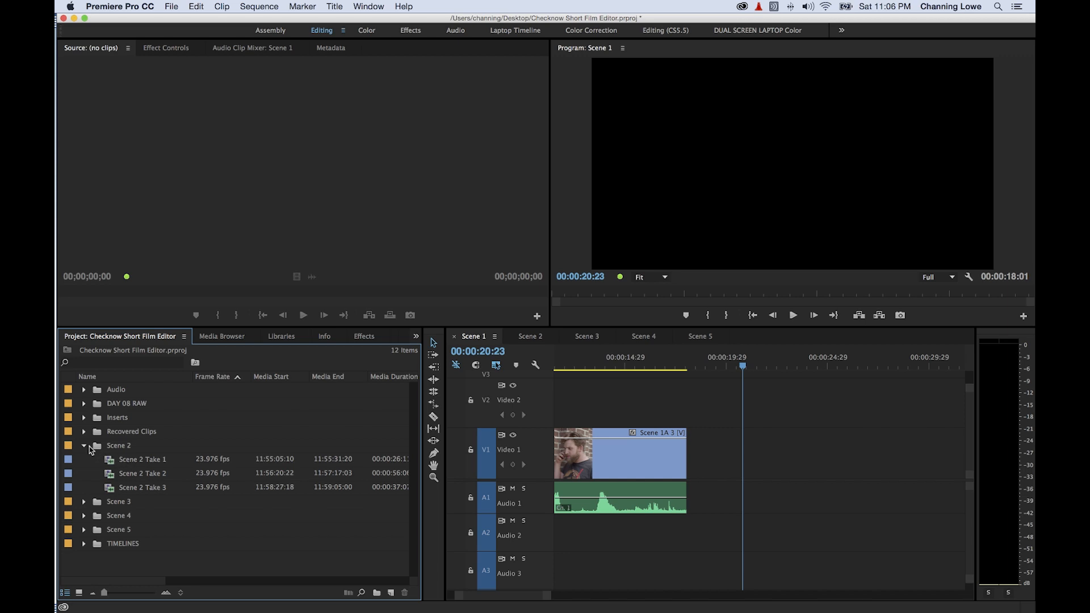
Collapse the Scene 2 bin and view the further metadata columns of the project items
click(84, 446)
scroll(625, 482, right, 2)
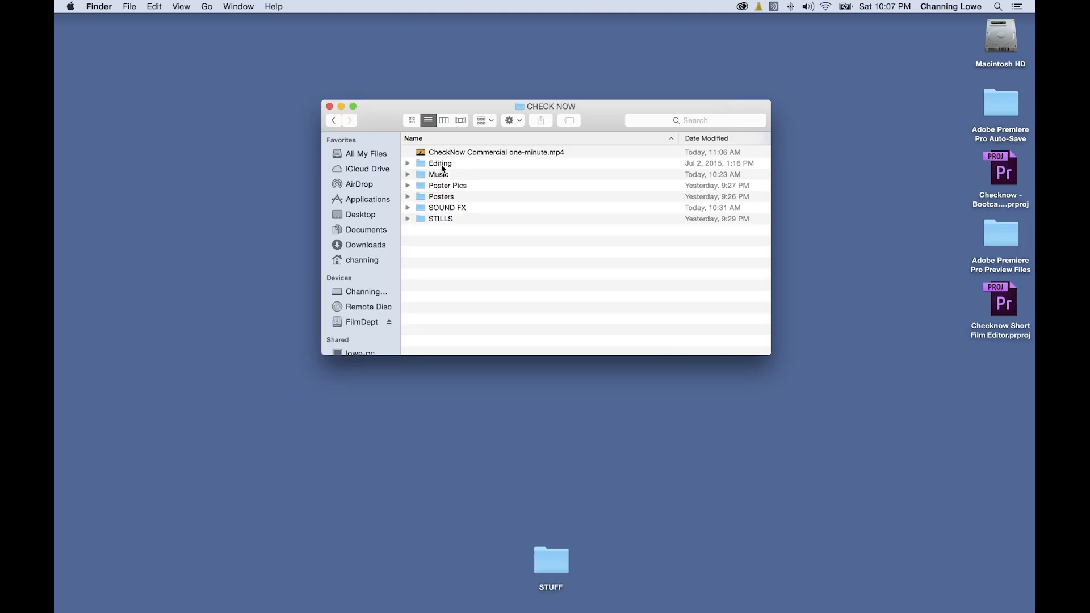
In Finder, open the Editing folder and examine the Footage day folders and how Day 1's Film folder is organized by camera
double_click(442, 165)
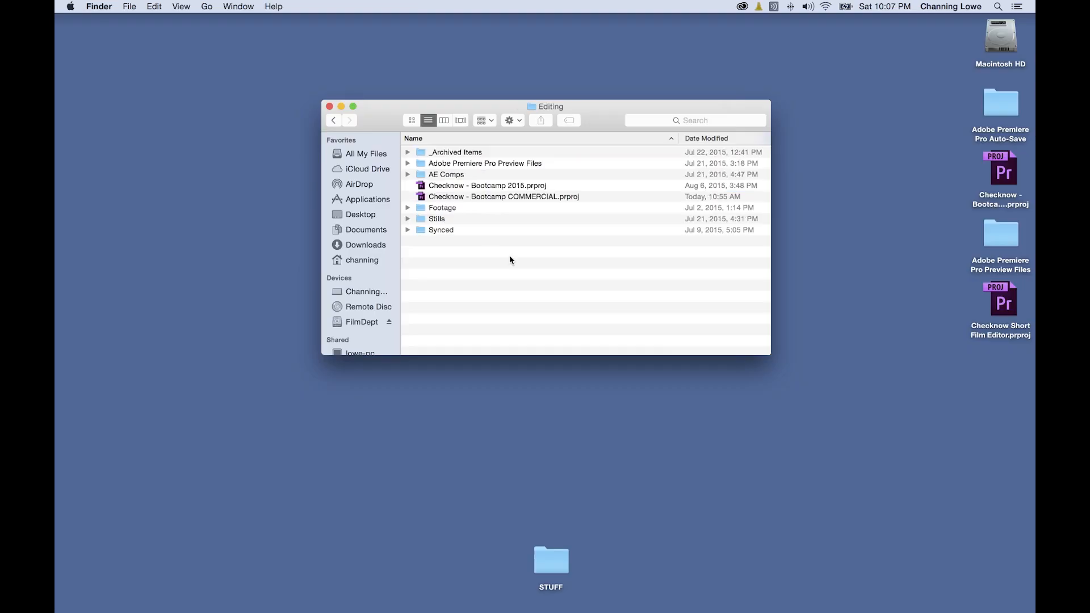
click(407, 208)
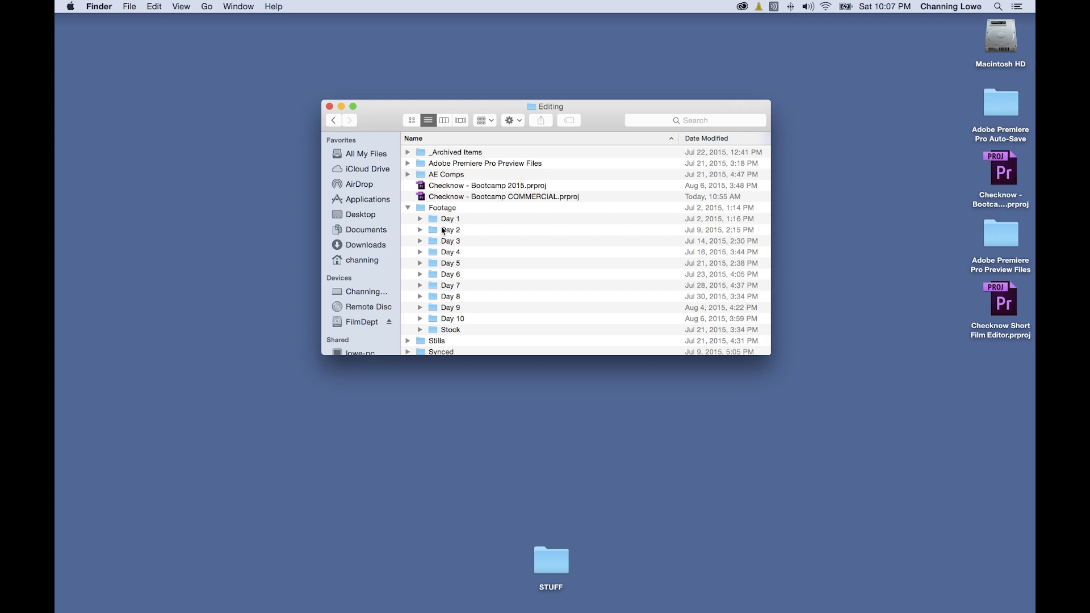
click(450, 320)
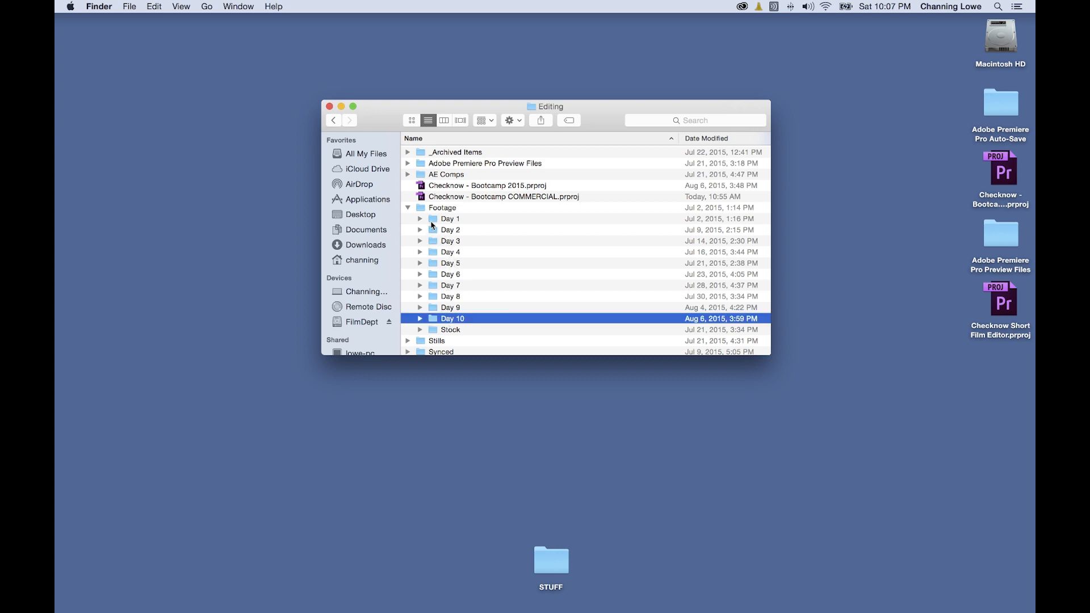
click(428, 220)
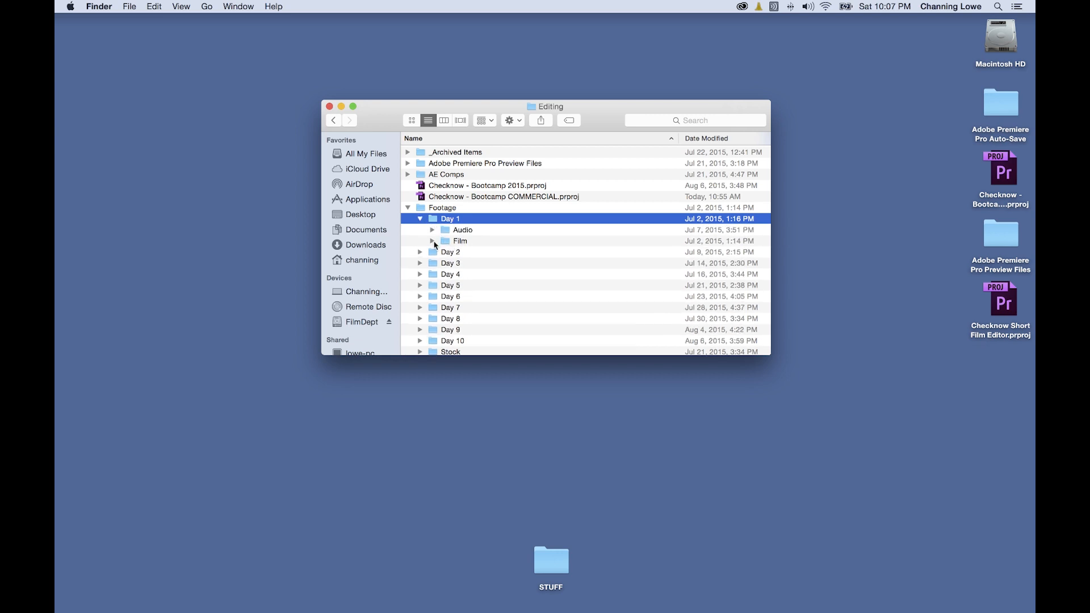
click(433, 242)
click(445, 253)
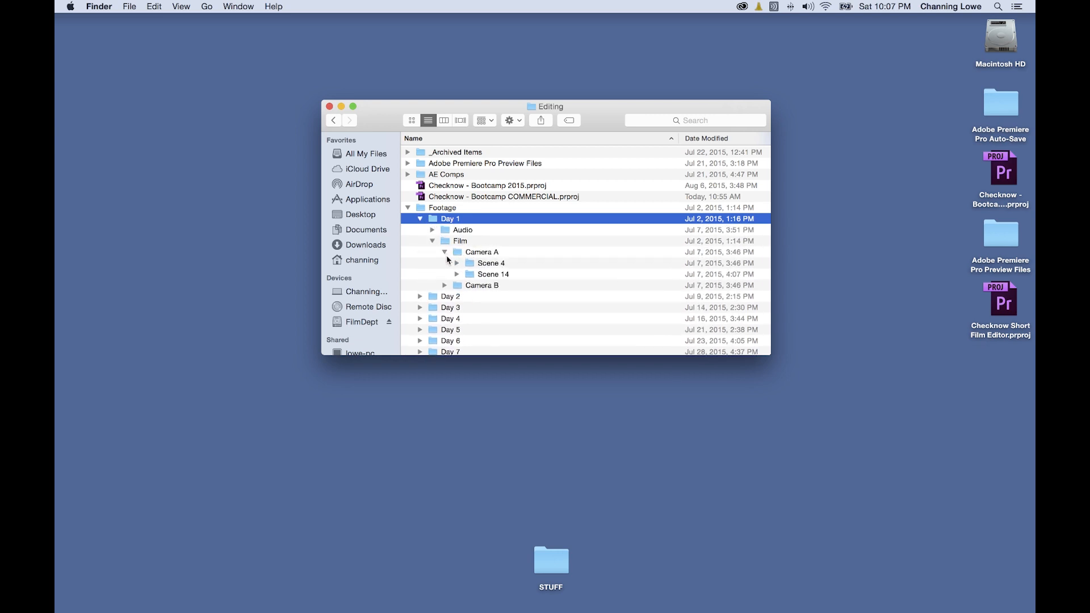
click(445, 285)
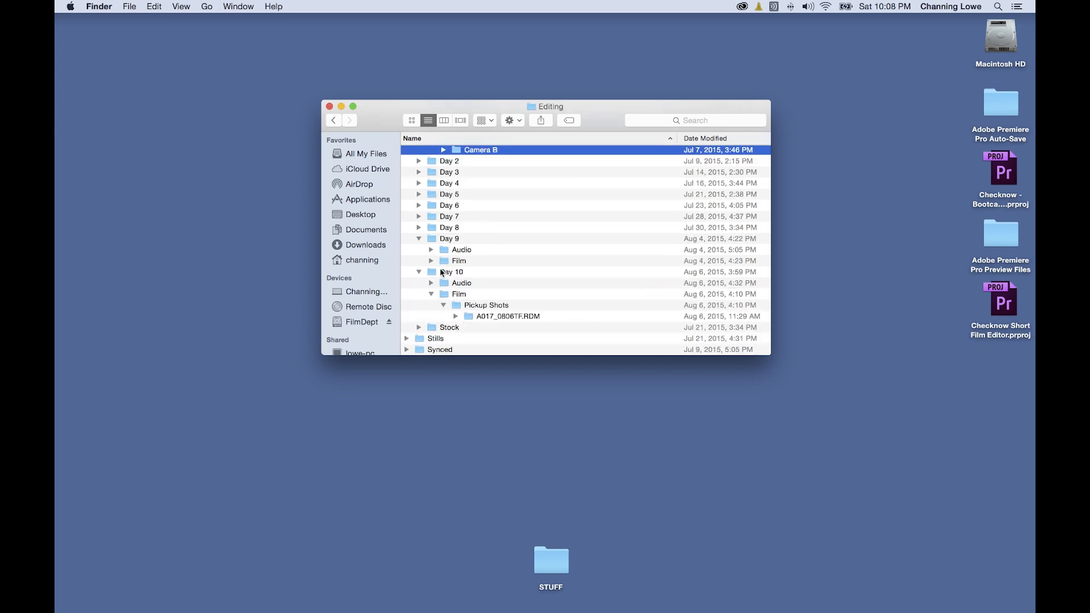
Examine the Day 8 Film folder and the roll folders inside its Camera A and Camera B folders
click(419, 228)
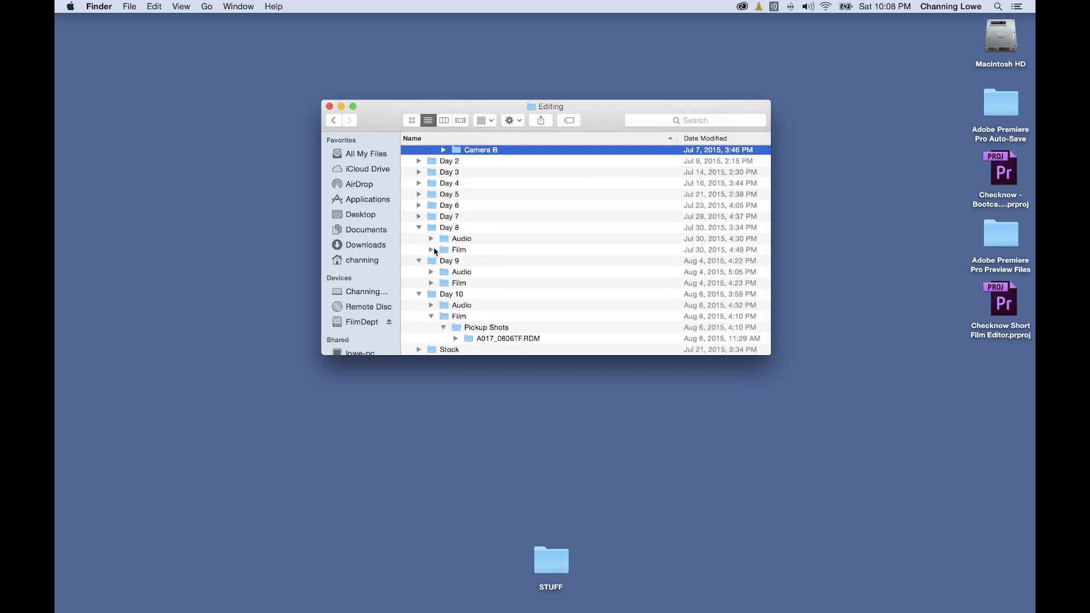
click(435, 251)
click(434, 250)
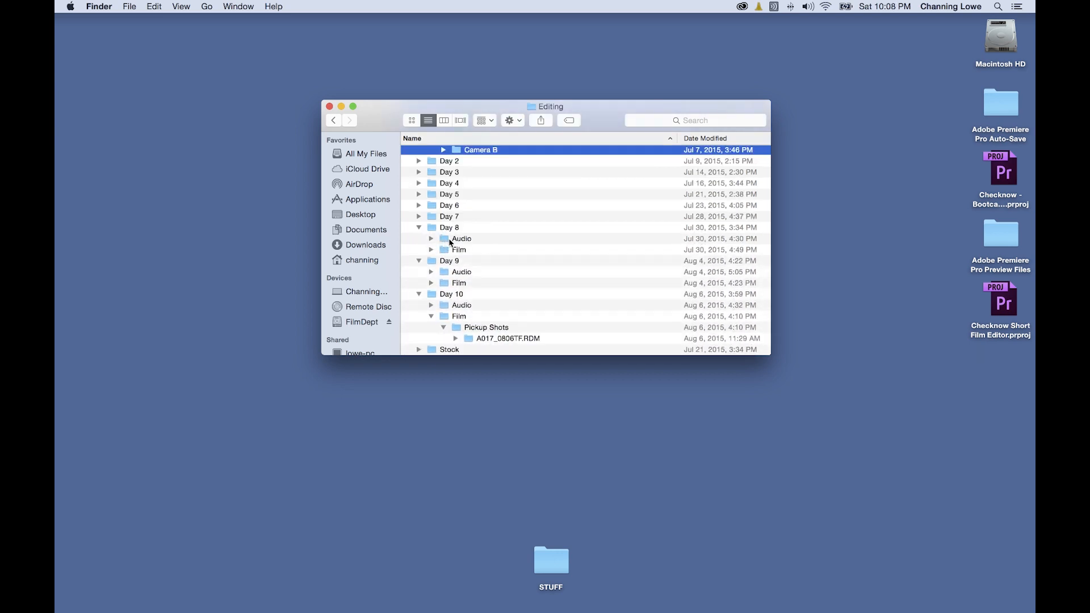
click(431, 251)
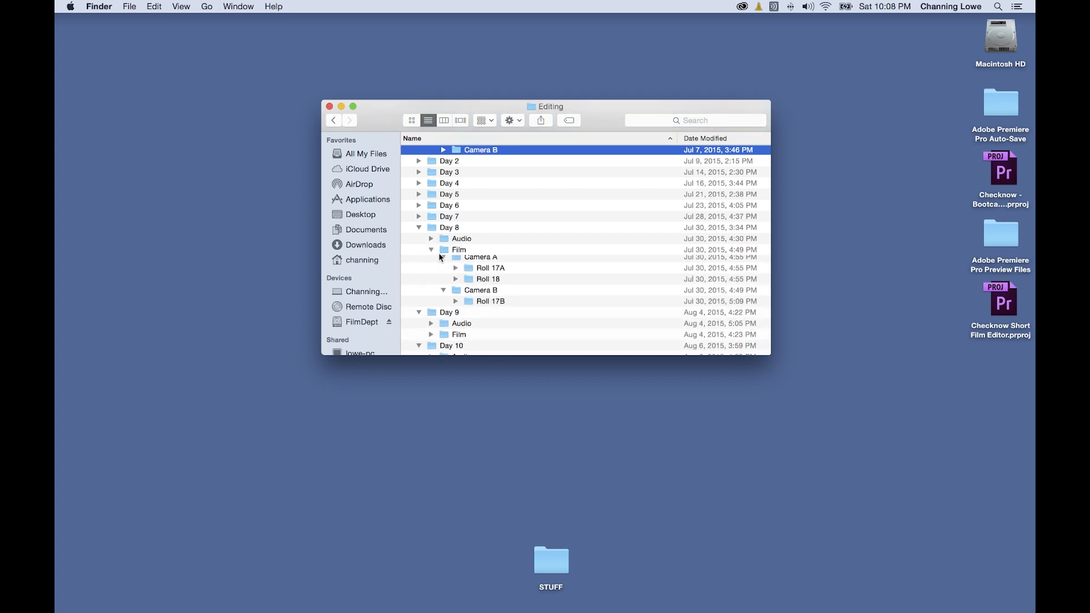
click(444, 261)
click(444, 272)
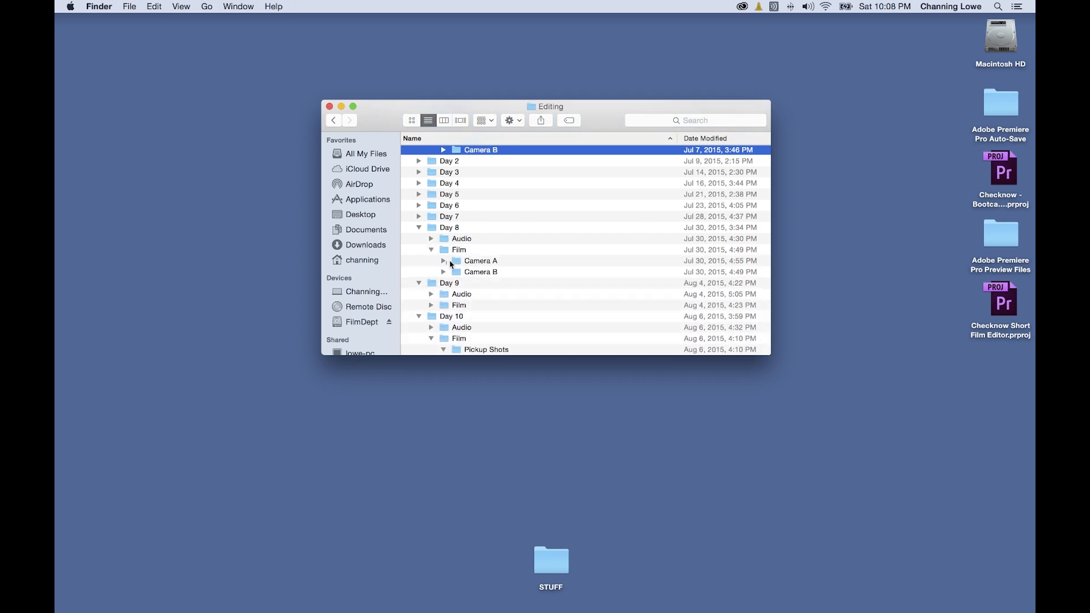
click(443, 262)
click(459, 273)
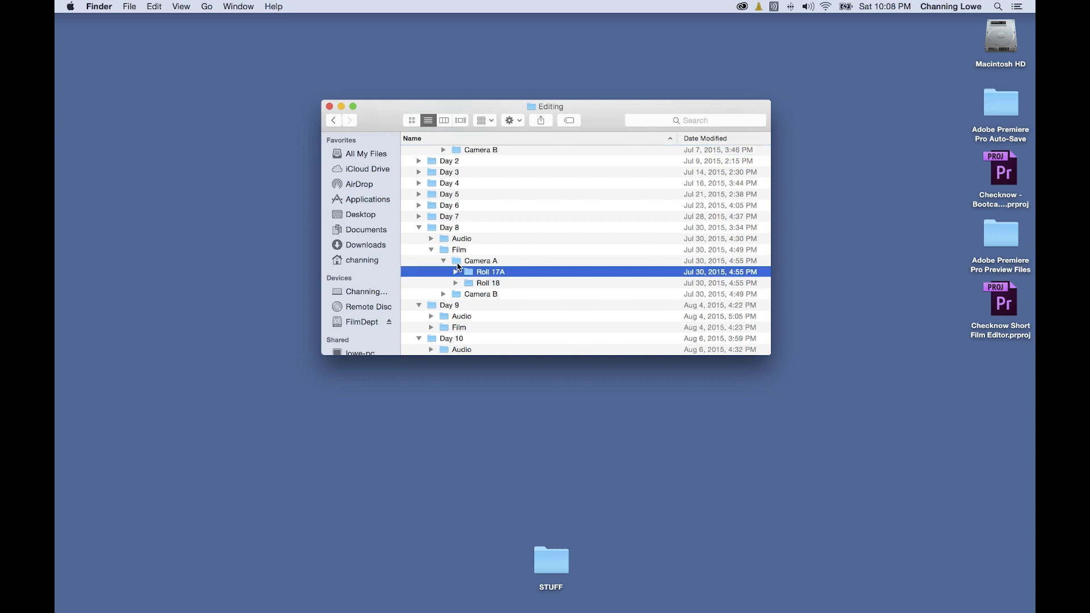
click(458, 262)
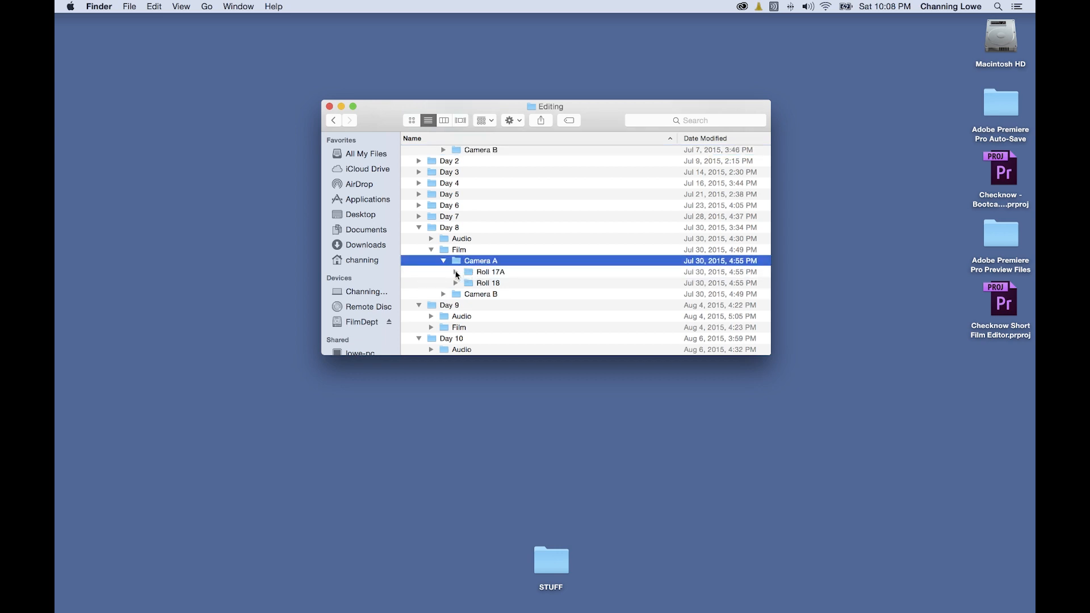
click(443, 293)
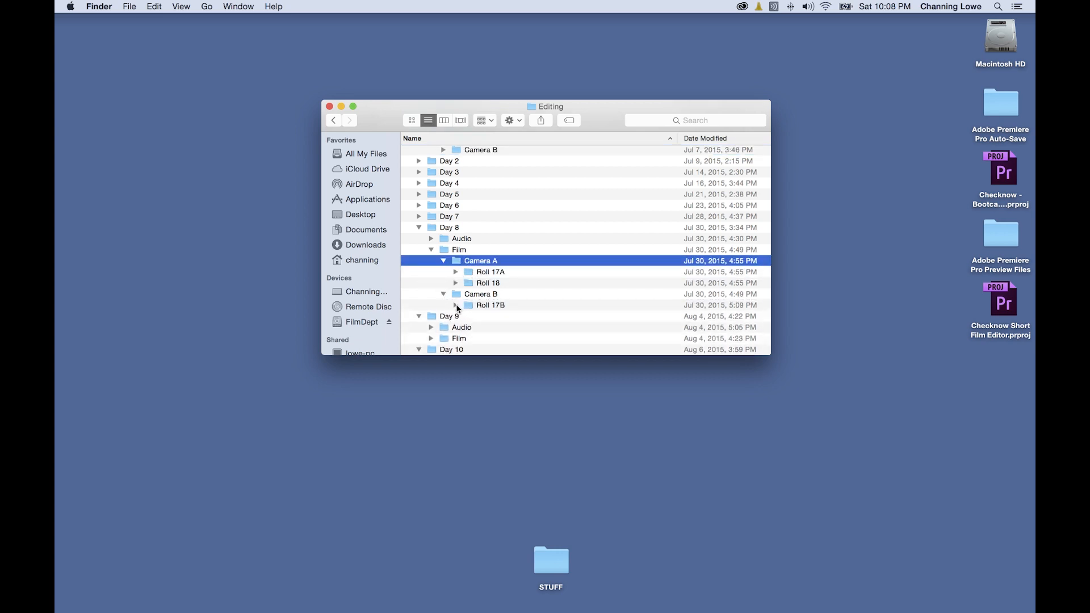
Inspect the contents of the Roll 17B and Roll 17A folders under Day 8's Film folder
click(456, 306)
click(456, 306)
click(457, 273)
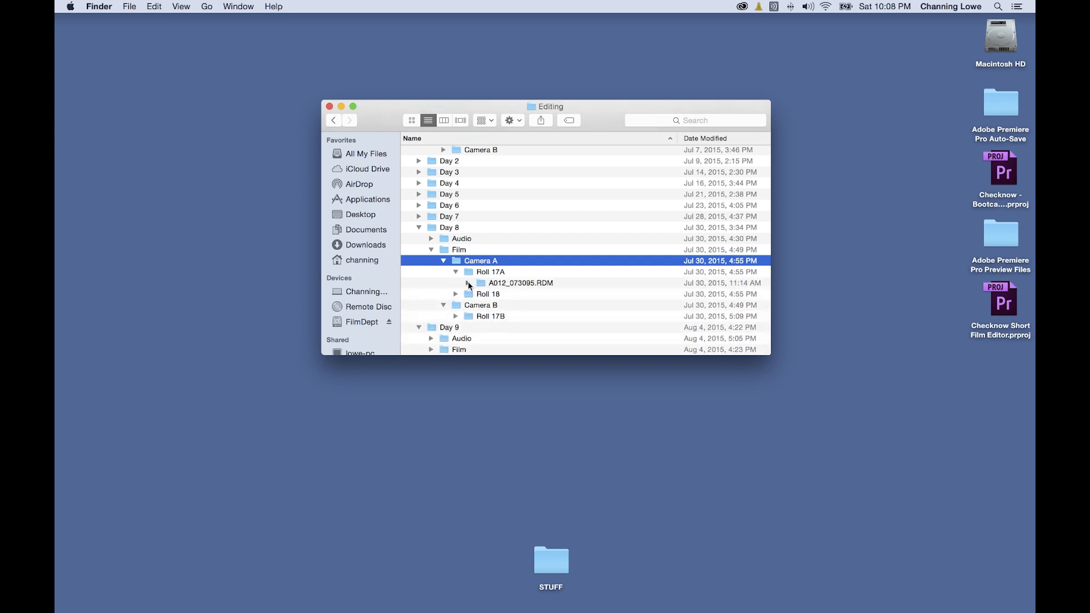
click(469, 283)
click(468, 283)
click(456, 272)
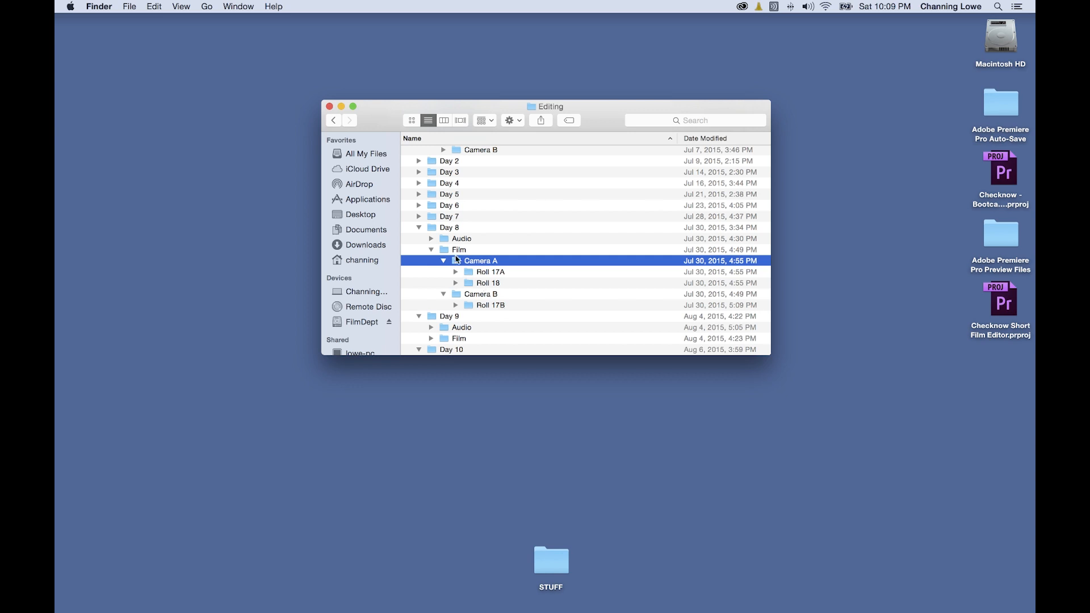
click(449, 229)
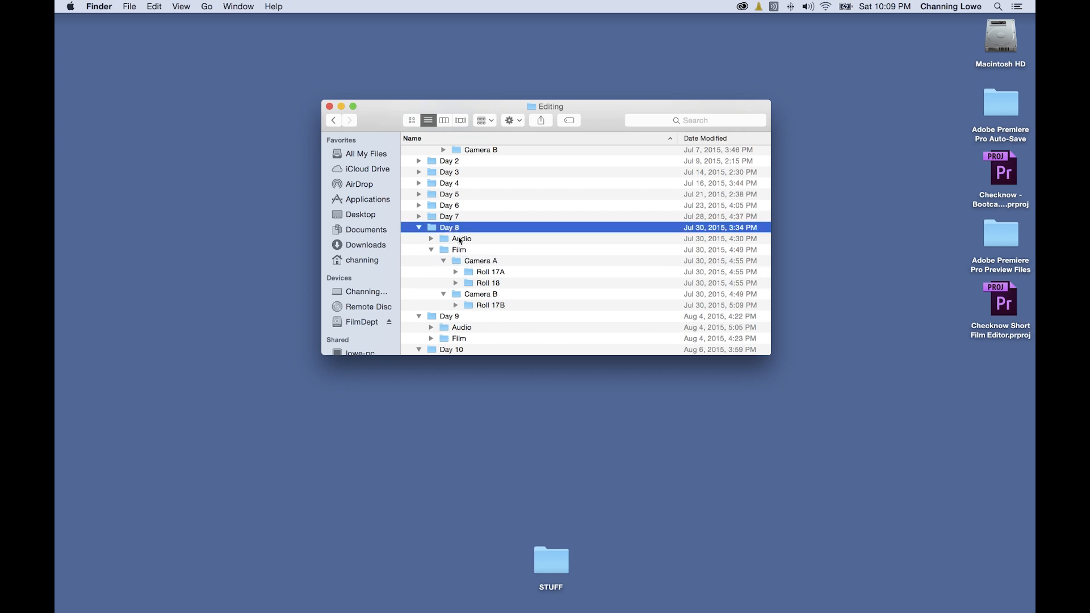
click(488, 274)
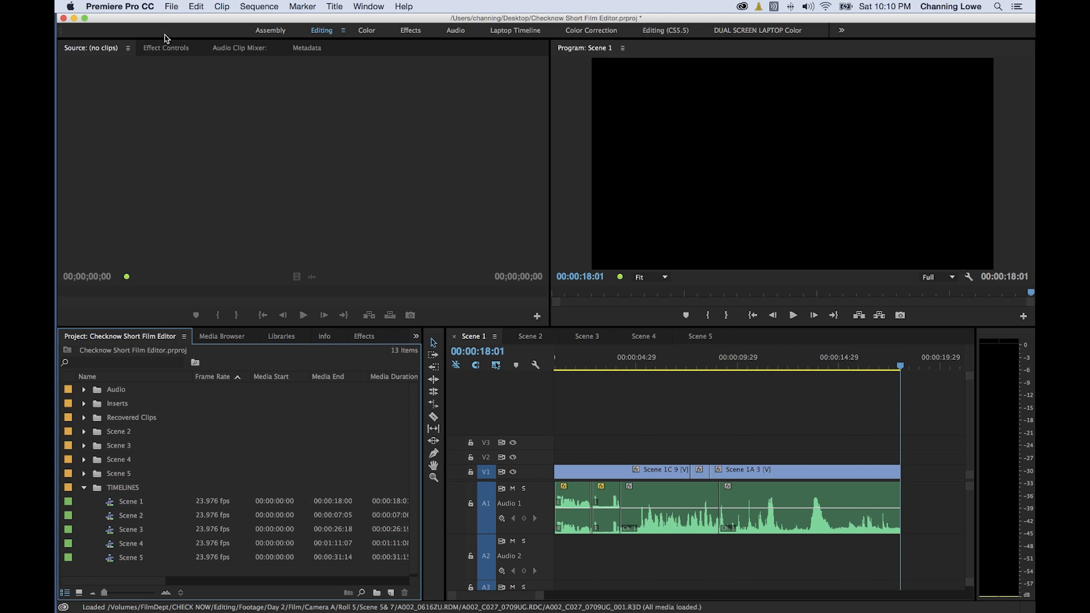
In Premiere Pro, create a new project named CheckNow Sync Day 08 on the Desktop without saving changes to the current project
click(169, 8)
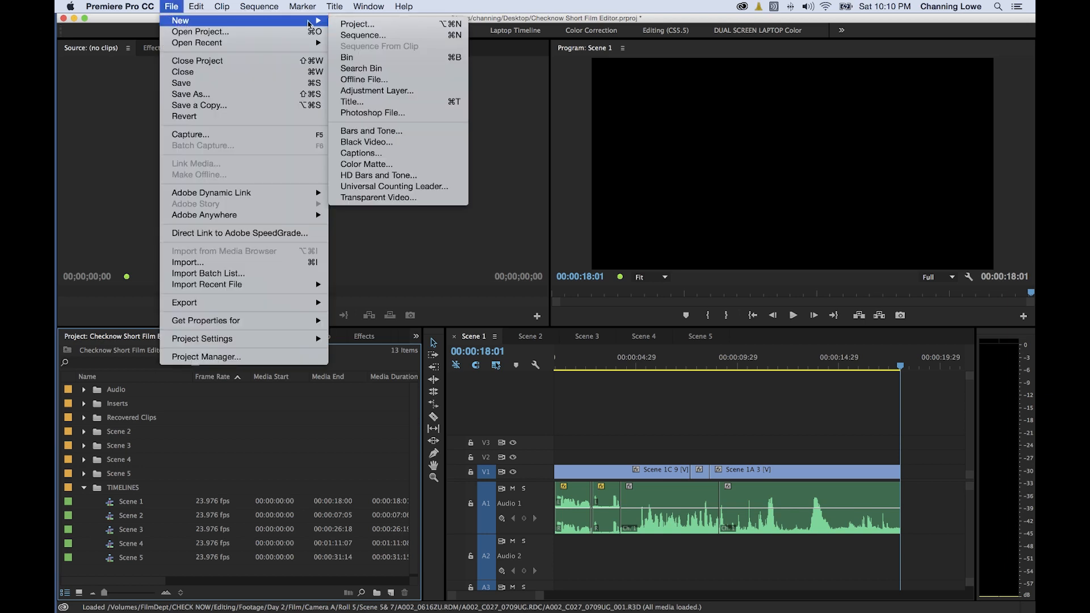
click(355, 21)
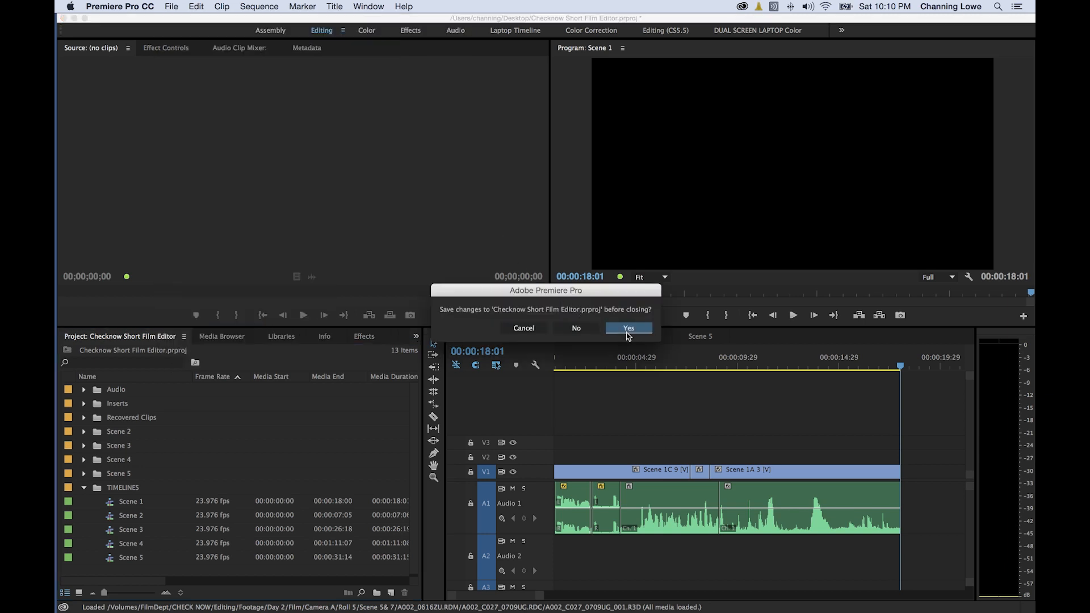
key(super+Tab)
key(super+Tab)
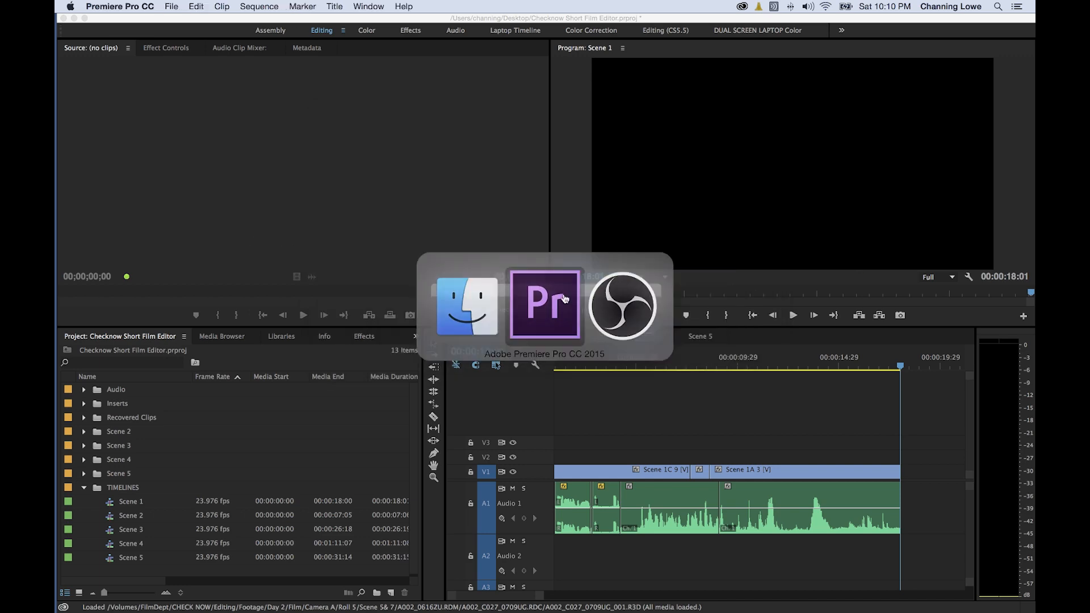
click(579, 330)
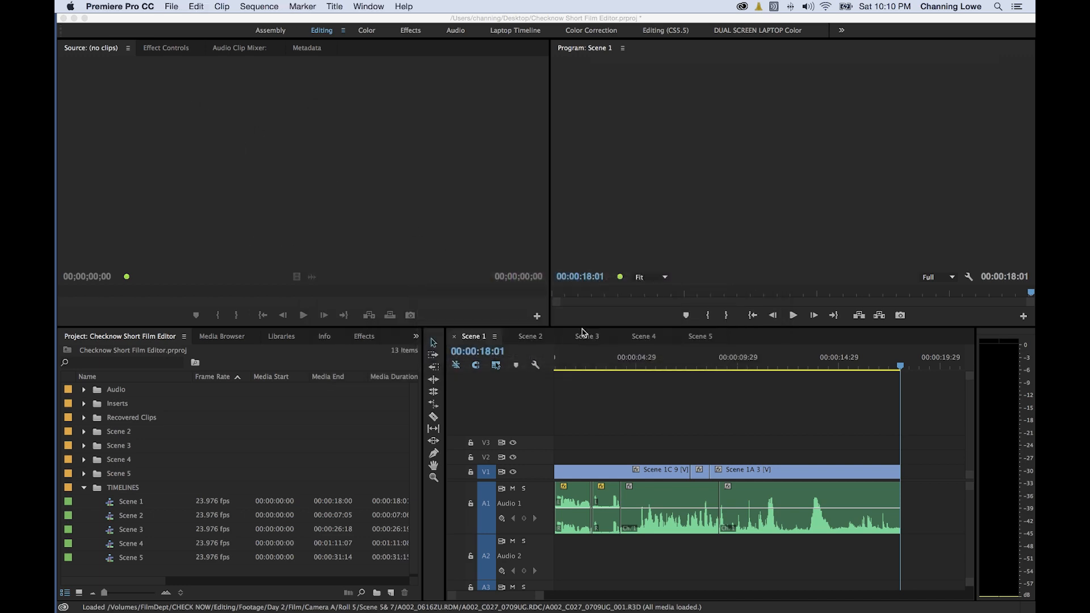
text(CheckNow Sync Day 08)
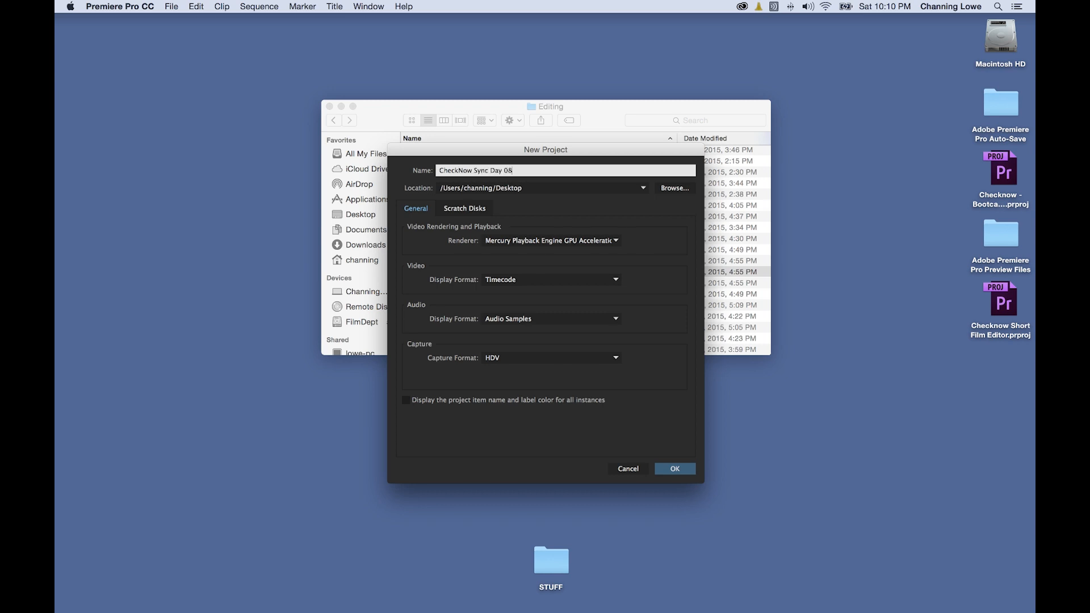
key(Return)
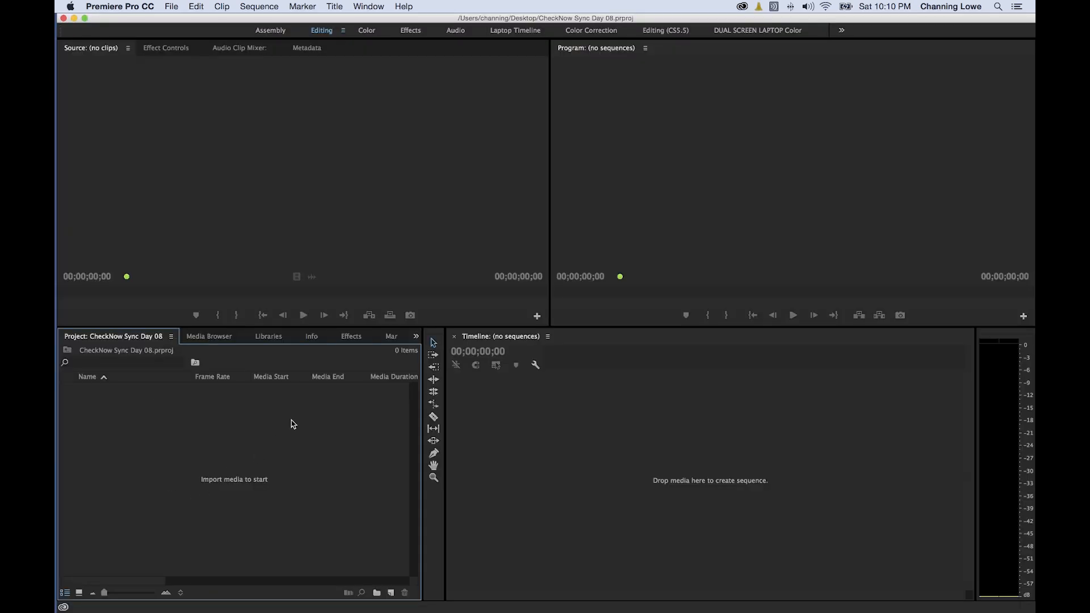
Import all clips from Day 8's Camera A Roll 17A folder on the FilmDept drive through the Media Browser
key(grave)
click(211, 49)
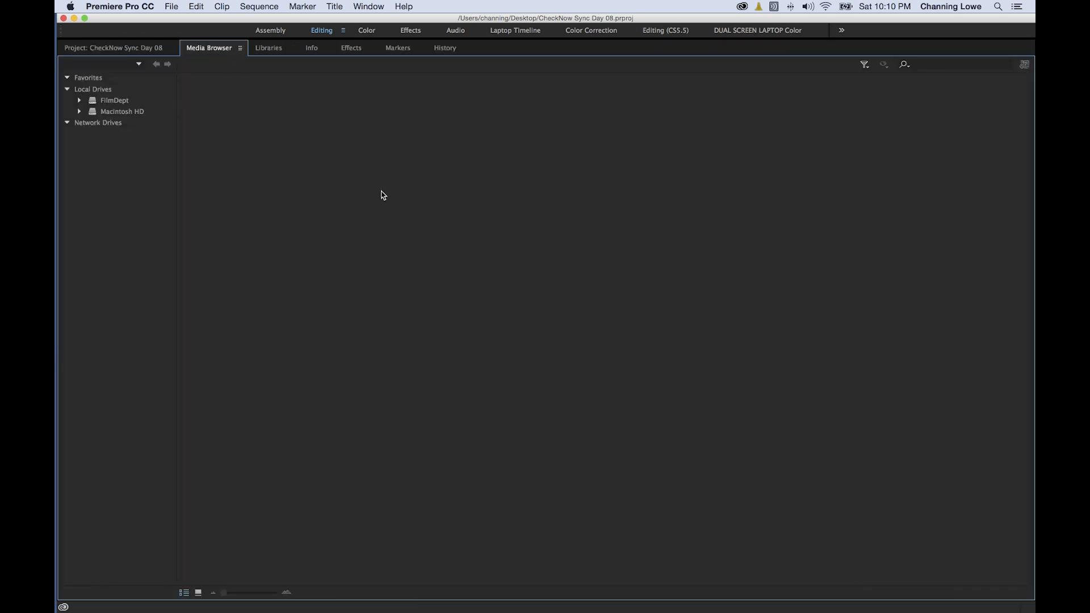
click(114, 101)
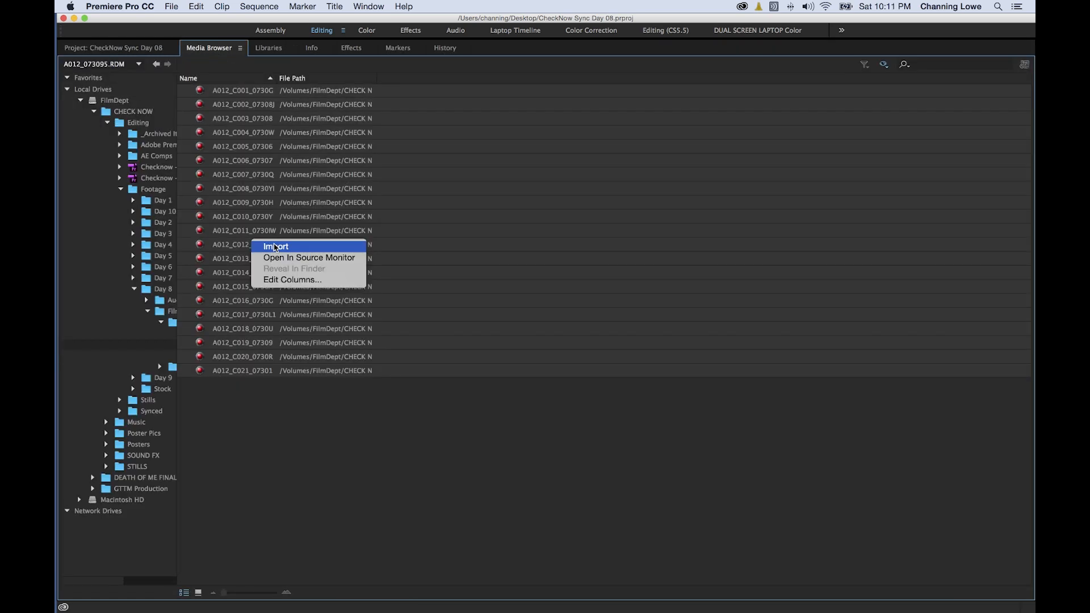
click(270, 246)
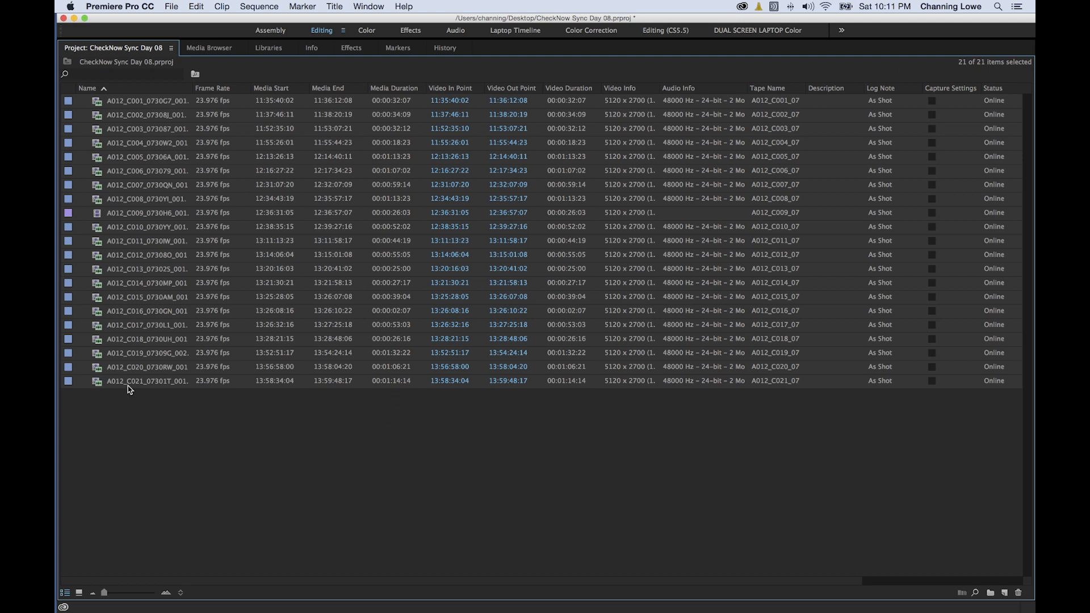
Place the imported clips in a new bin named ROLL 17A and collapse the bin
click(997, 592)
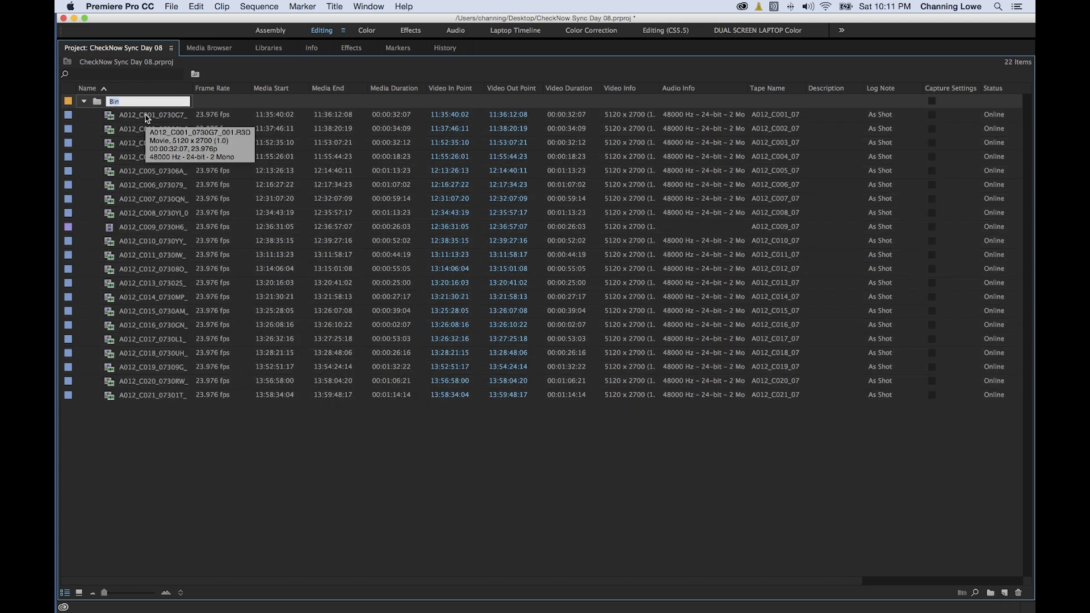
text(ROLL 17A)
key(Tab)
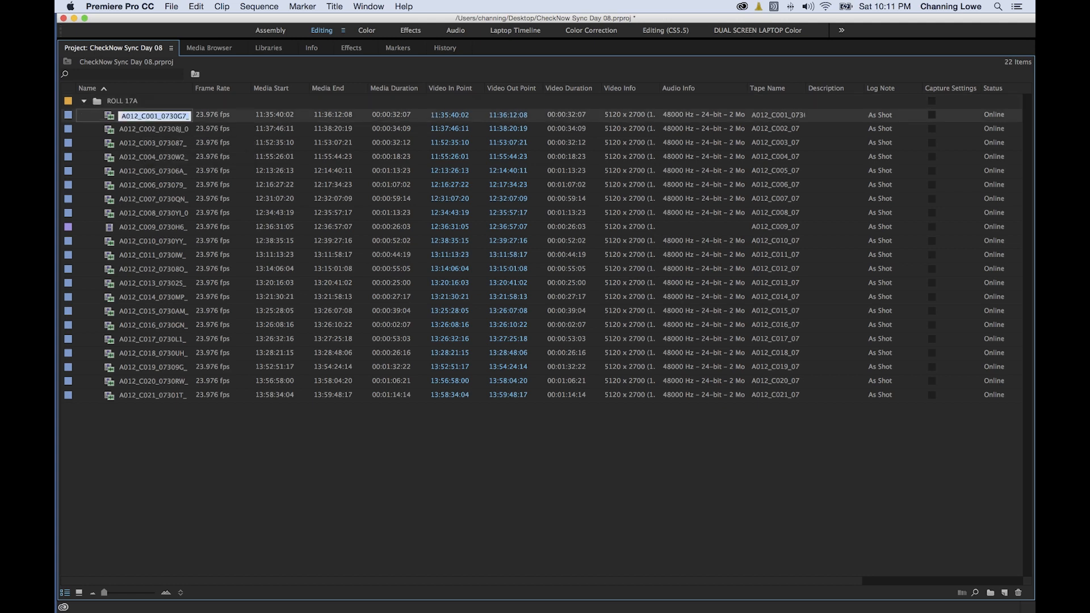
click(84, 101)
Import all clips from Day 8's Camera A Roll 18 folder through the Media Browser
click(209, 48)
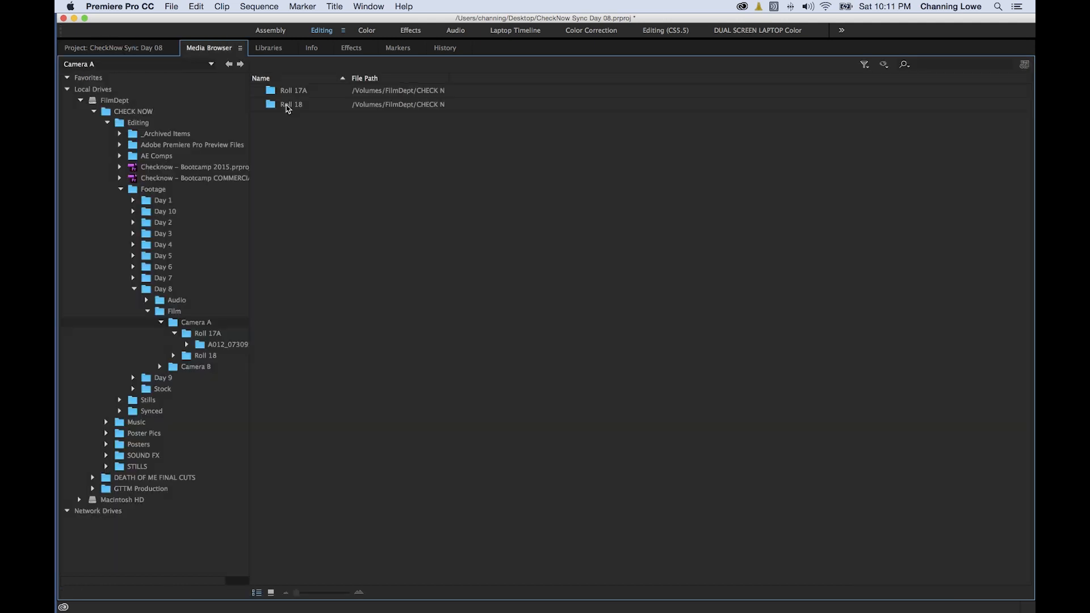
double_click(316, 91)
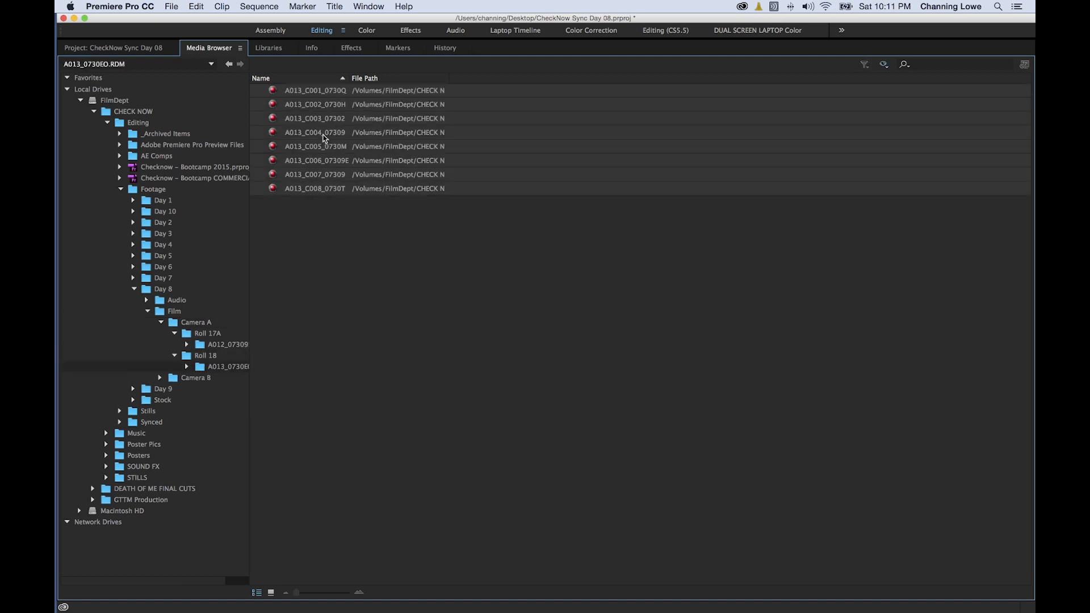
right_click(316, 98)
click(341, 106)
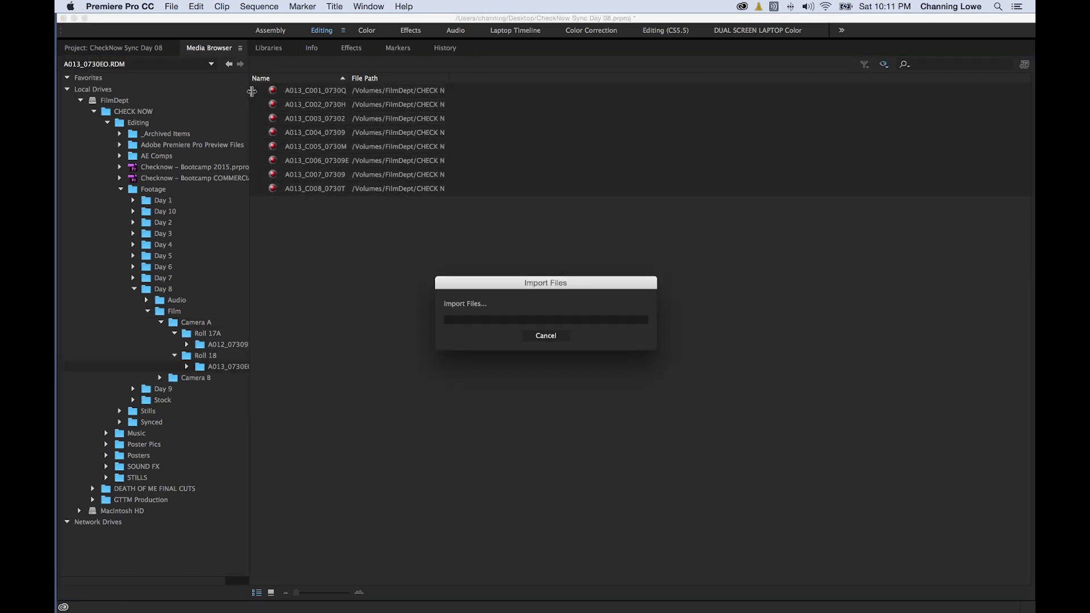
Place the newly imported A013 clips in a bin named ROLL 18
click(130, 49)
text(ROLL 18)
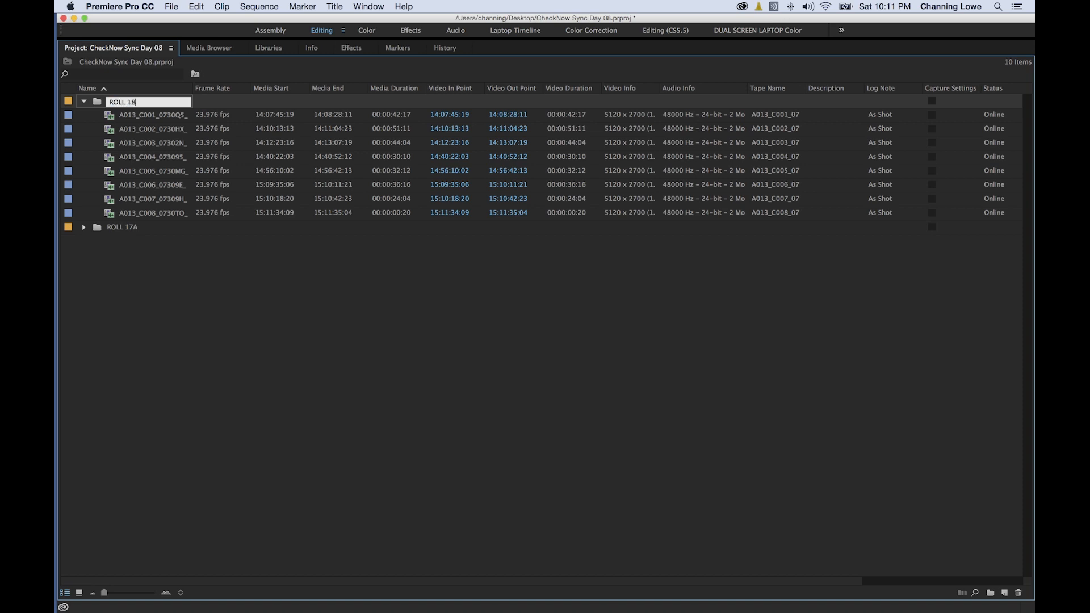
key(Tab)
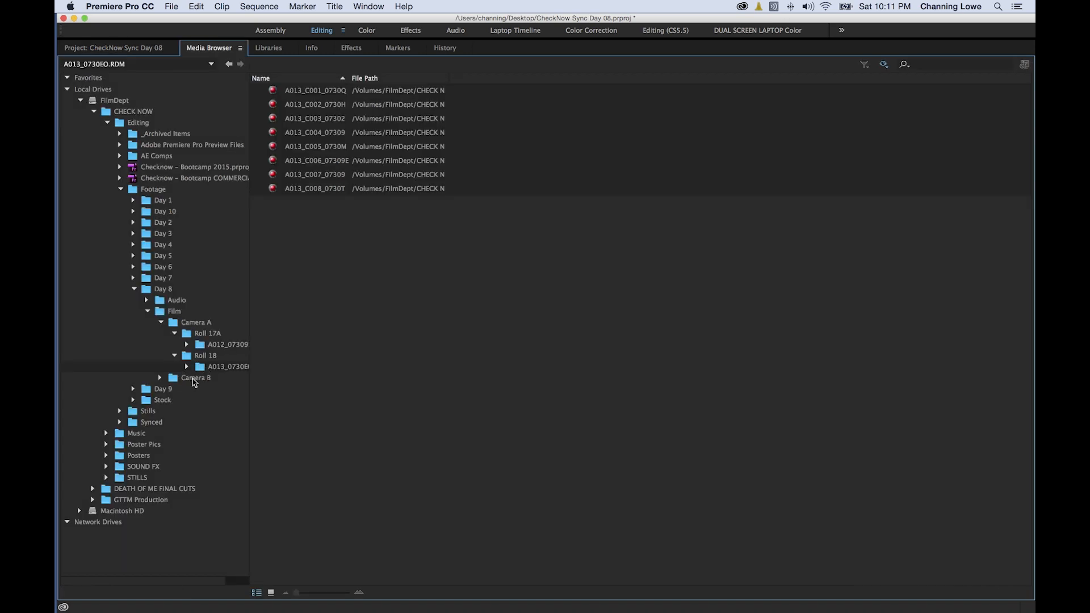
Import Day 8's Audio folder from the FilmDept drive through the Media Browser and dismiss the import error
click(193, 379)
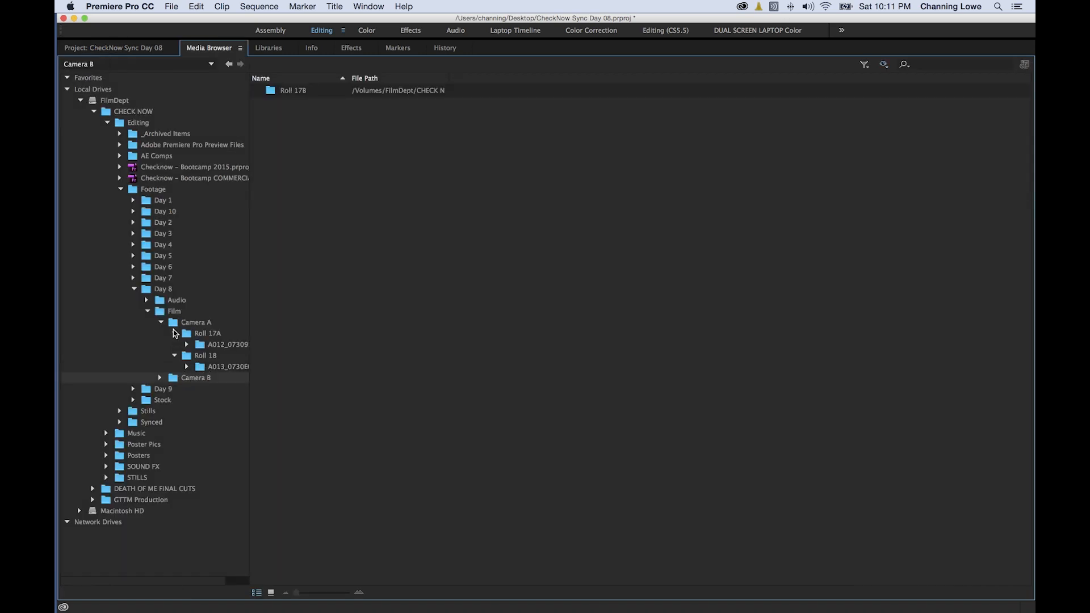
click(176, 312)
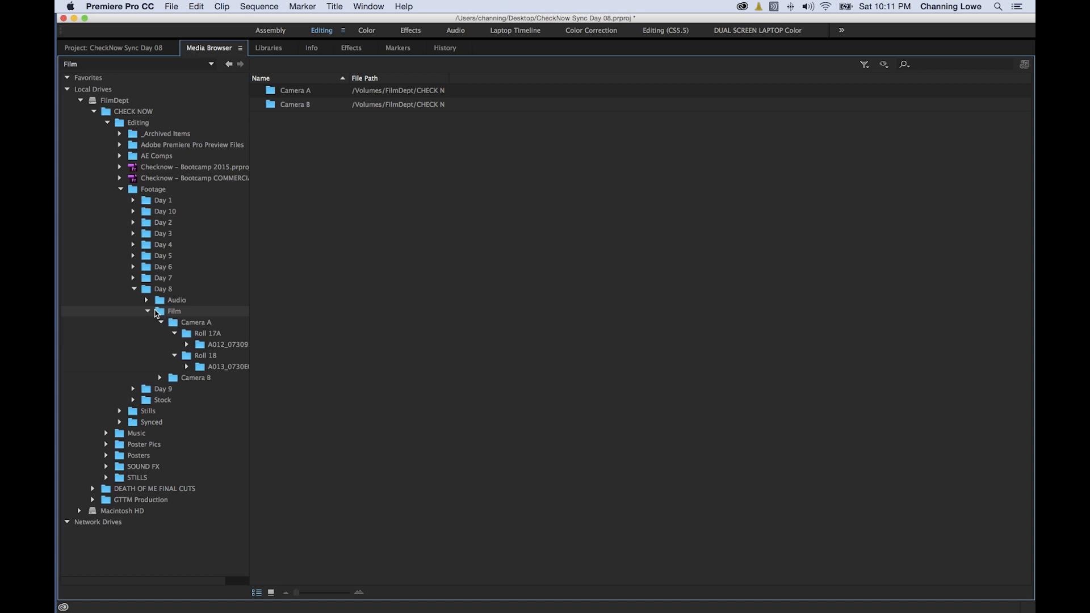
click(147, 311)
click(165, 300)
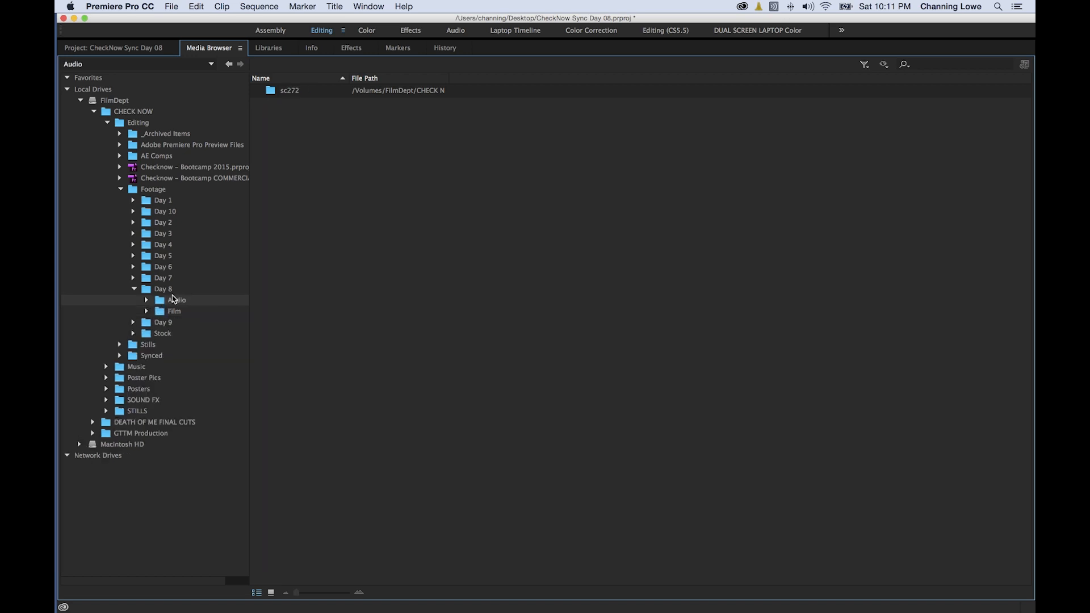
scroll(217, 237, right, 2)
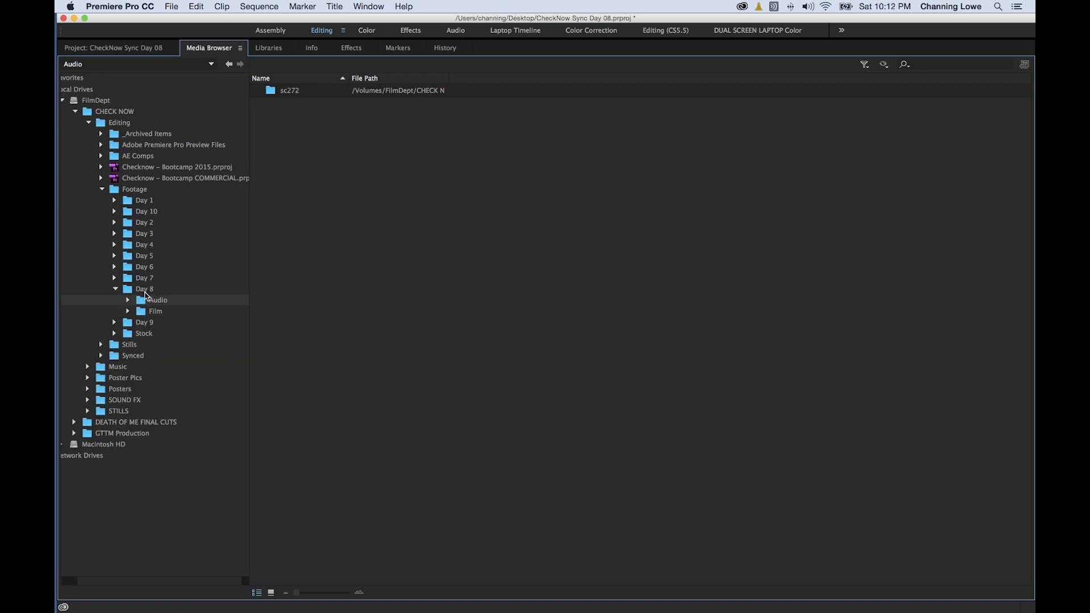
right_click(146, 300)
click(180, 307)
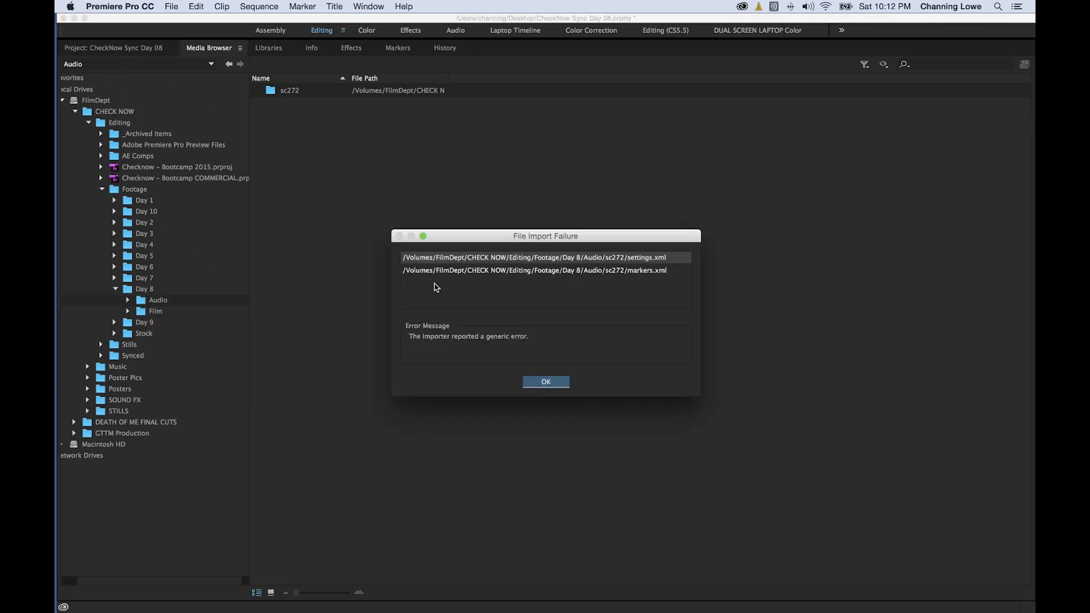
click(536, 380)
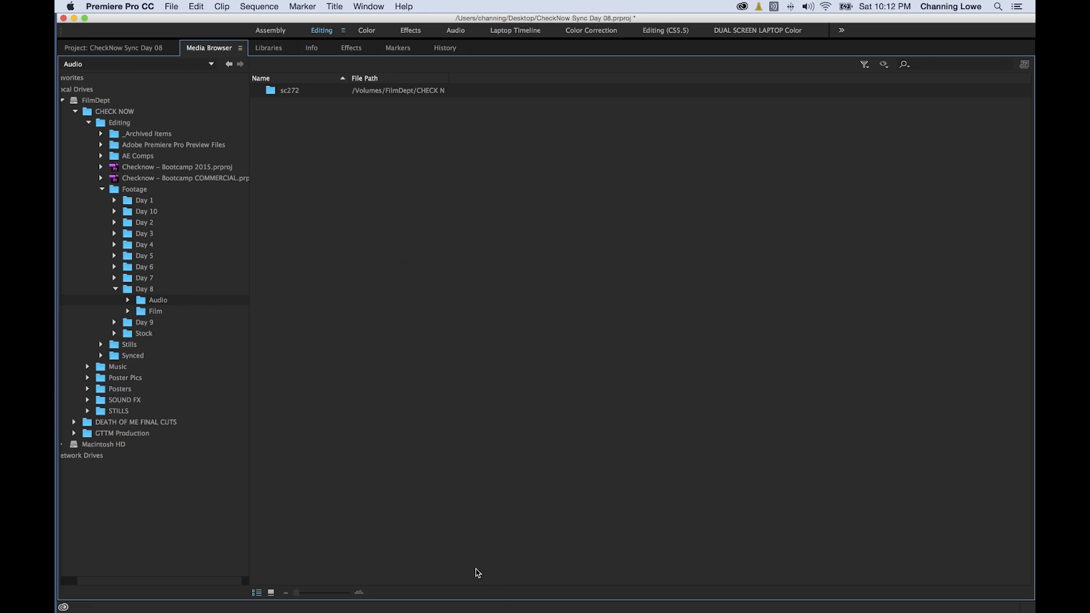
Move all takes from the Audio Files sub-bin directly into the Audio bin, delete the emptied sub-bin and collapse Audio
click(83, 101)
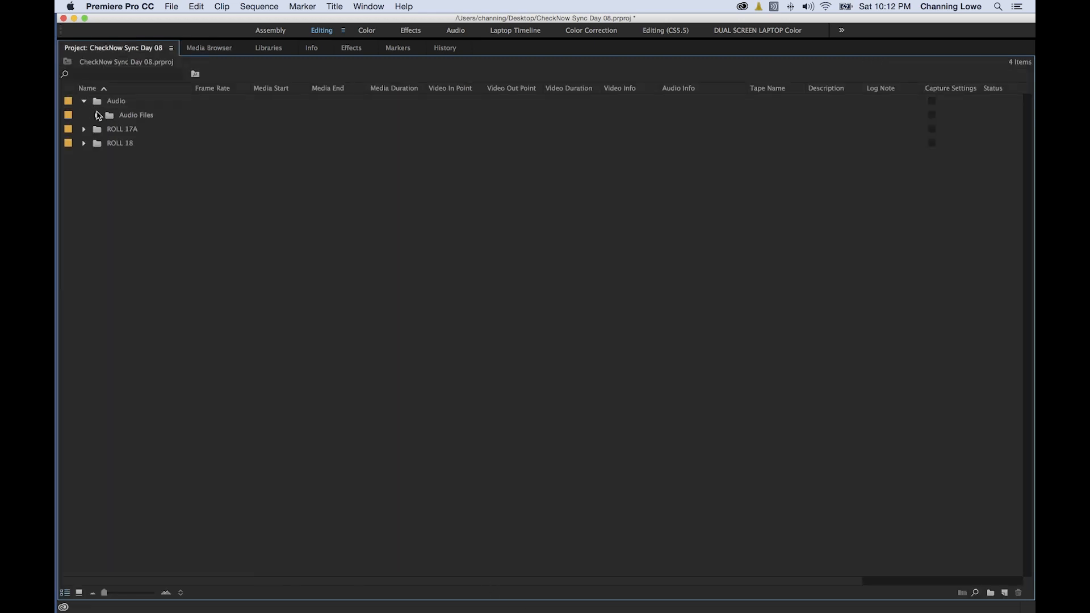
click(96, 115)
click(130, 131)
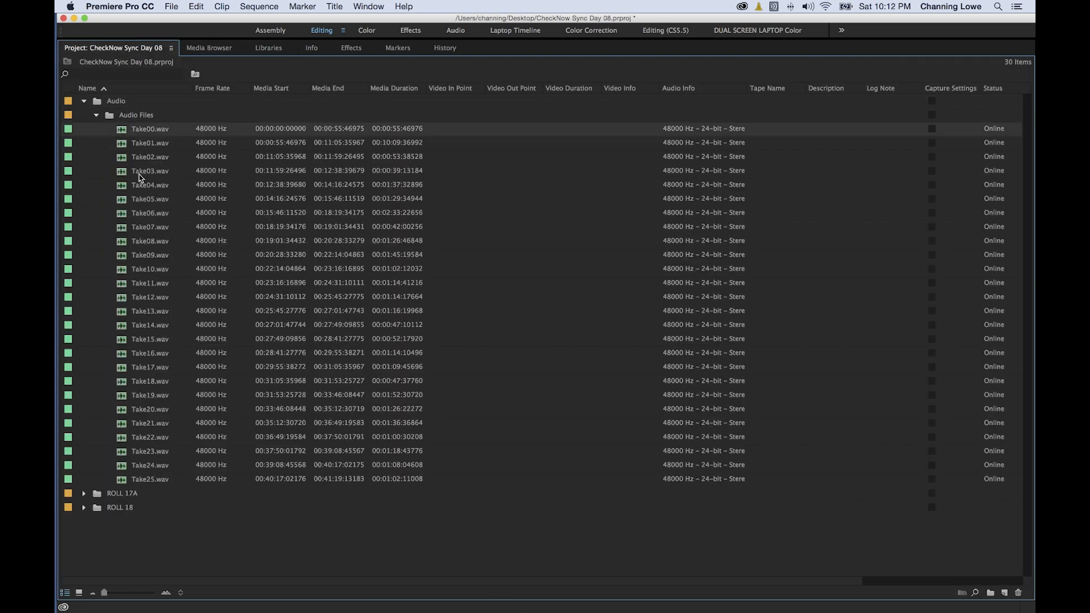
shift+click(153, 481)
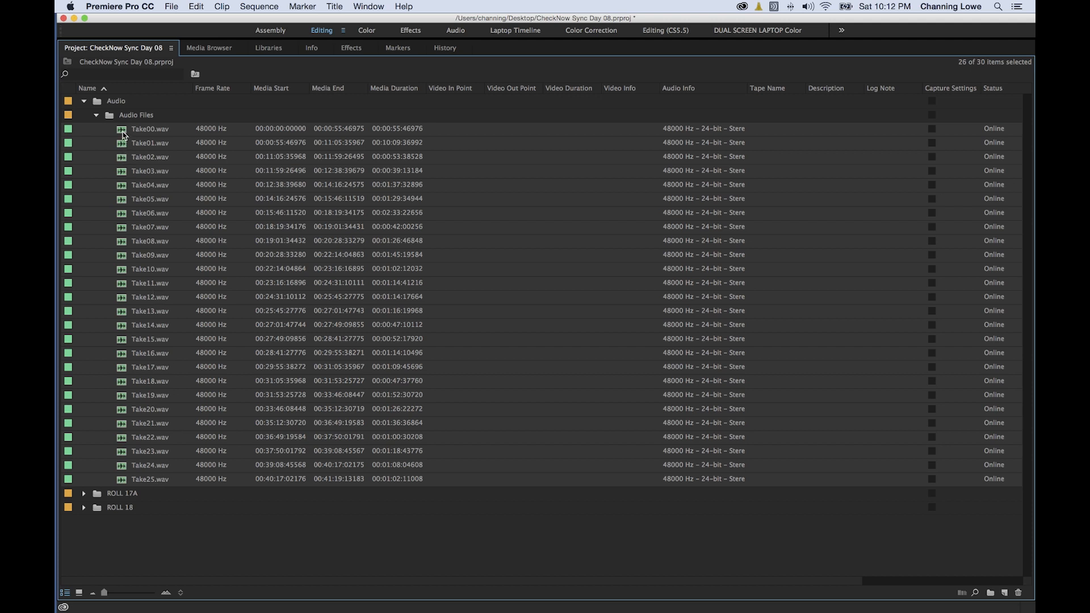
drag(115, 101, 115, 102)
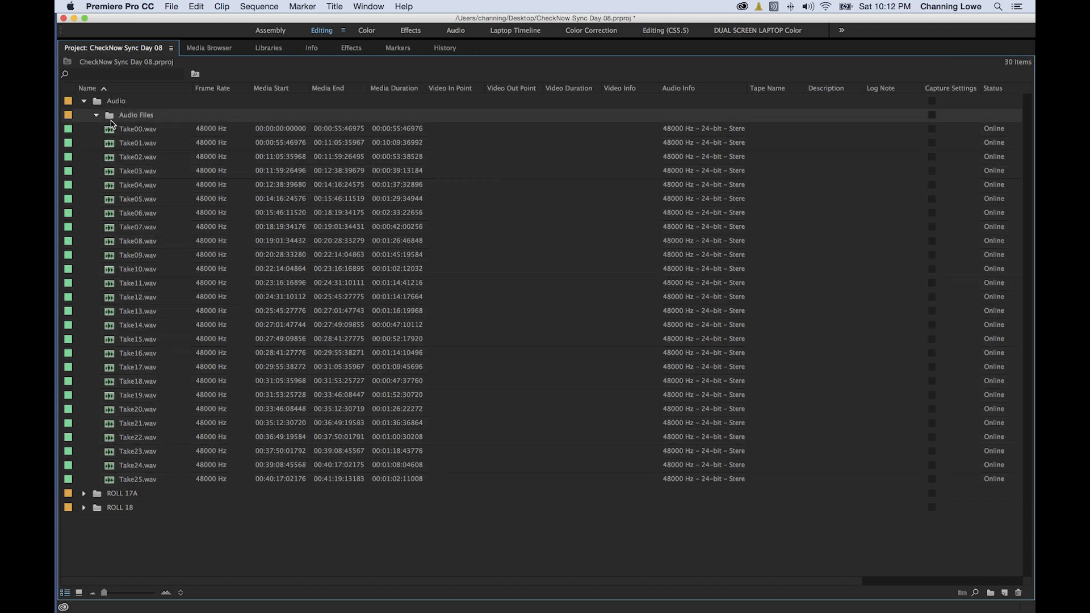
key(Delete)
click(84, 101)
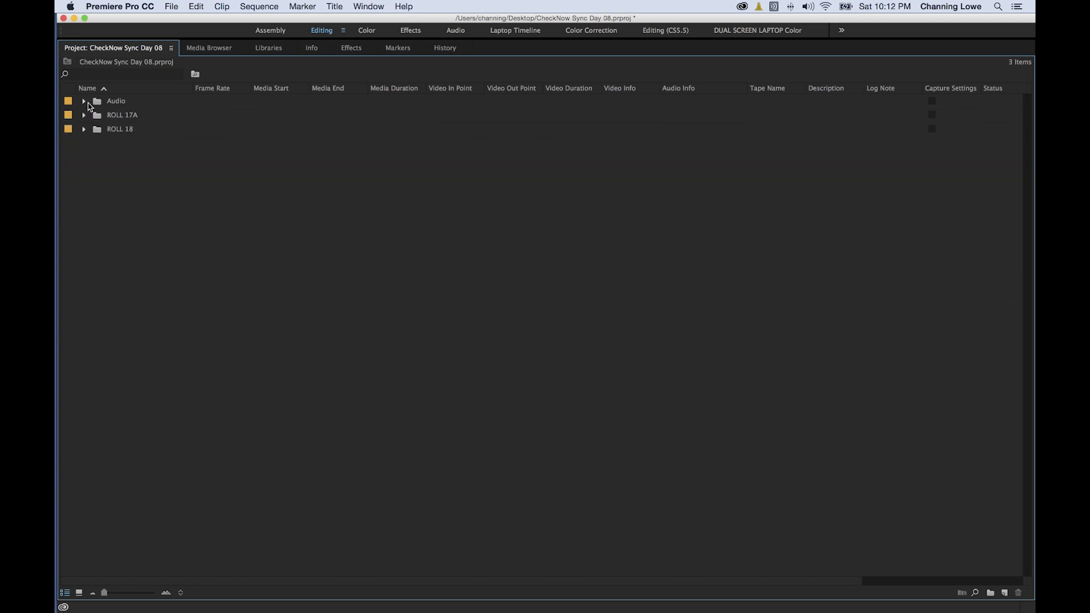
Create a new sequence from all clips in the ROLL 17A bin and fit it in the timeline
click(121, 116)
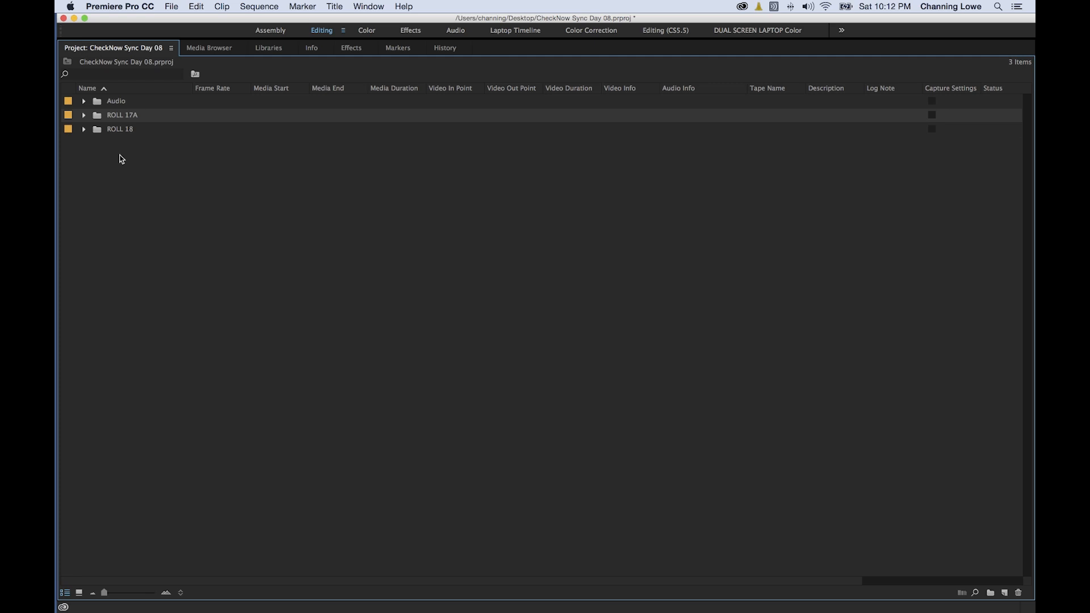
key(grave)
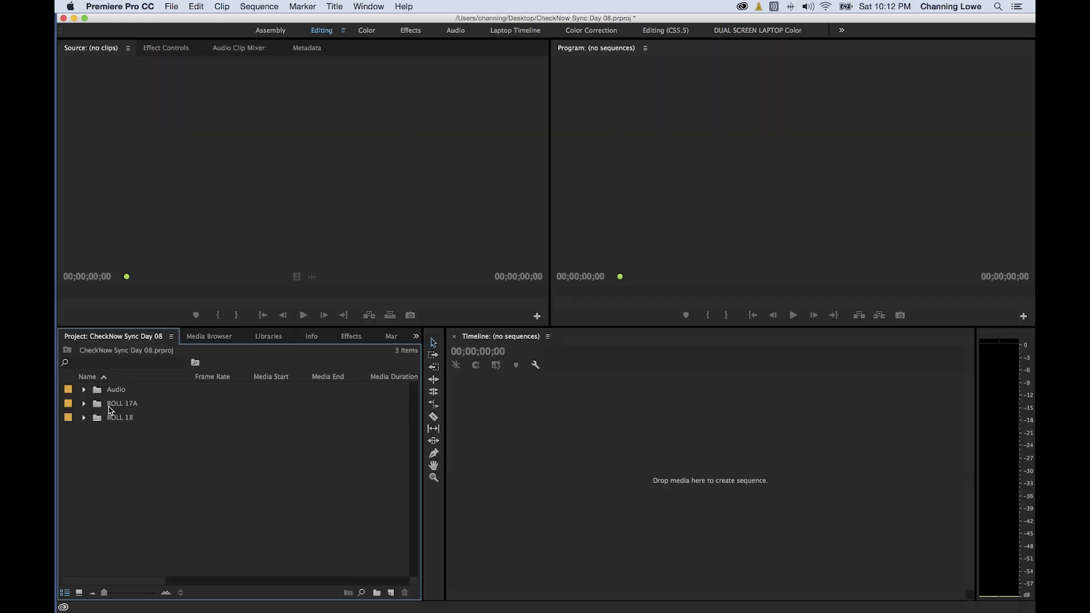
double_click(106, 405)
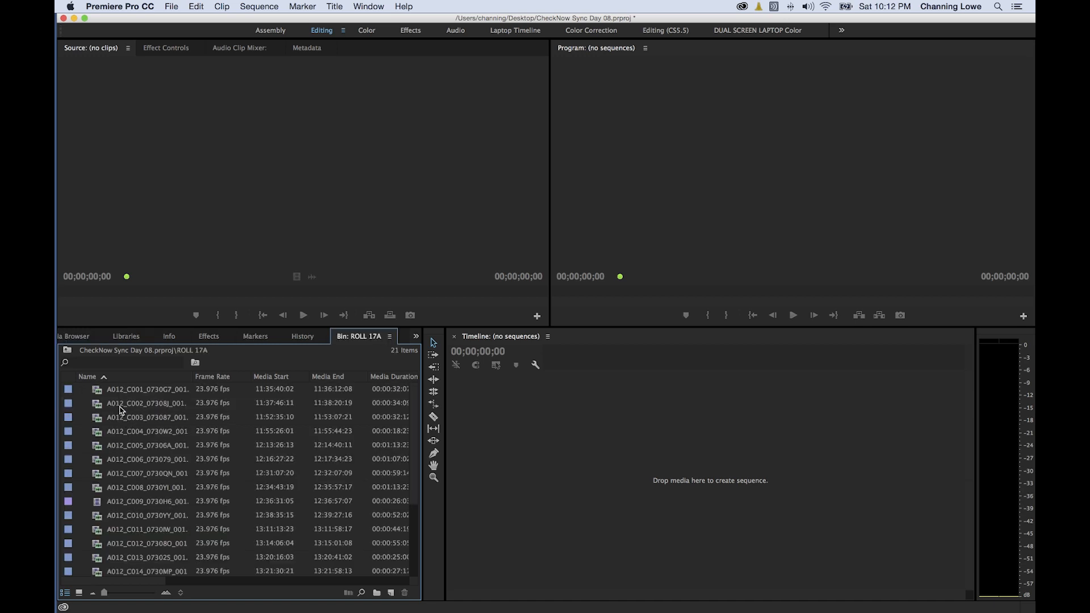
scroll(165, 412, right, 2)
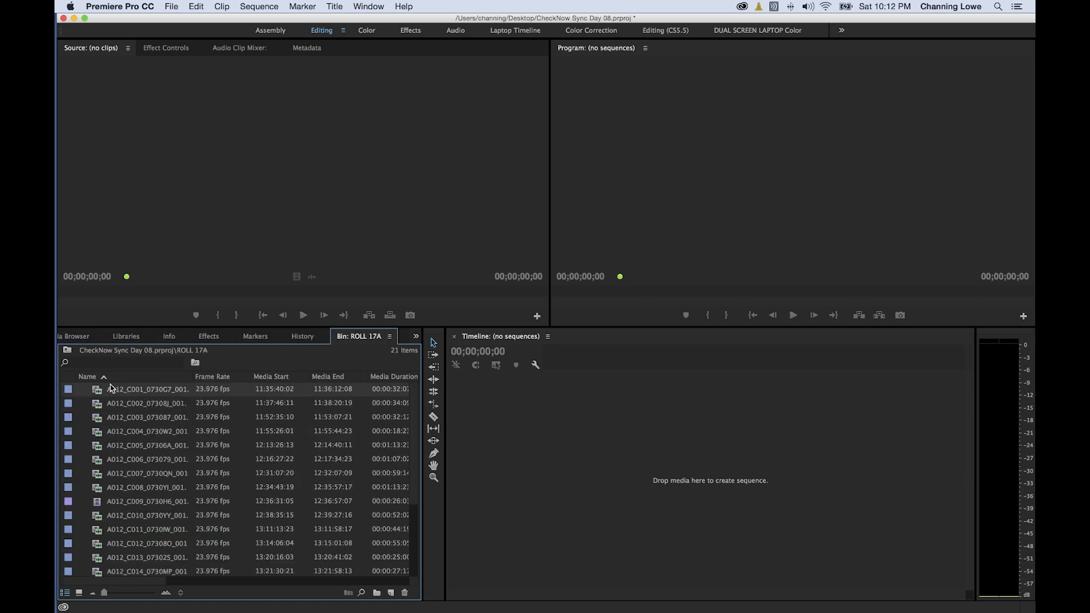
scroll(130, 431, down, 4)
scroll(168, 571, right, 5)
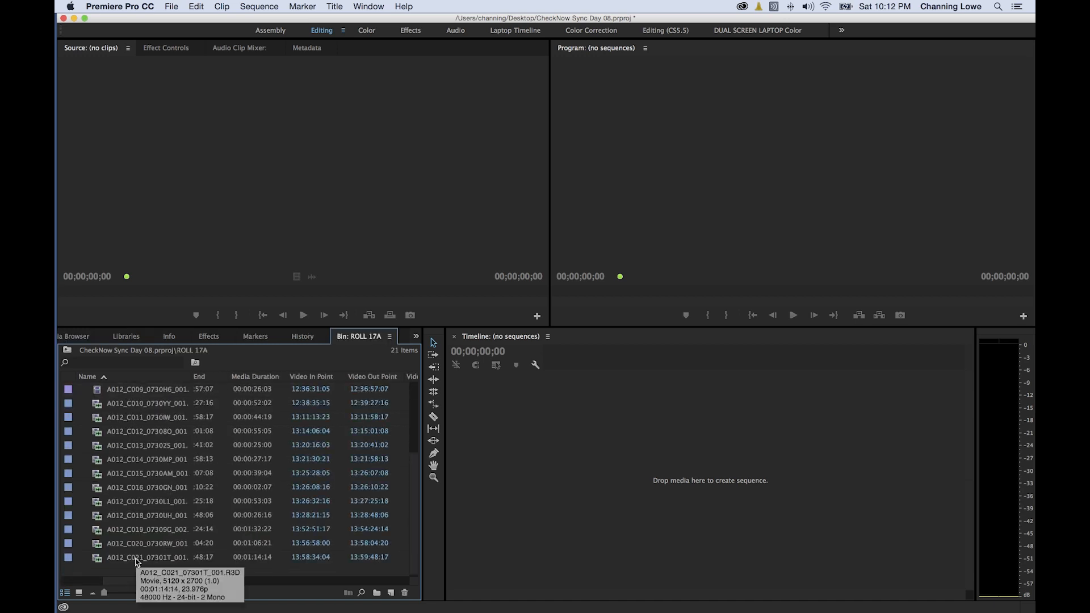
key(super+a)
scroll(153, 564, up, 4)
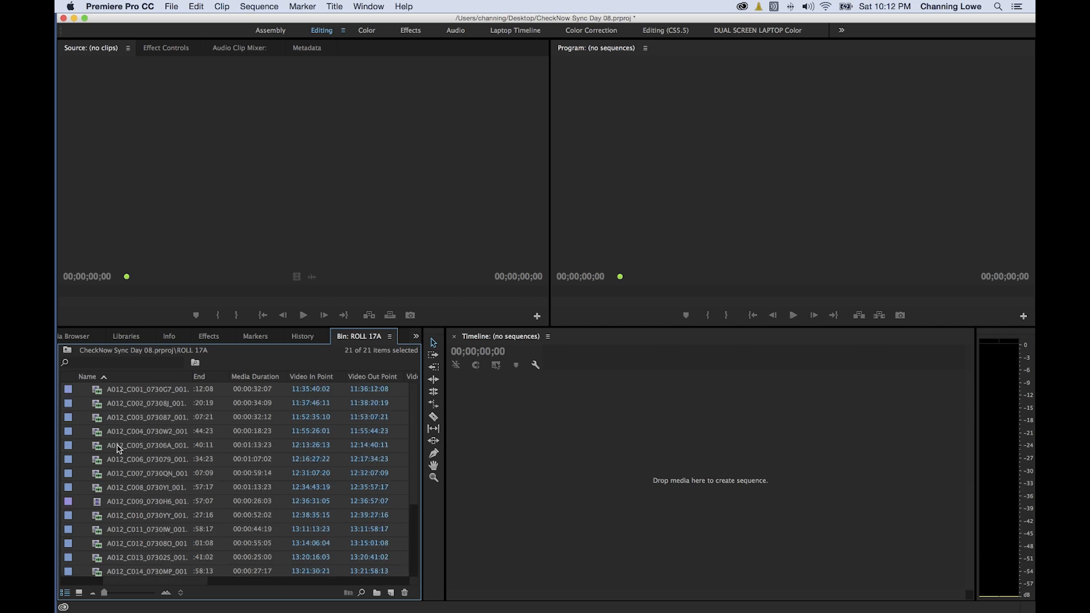
drag(98, 394, 628, 470)
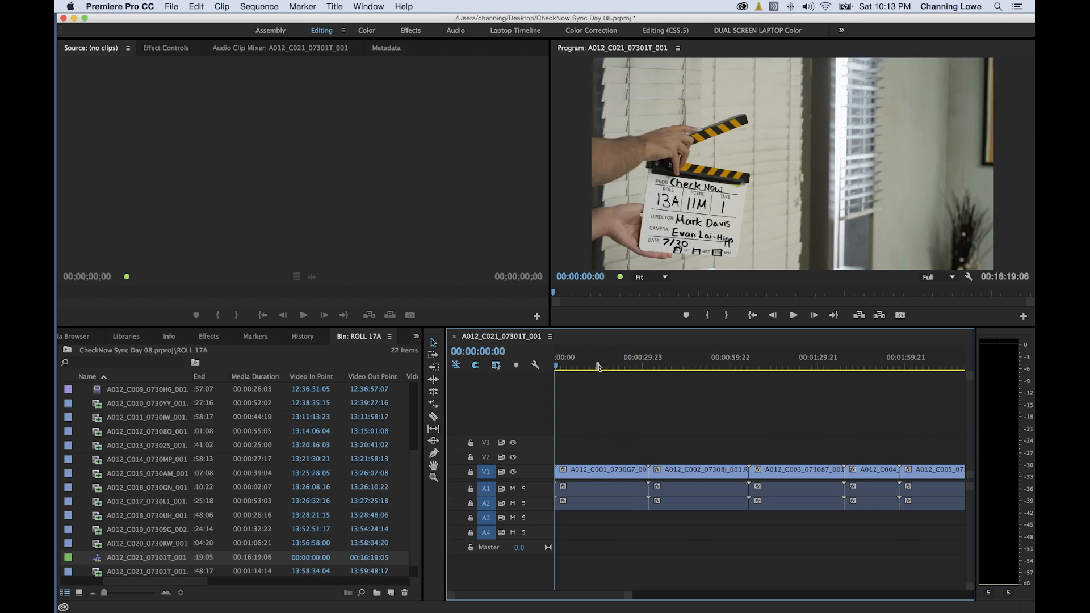
key(backslash)
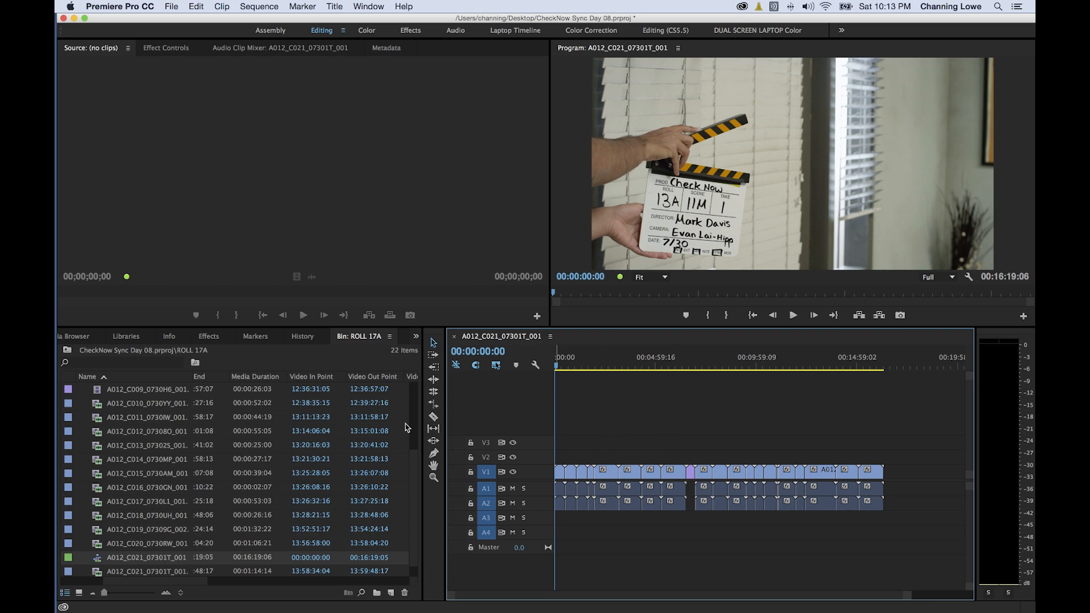
Append all ROLL 18 clips to the end of the sequence, directly after the ROLL 17A footage
click(80, 337)
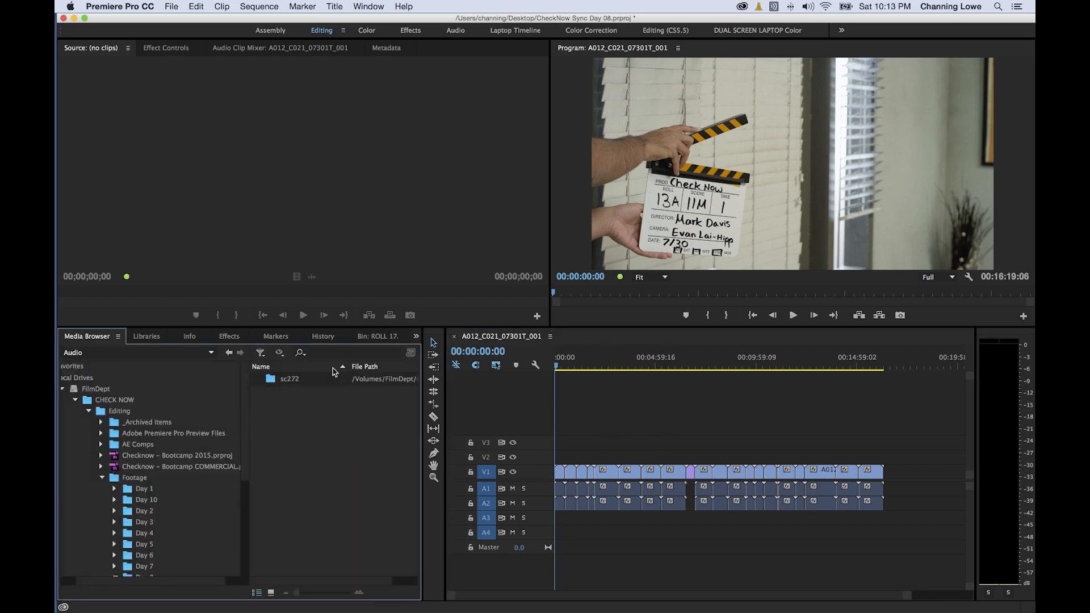
click(368, 337)
click(67, 349)
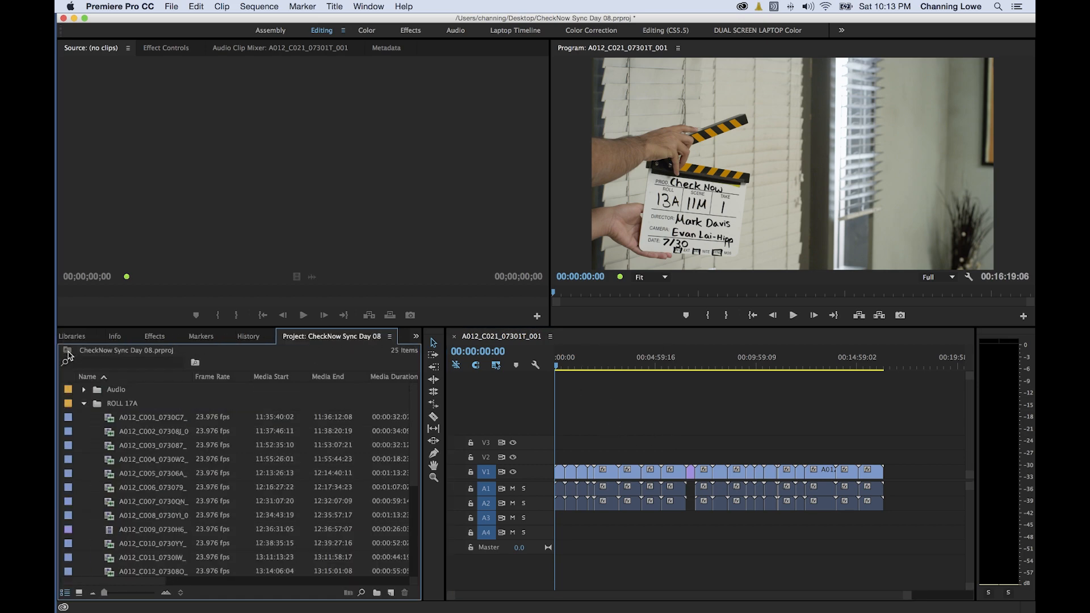
click(85, 403)
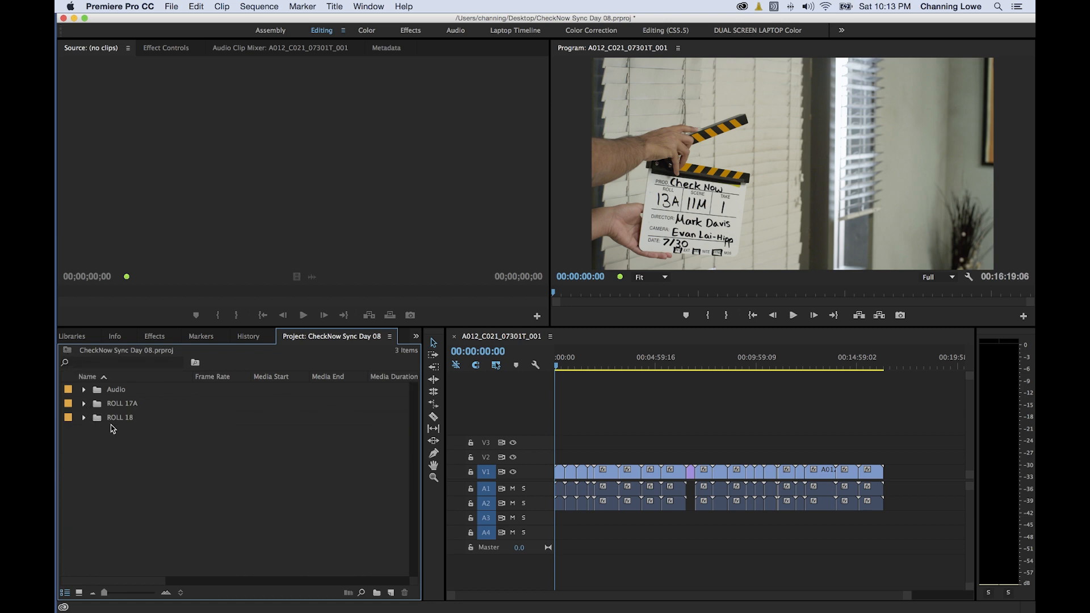
click(83, 418)
click(125, 433)
shift+click(147, 529)
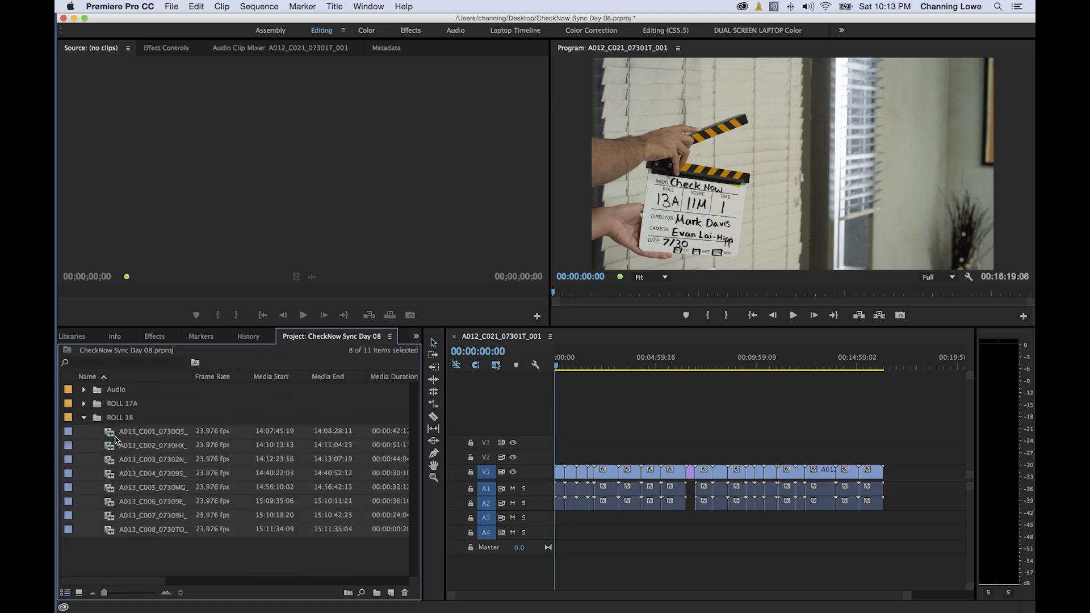
drag(117, 440, 914, 487)
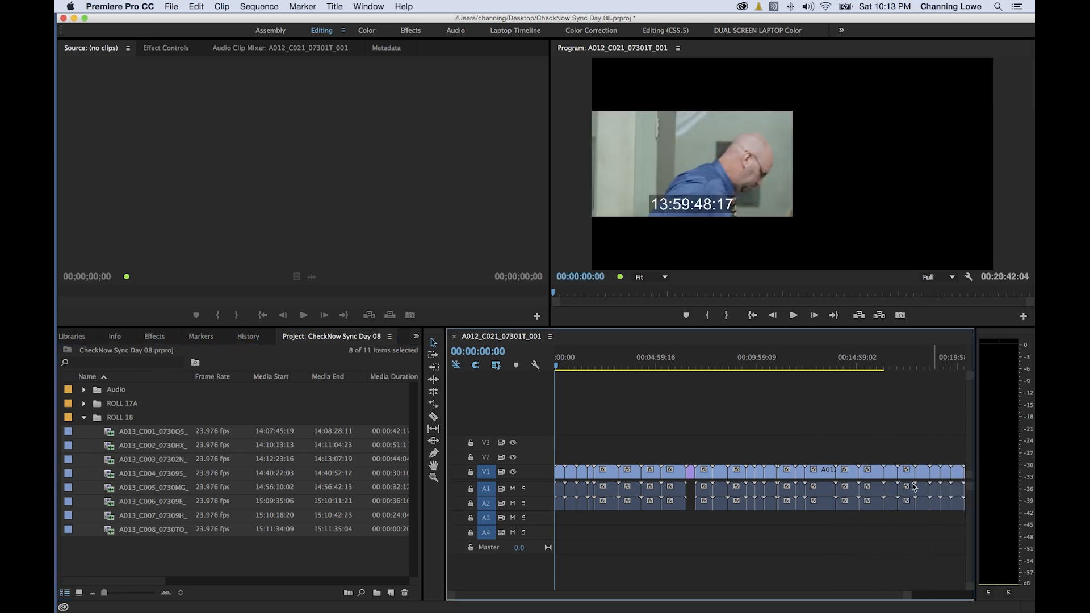
scroll(818, 419, right, 1)
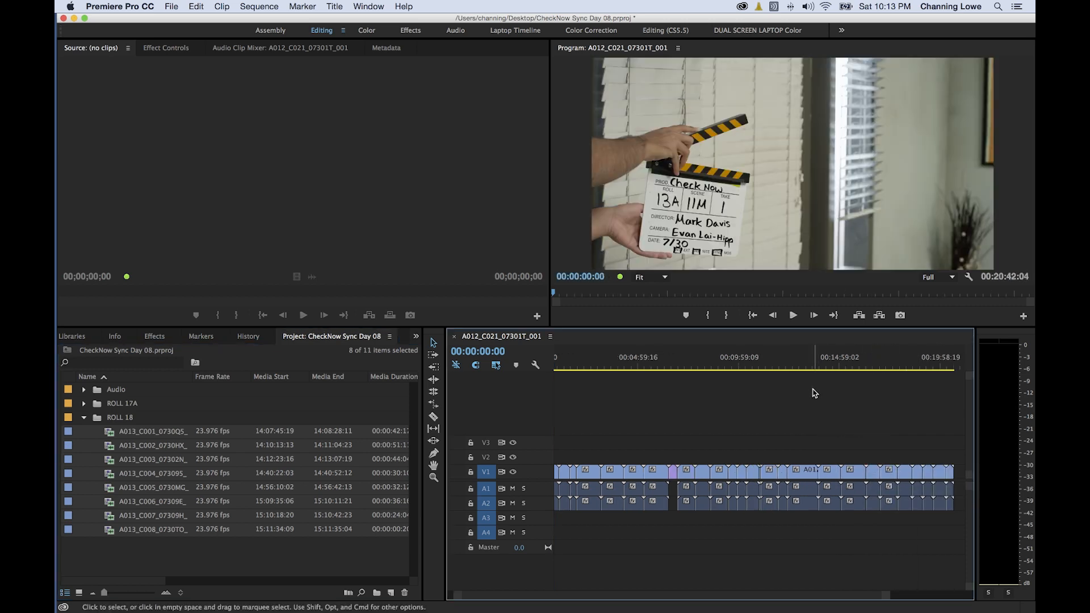
click(777, 368)
key(minus)
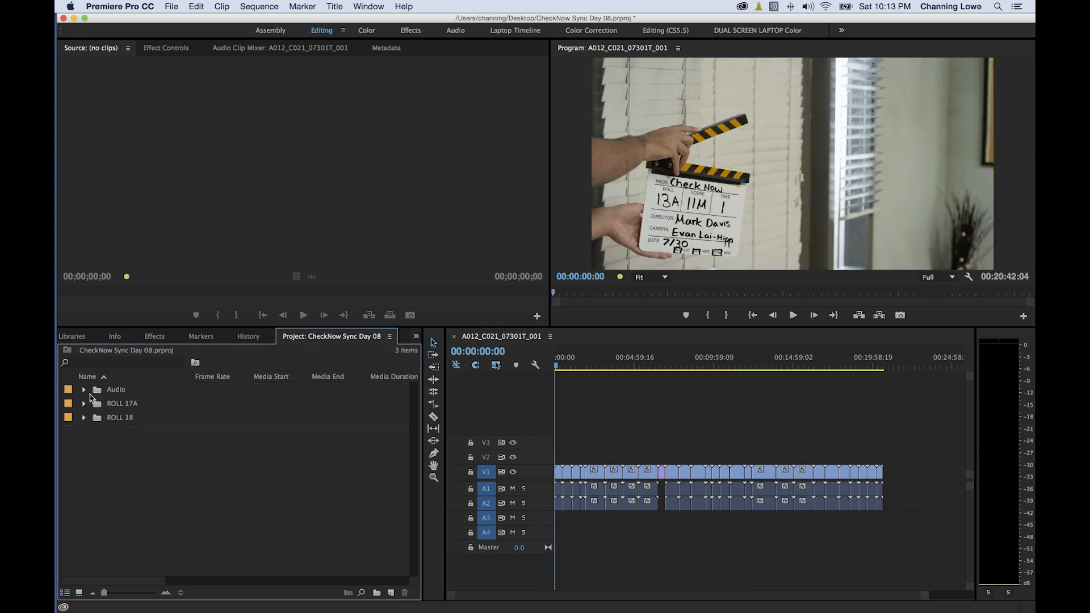
Load Take00.wav from the Audio bin into the Source Monitor and save the project
double_click(97, 392)
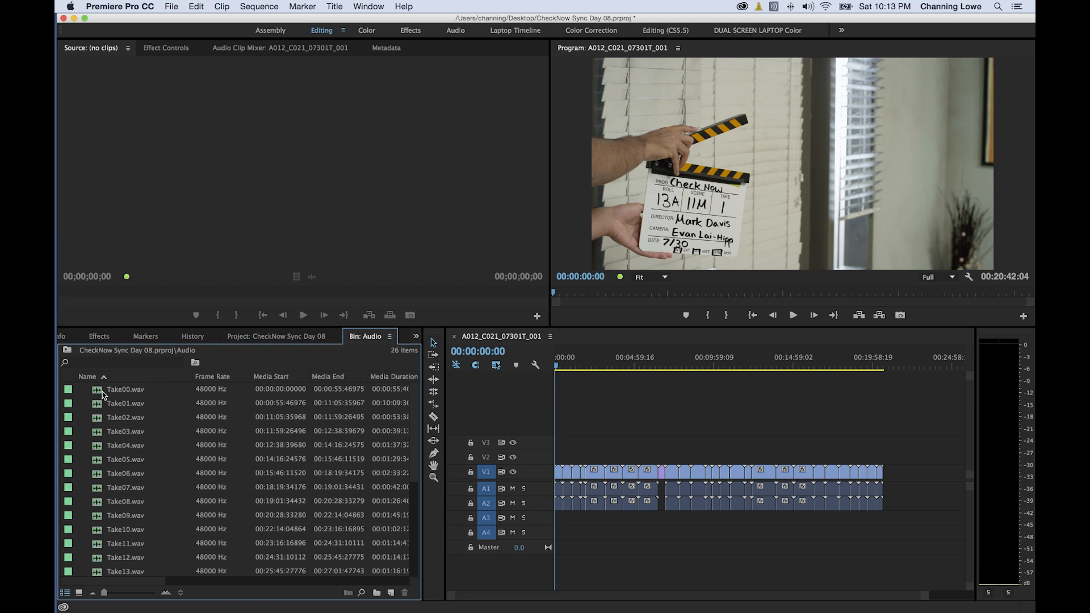
double_click(99, 396)
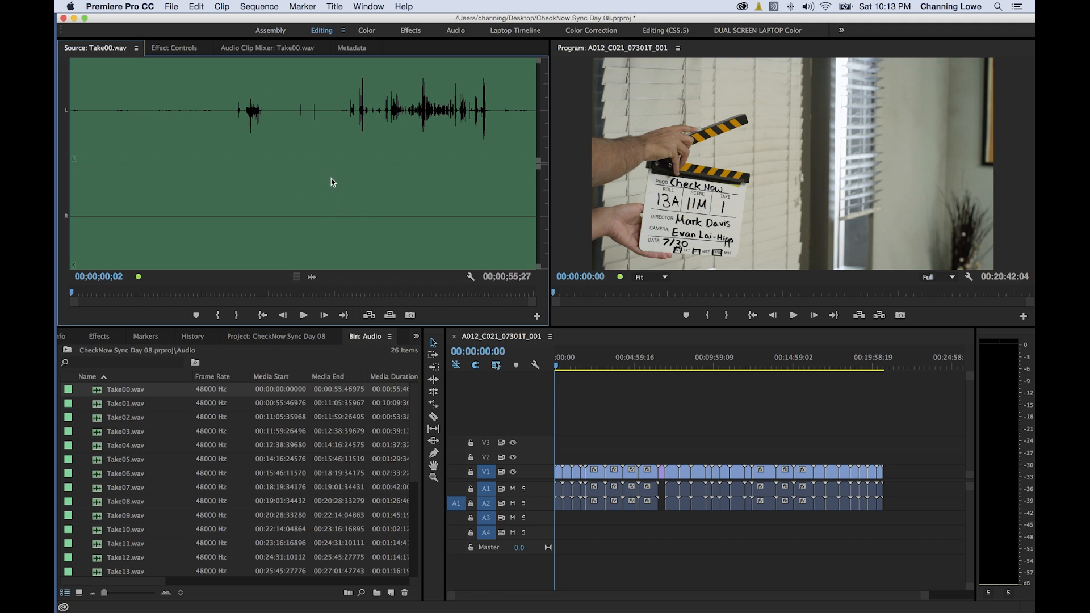
key(super+s)
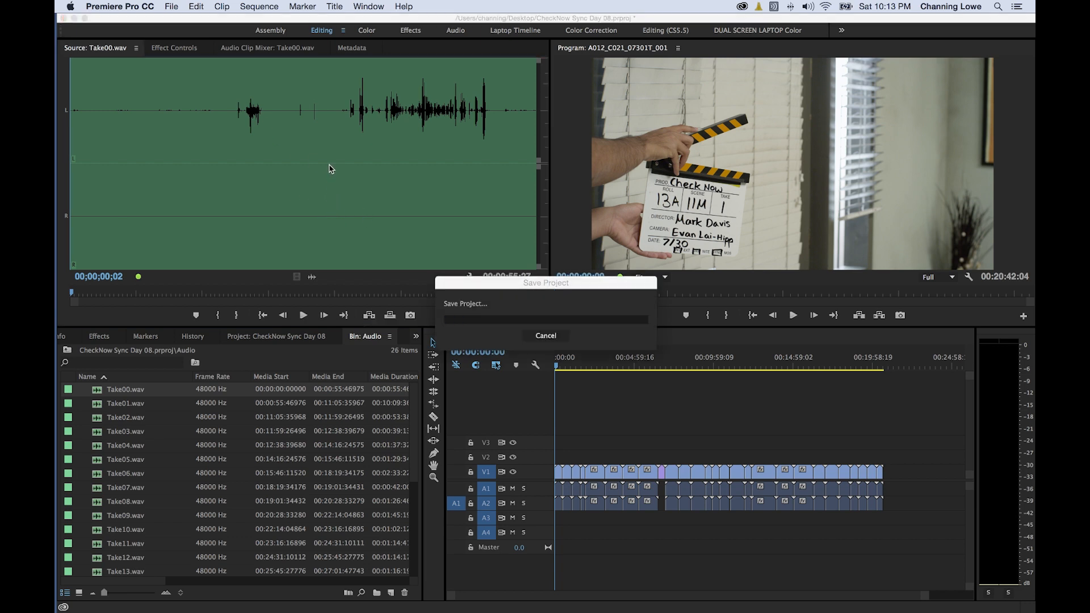
Audition Take00.wav frame by frame from its start, play it from about 21 seconds, and return near the beginning
key(Right)
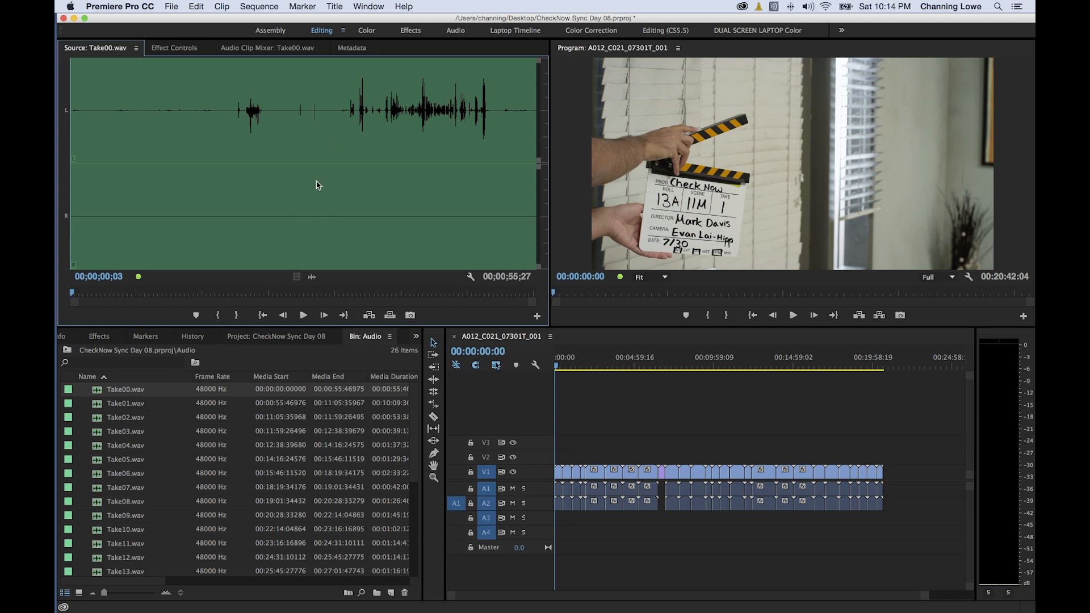
key(Right)
key(Right)
key(Right)
key(Right)
key(Right)
key(Right)
key(Right)
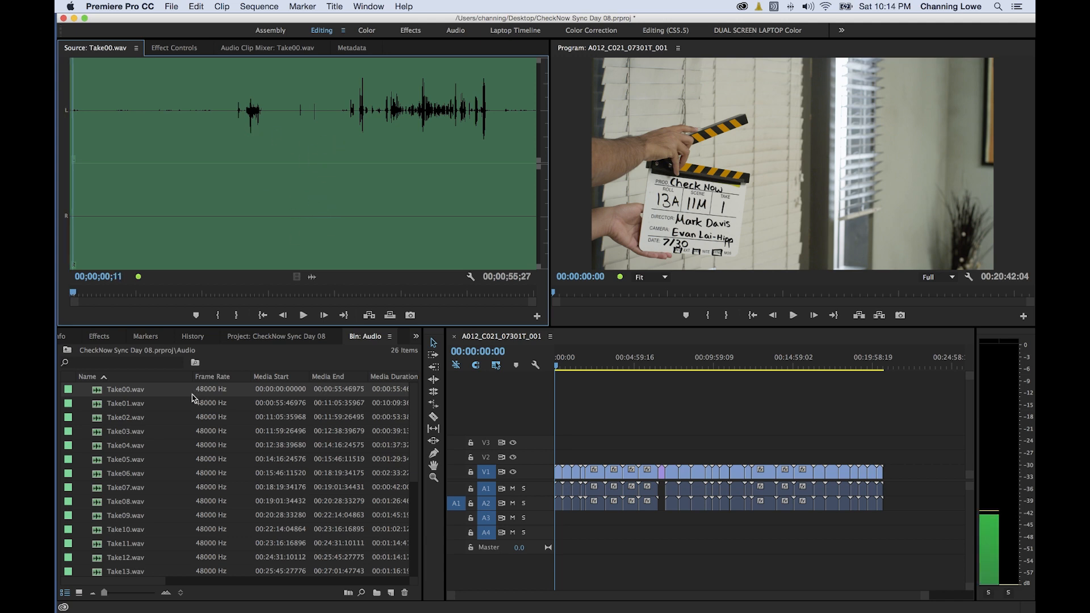
drag(213, 128, 248, 131)
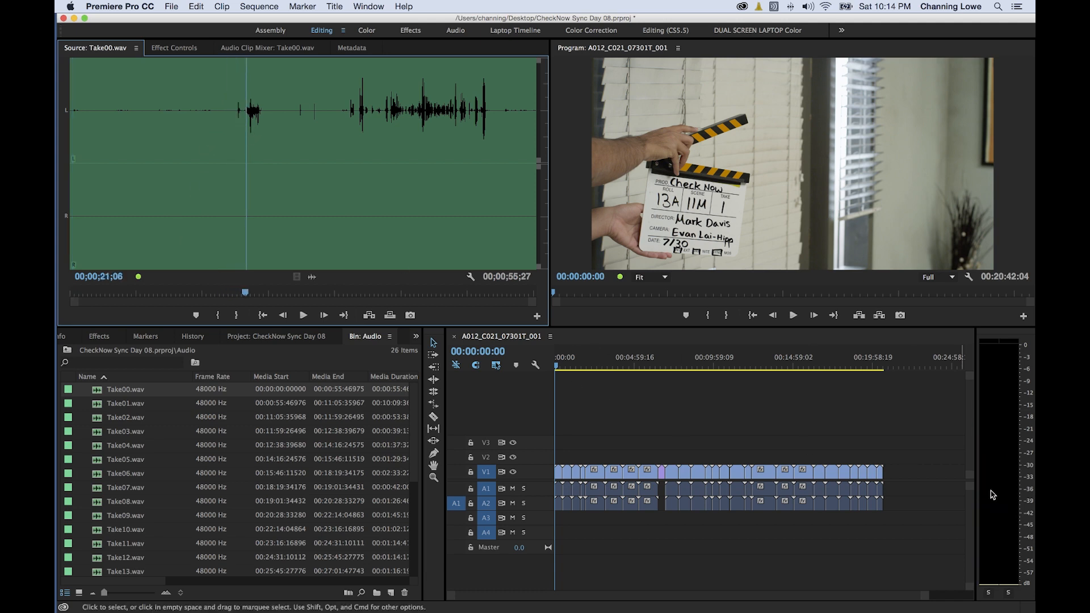
key(space)
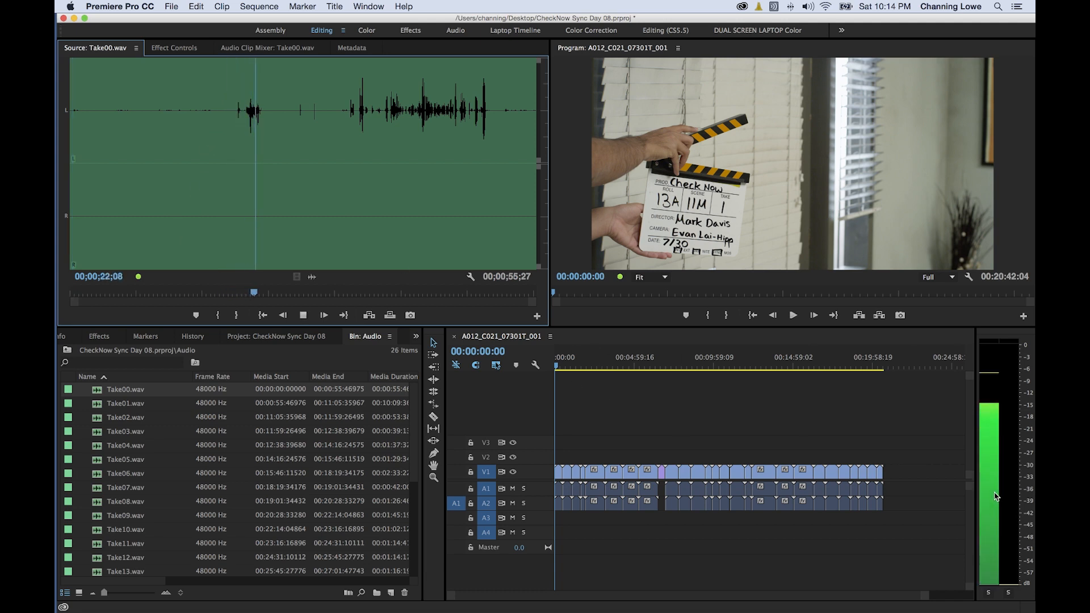
key(space)
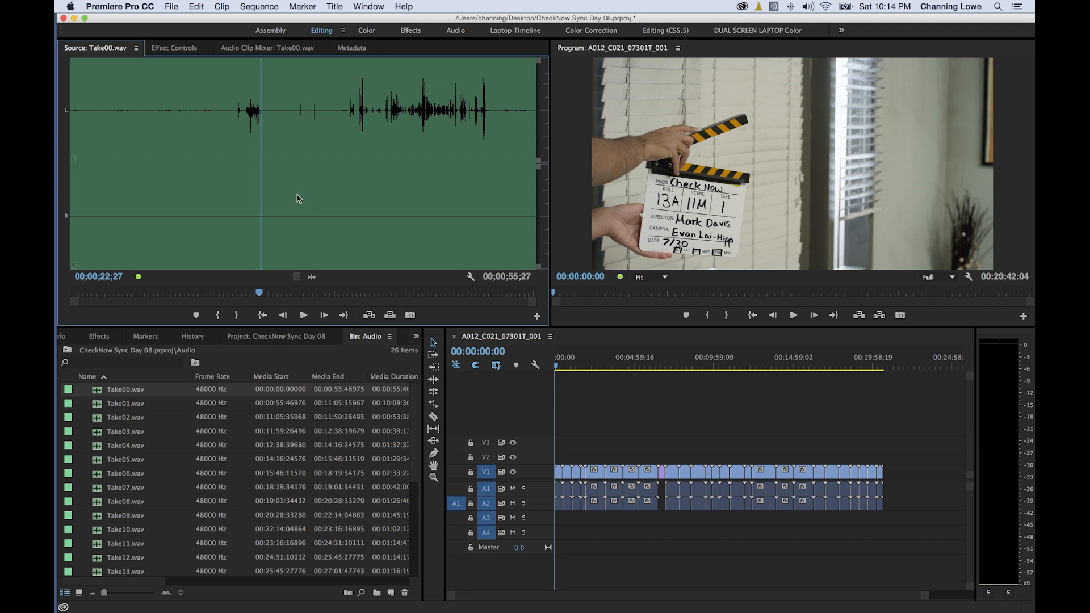
drag(137, 160, 80, 182)
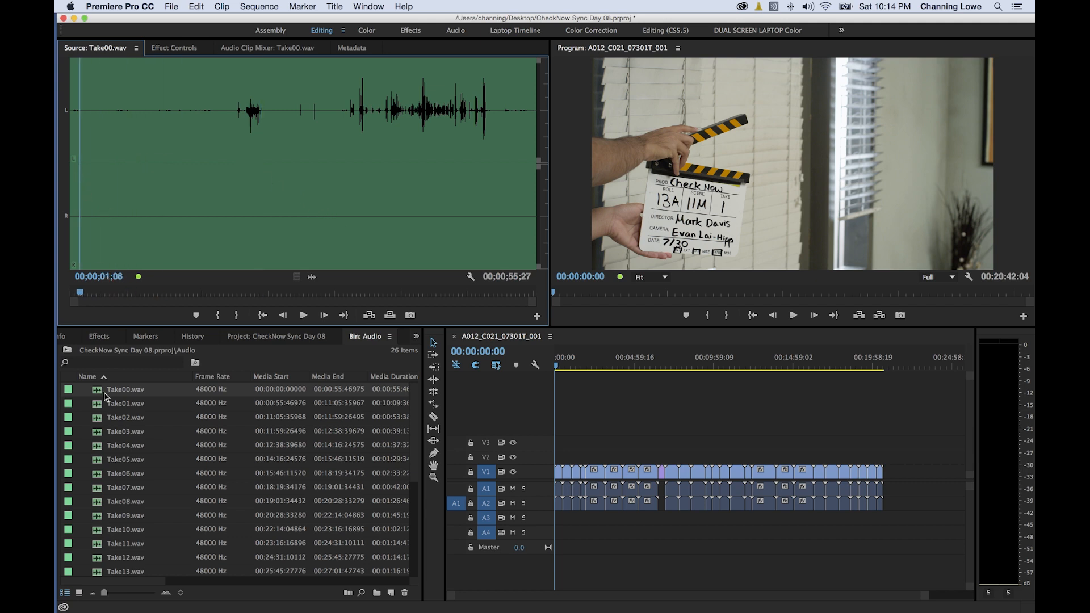
Open the audio channel settings for all clips in the Audio bin, from Take00.wav to Take25.wav
scroll(147, 433, down, 5)
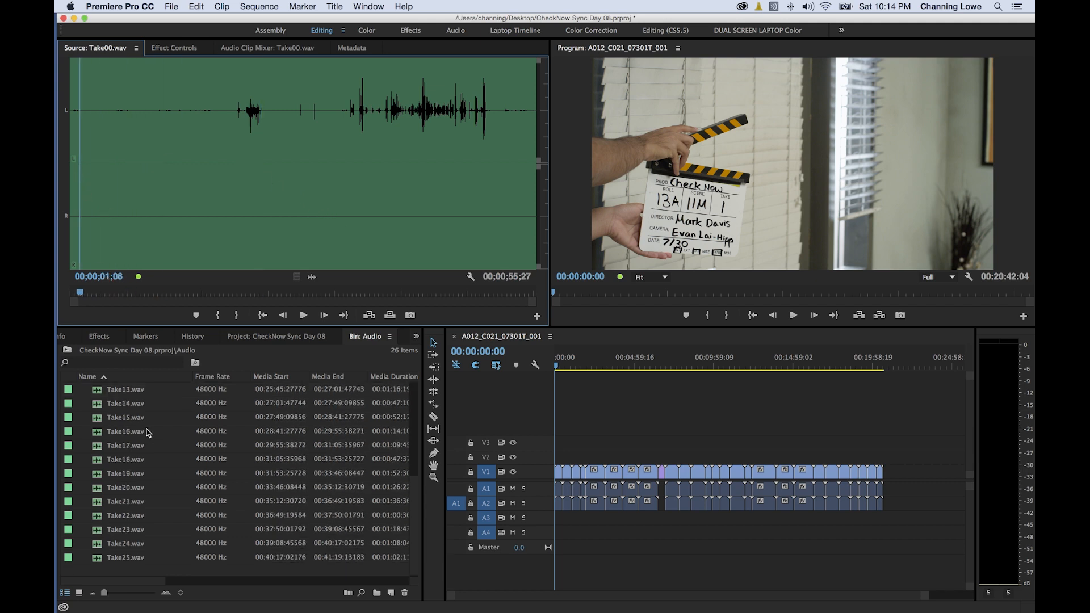
shift+click(134, 558)
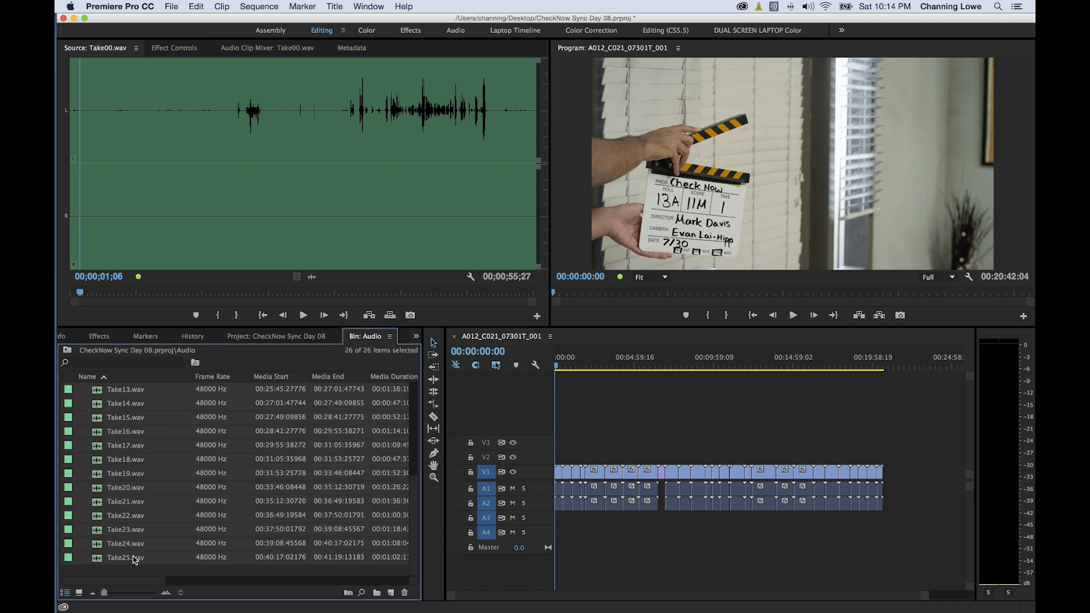
scroll(134, 559, up, 5)
right_click(110, 396)
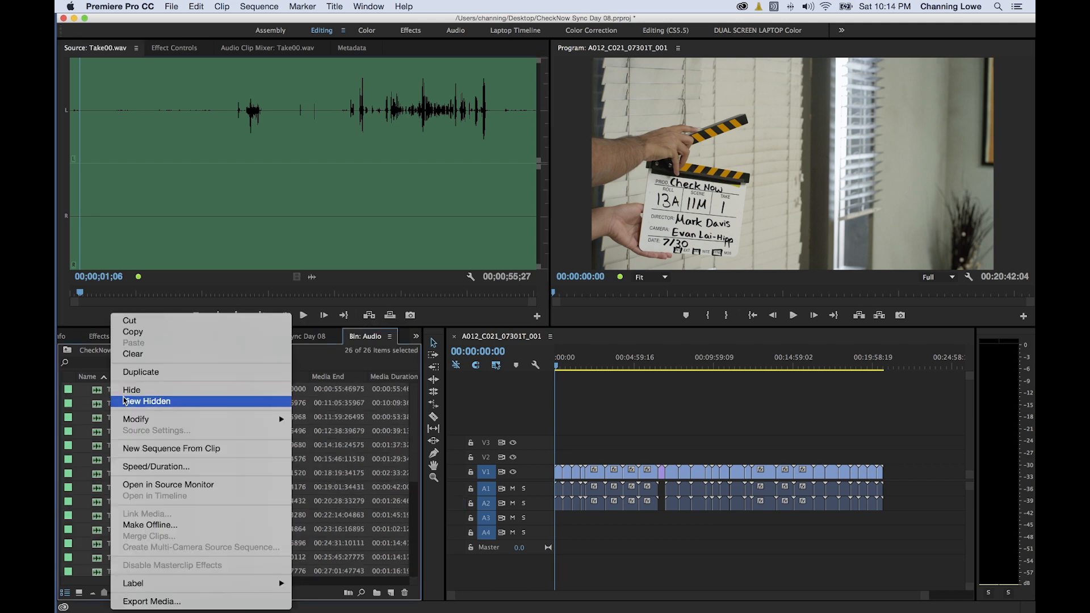
mouse_move(142, 421)
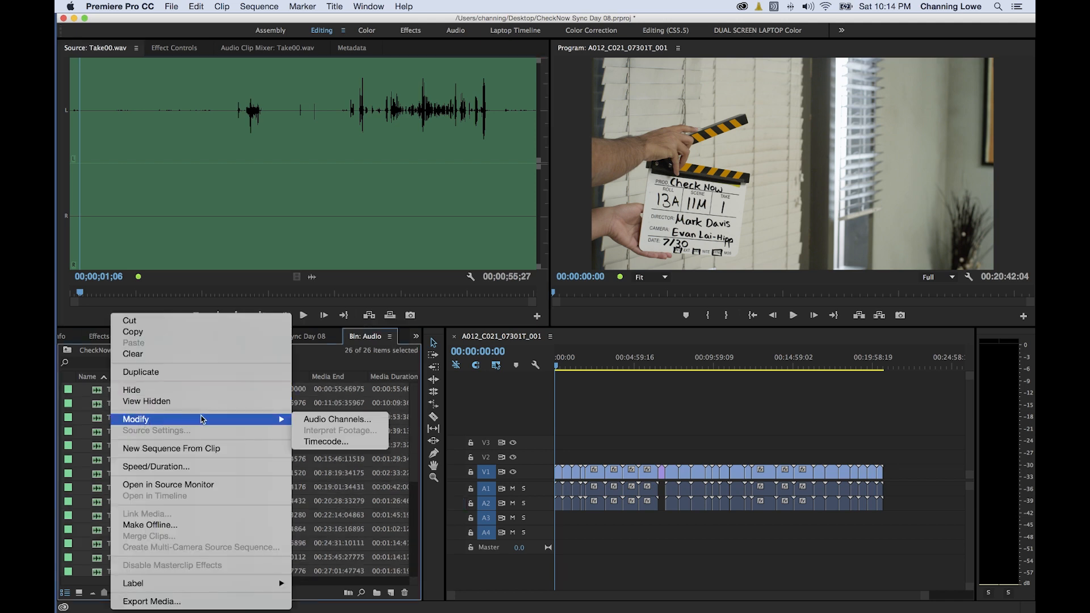
click(346, 420)
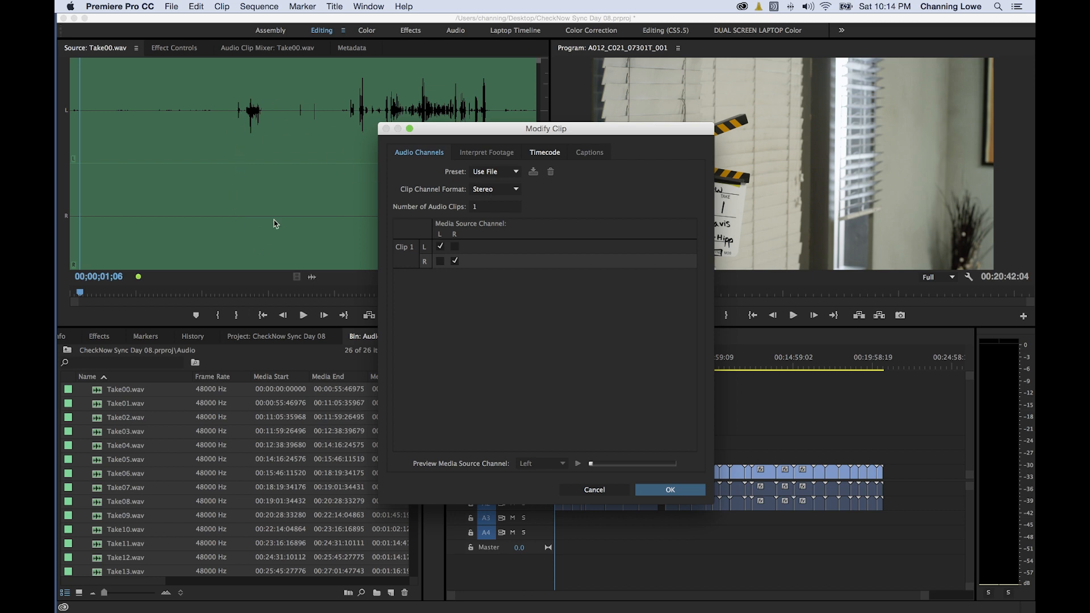
Set the takes' clip channel format to Mono, using only the left media source channel, and apply the change
click(502, 191)
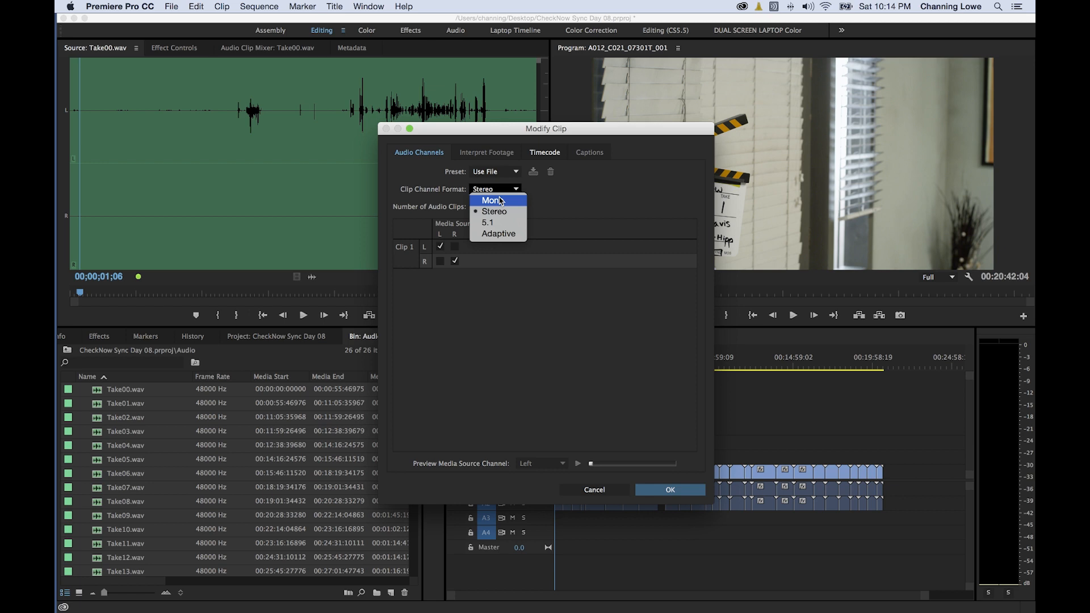
click(502, 201)
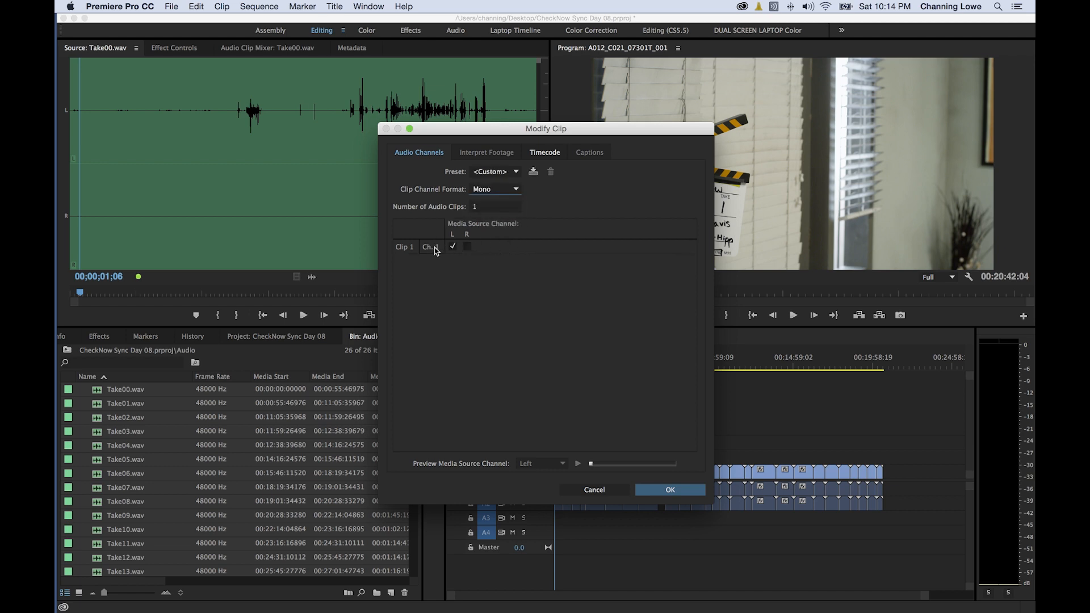
click(467, 247)
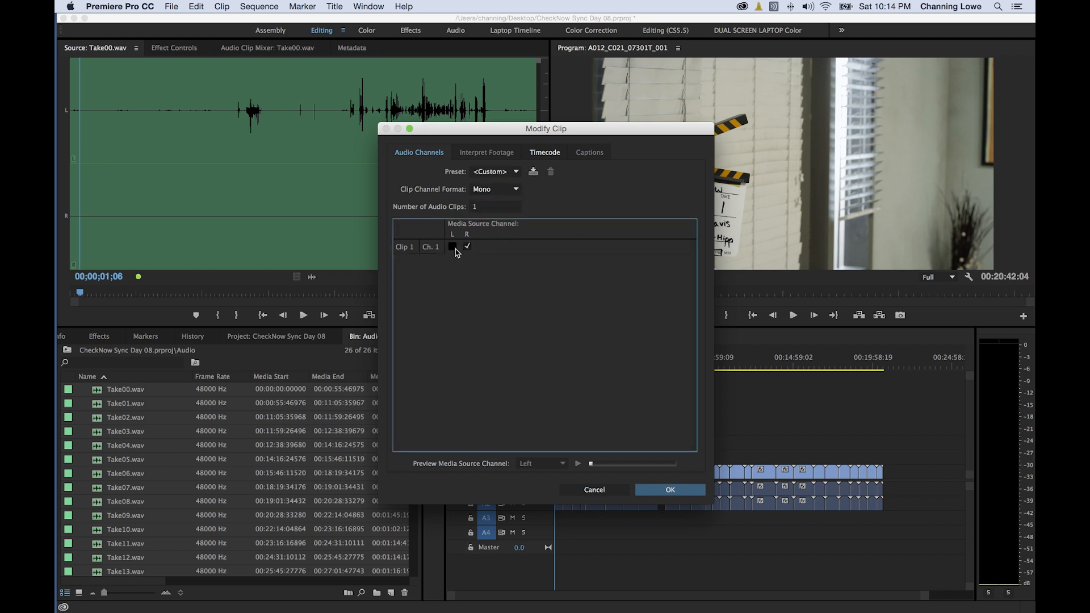
click(452, 247)
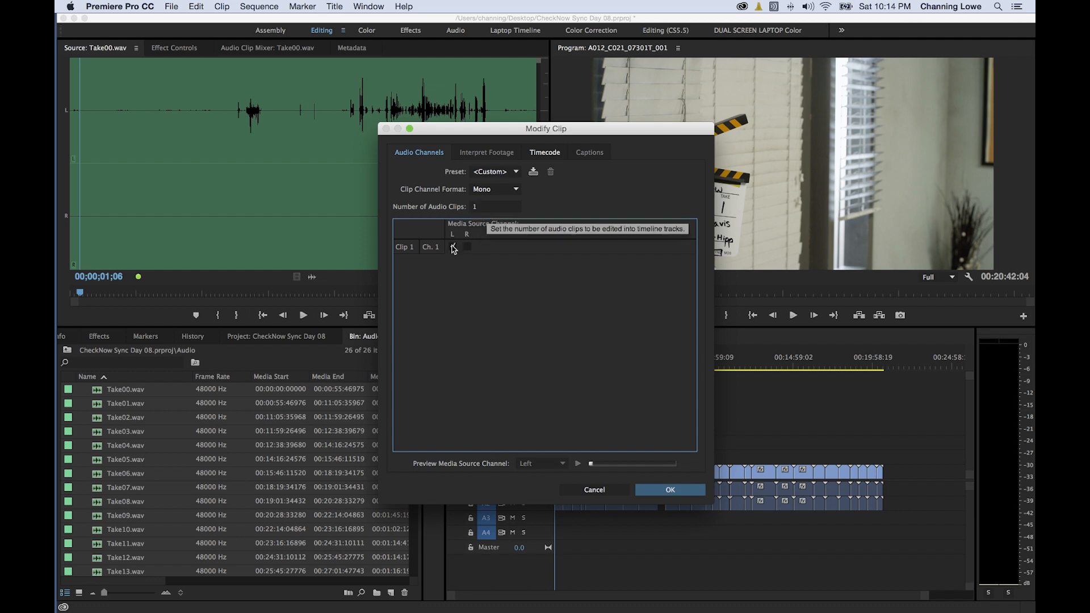
click(672, 492)
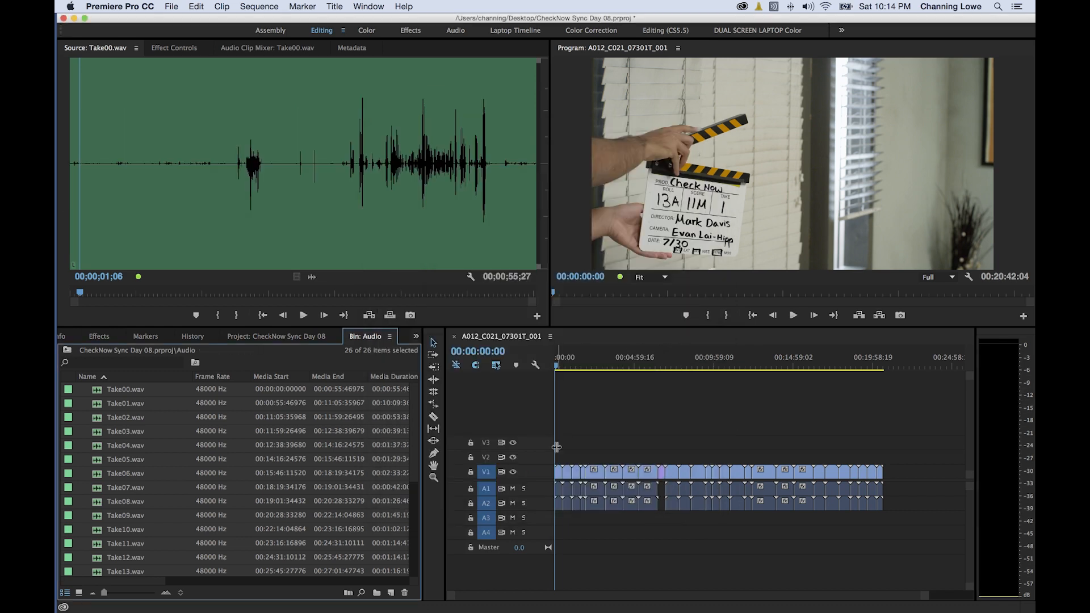
Play Take00.wav in the Source Monitor from about 20 seconds to about 23 seconds to check the mono audio
drag(216, 140, 237, 145)
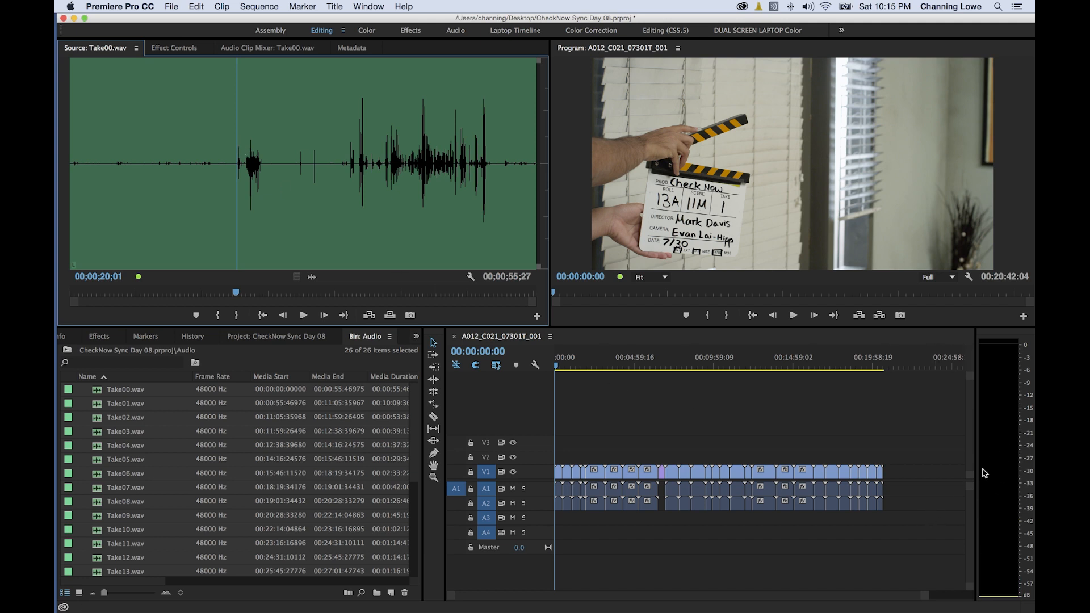
key(space)
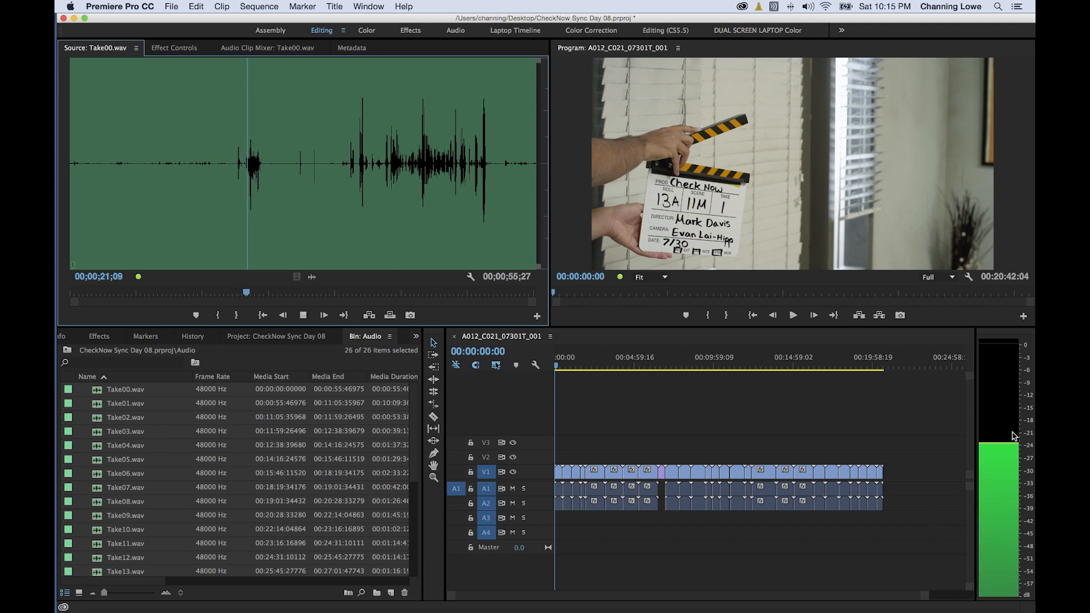
key(space)
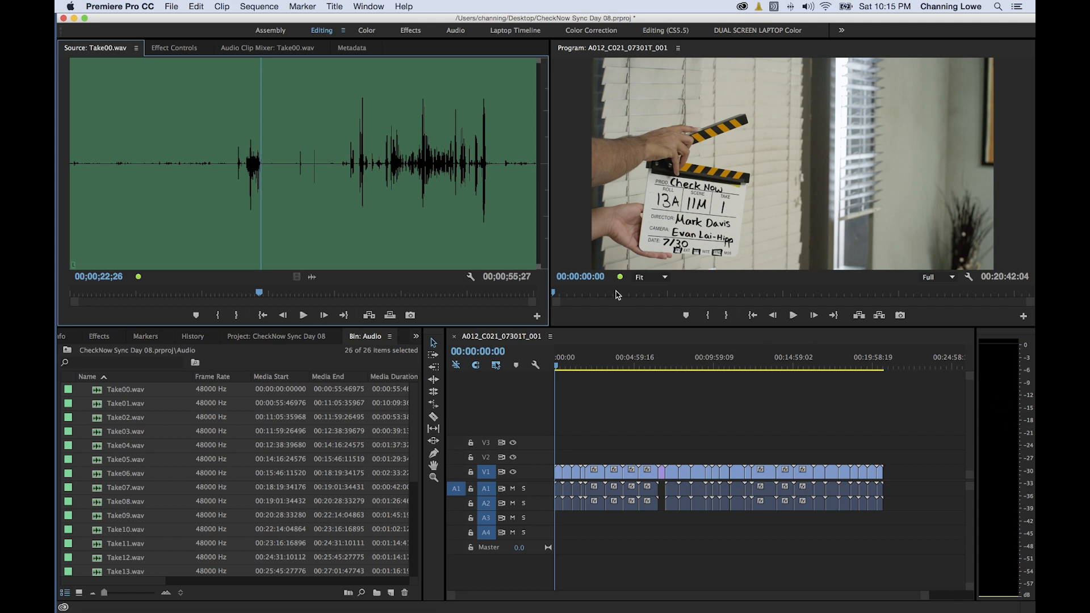
Test Take00.wav on audio track A3 by playing the sequence from about 00:03:20, and remove the clip
drag(311, 280, 612, 518)
click(611, 358)
key(space)
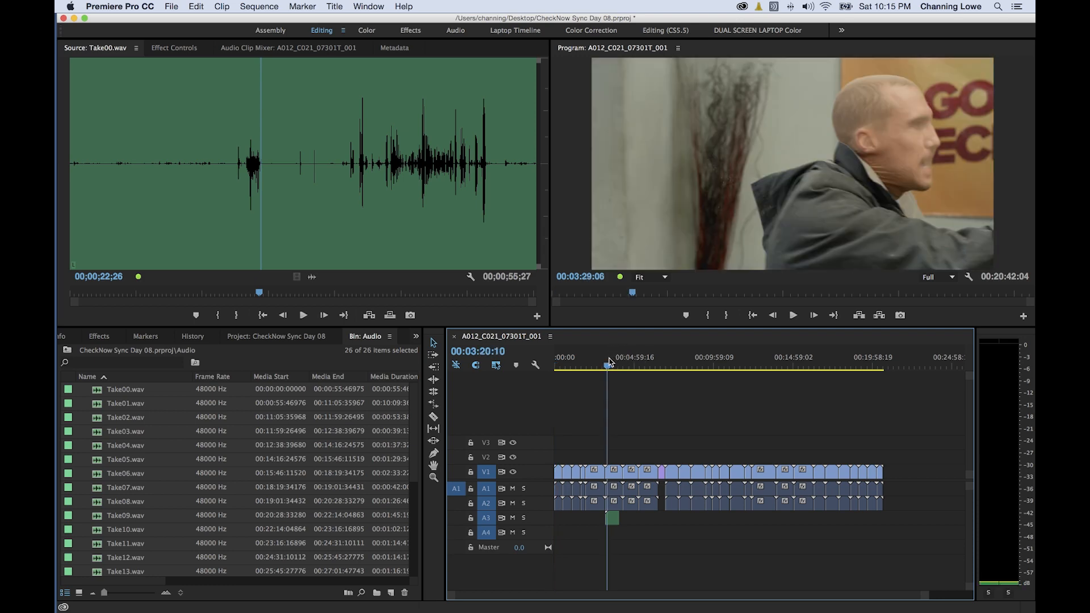
key(space)
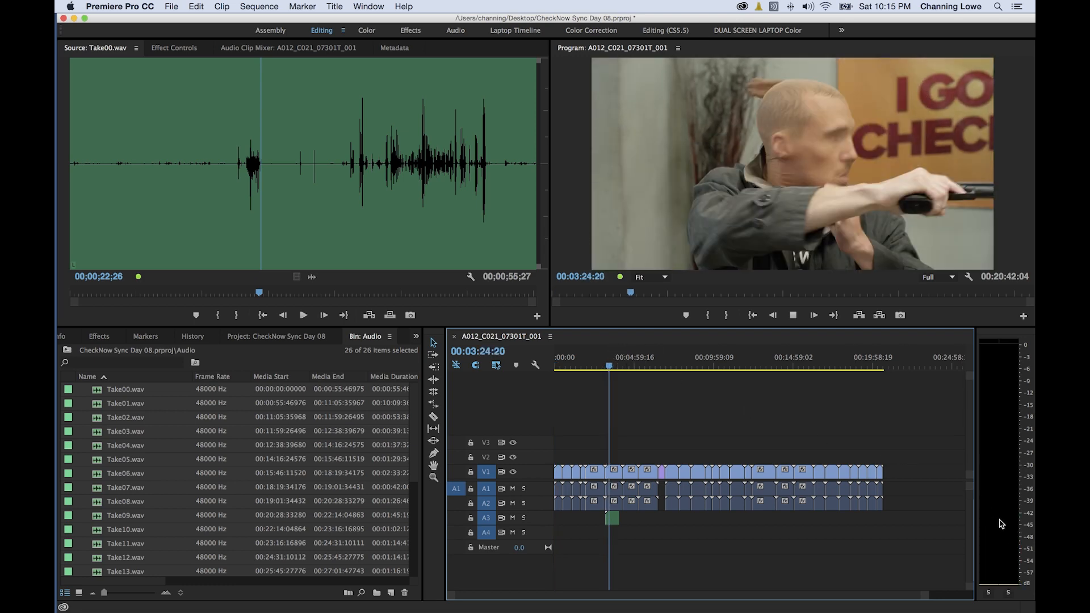
key(space)
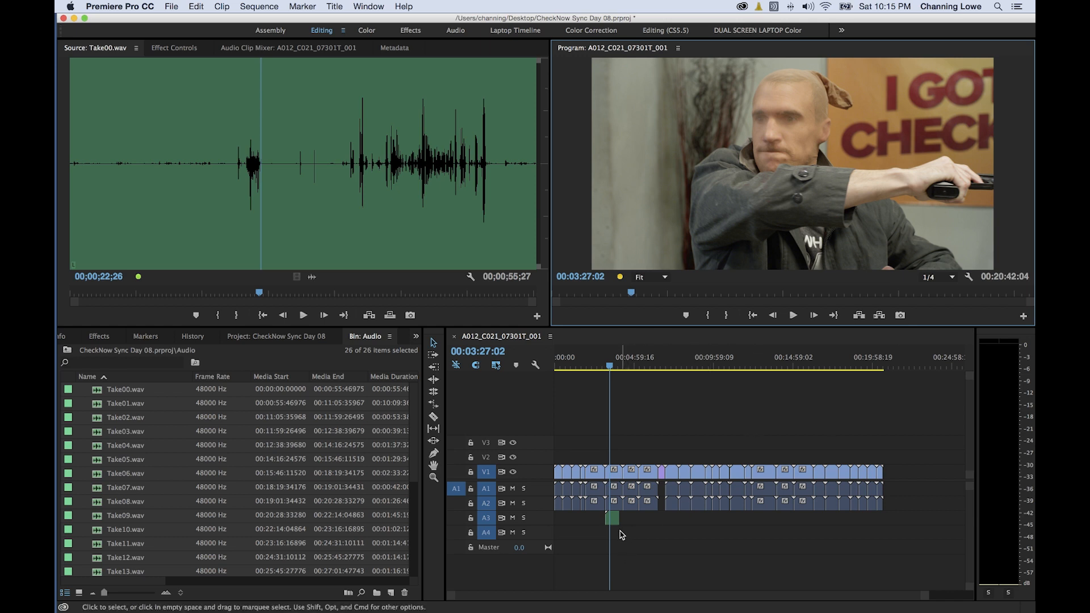
click(627, 535)
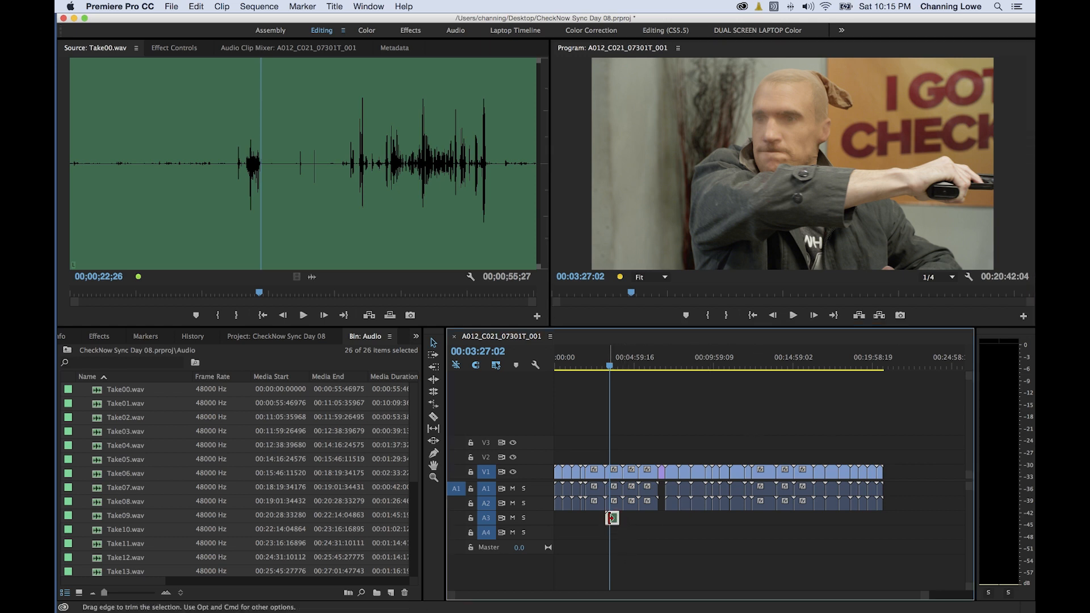
click(612, 517)
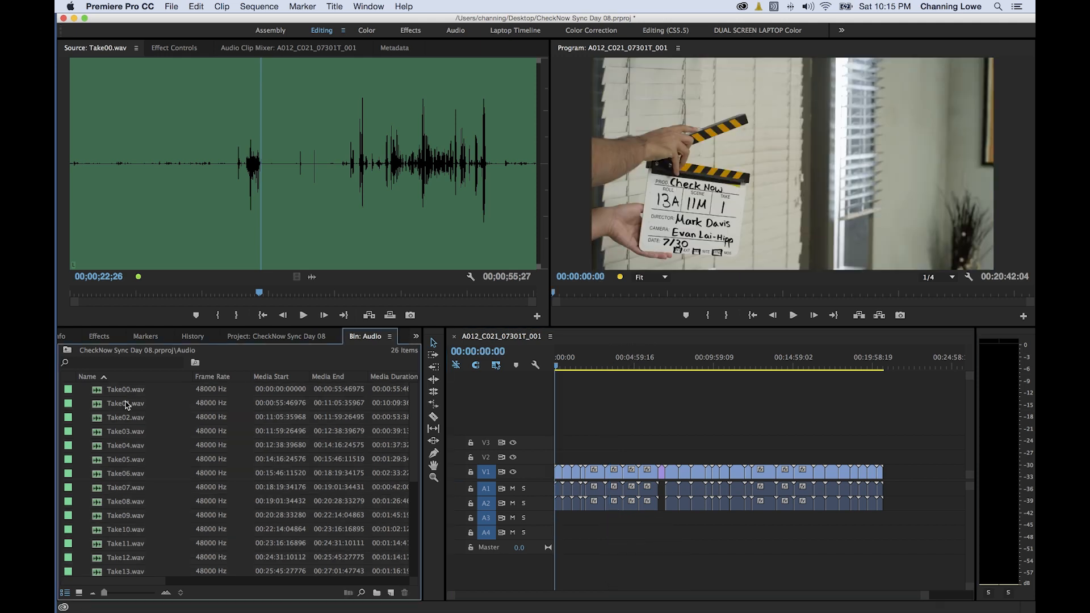
Check the waveforms of Take01.wav, Take05.wav and Take07.wav in the Source Monitor, and load Take00.wav again
double_click(130, 405)
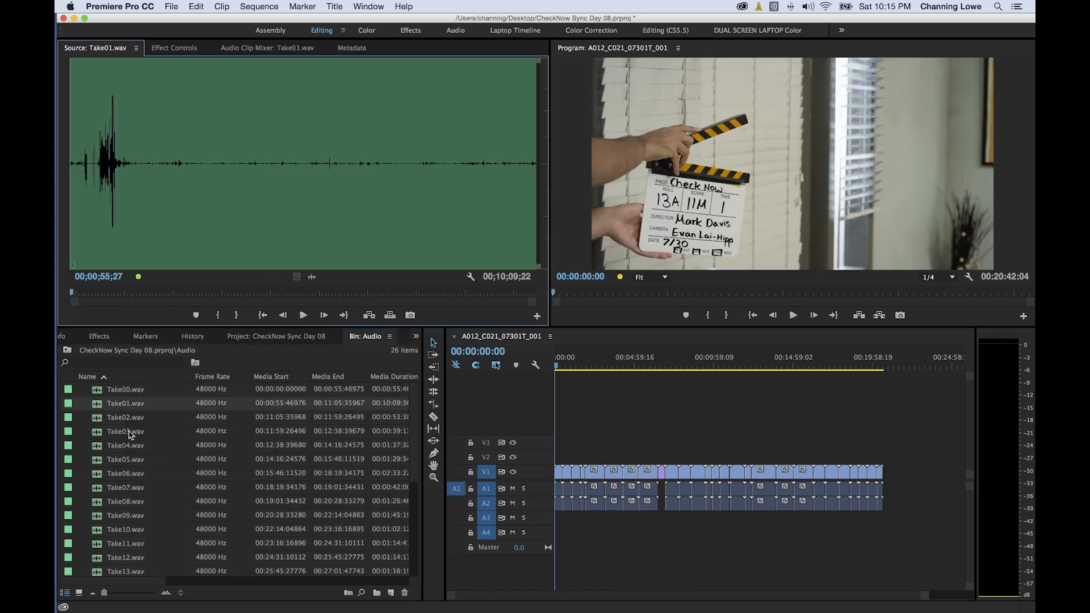
double_click(137, 459)
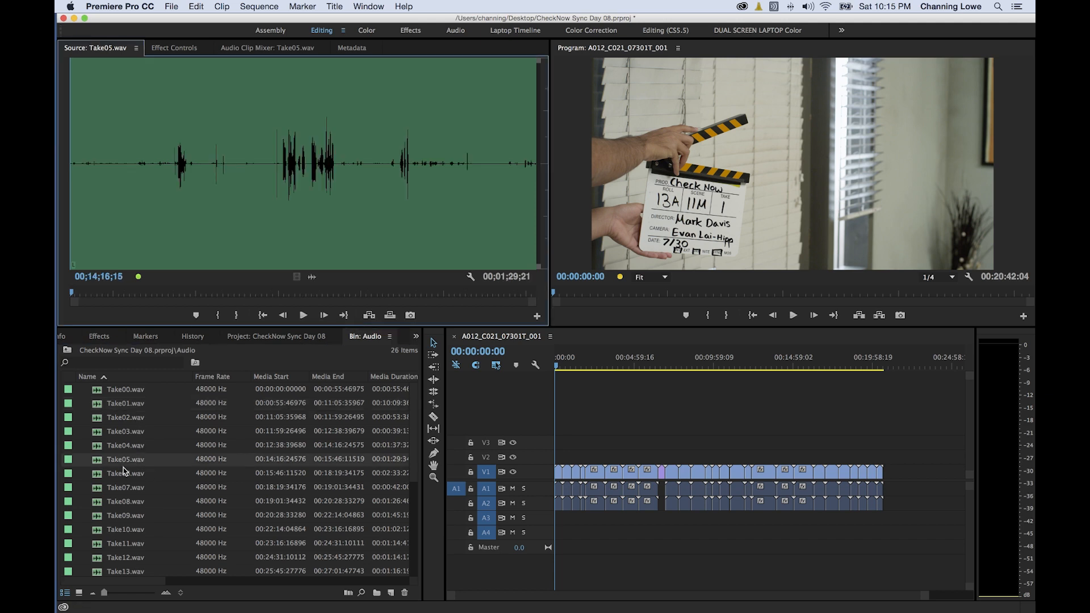
double_click(128, 486)
double_click(110, 391)
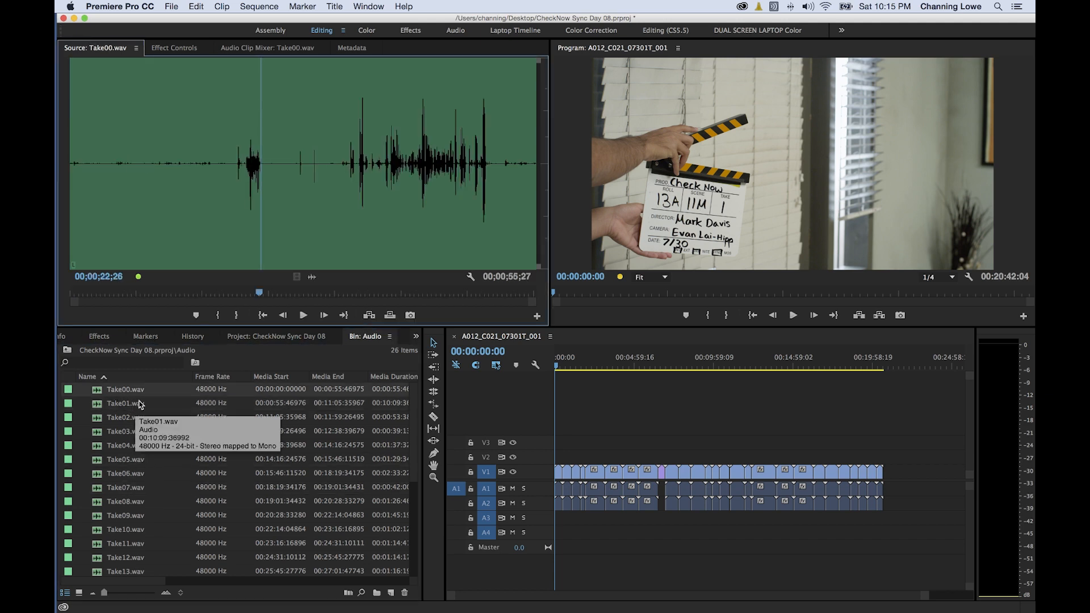
Expand the height of all tracks in the sequence and zoom the timeline in on the first camera clips
click(601, 431)
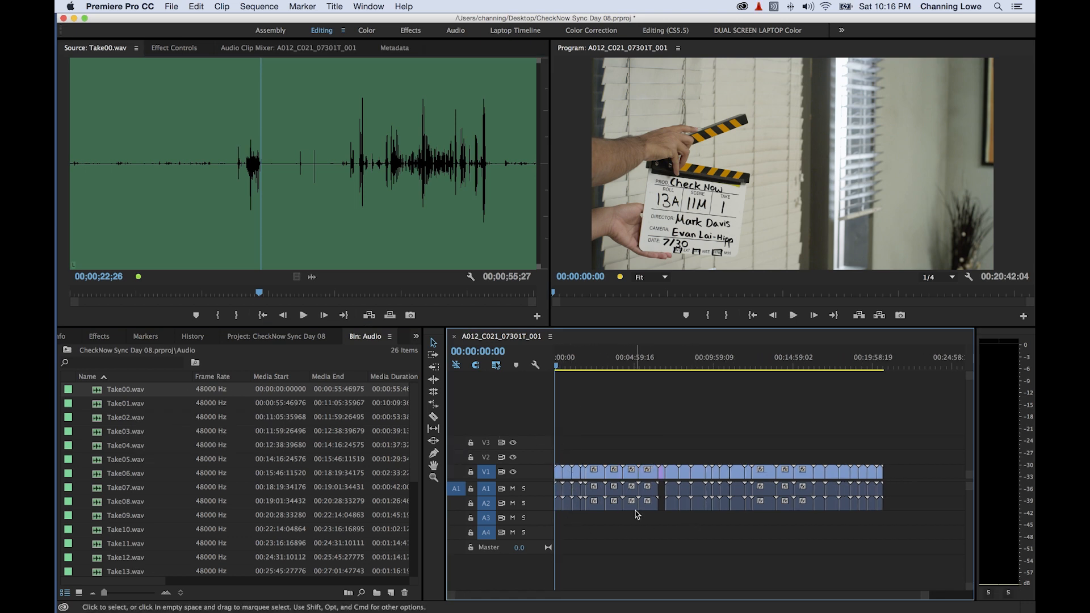
key(shift+equal)
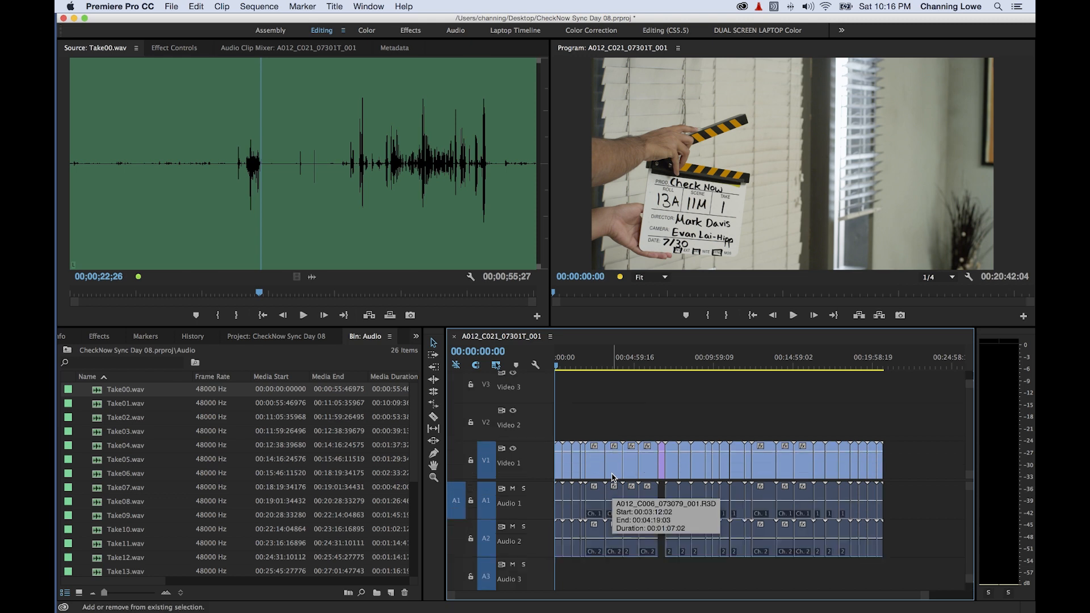
key(equal)
key(equal)
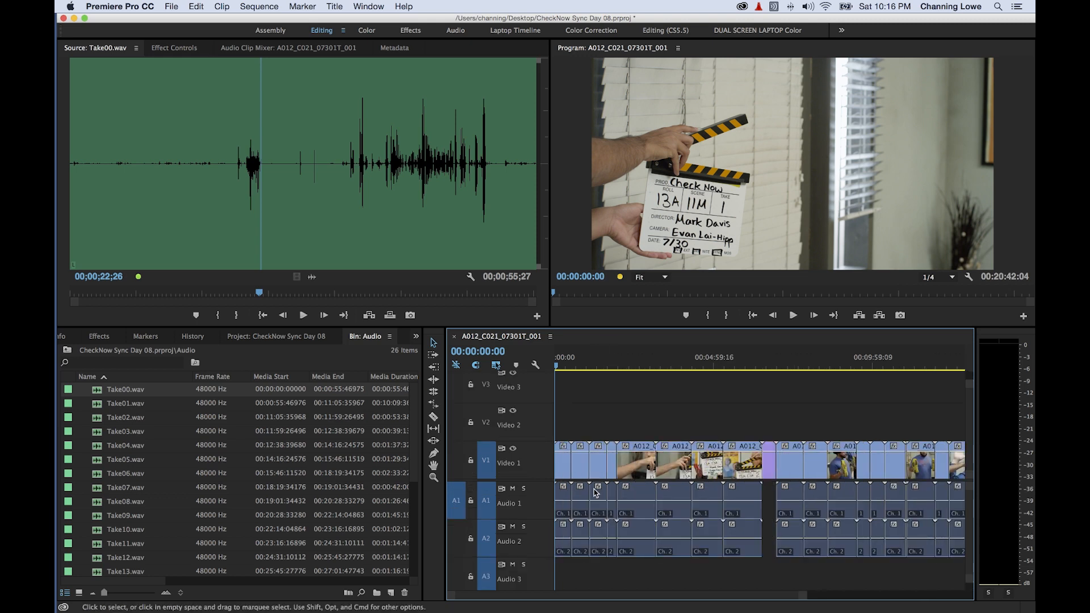
key(equal)
key(equal)
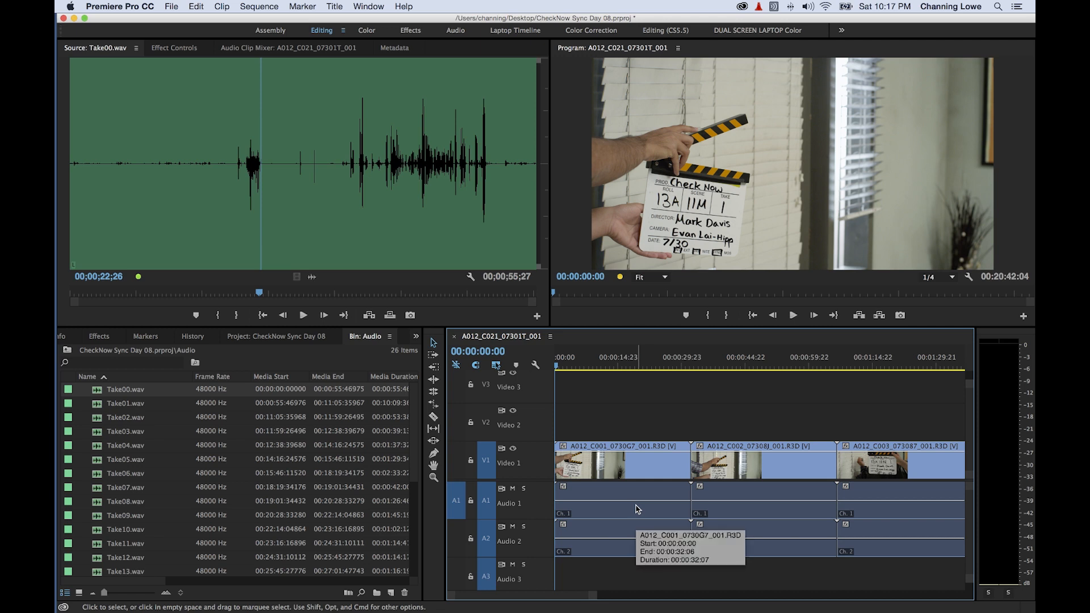
Delete all camera audio clips from tracks A1 and A2, keeping the video on V1
key(backslash)
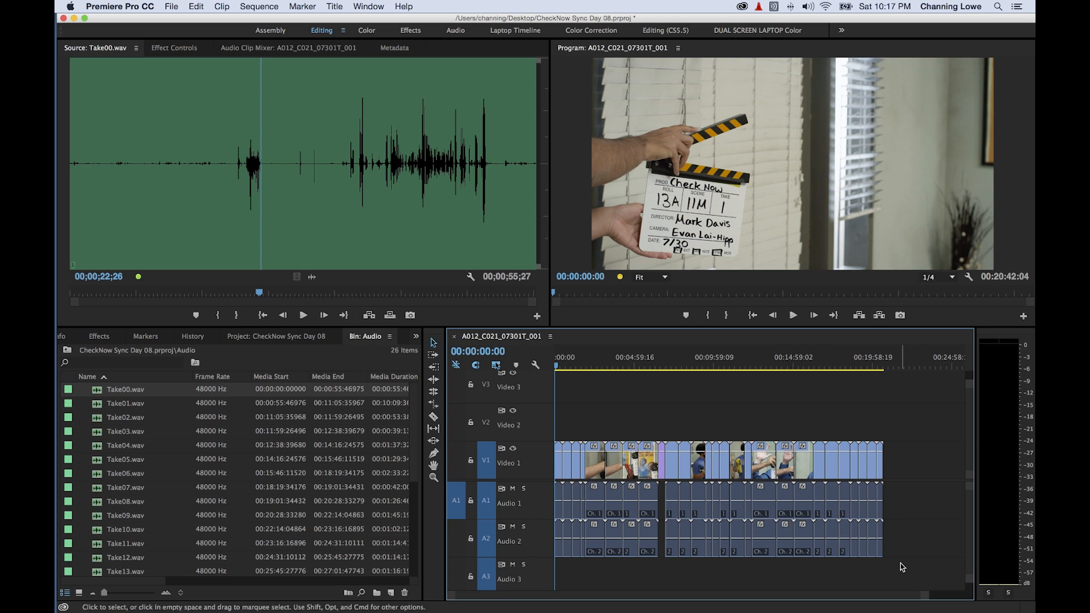
drag(902, 564, 800, 518)
drag(718, 504, 546, 487)
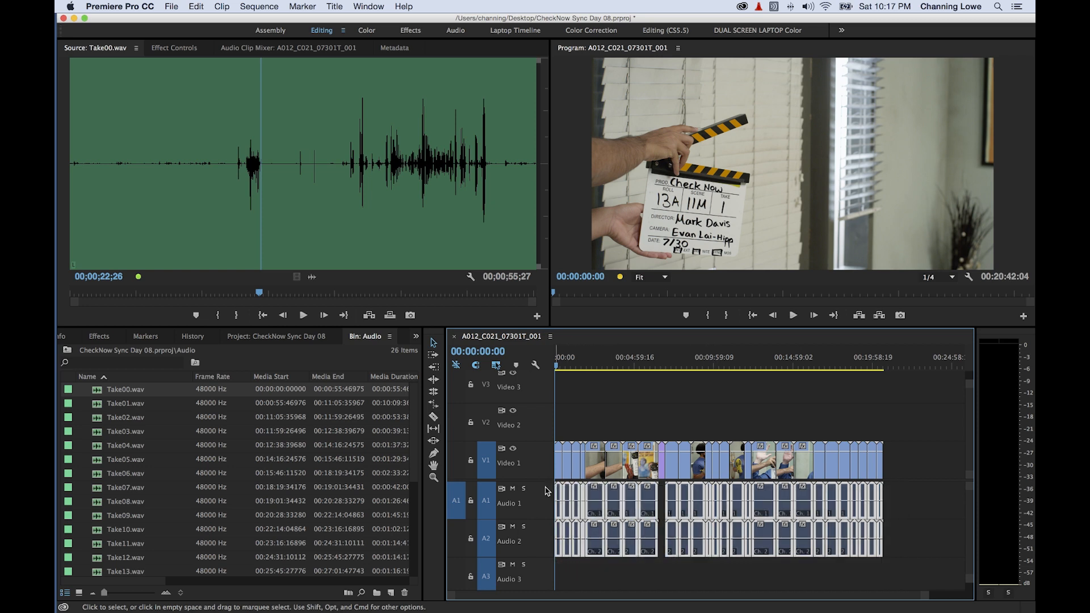
key(Delete)
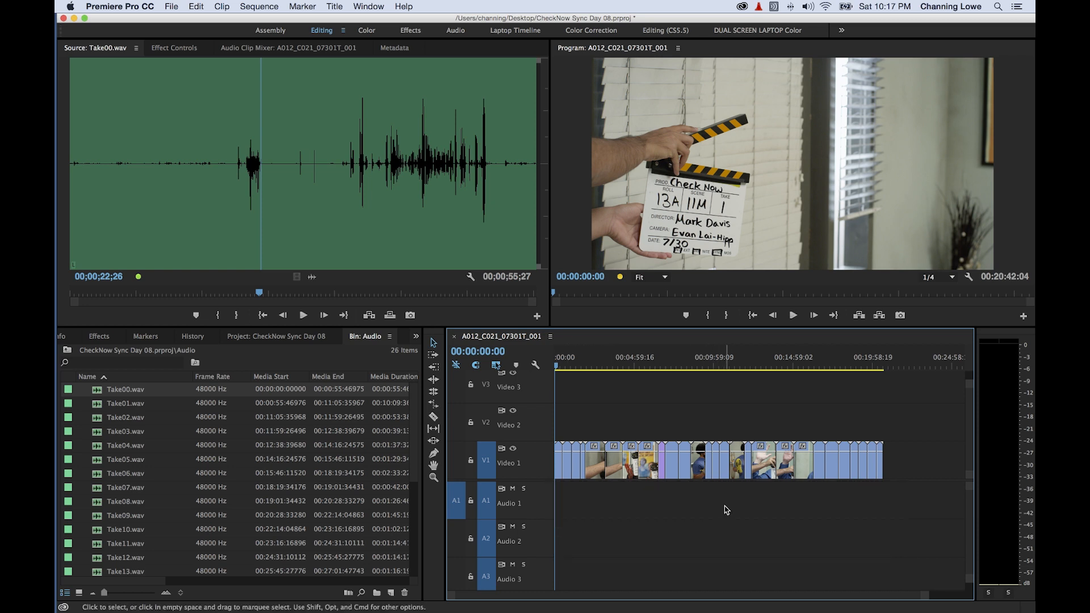
Zoom the timeline in on the first three video clips and save the project
key(=)
key(=)
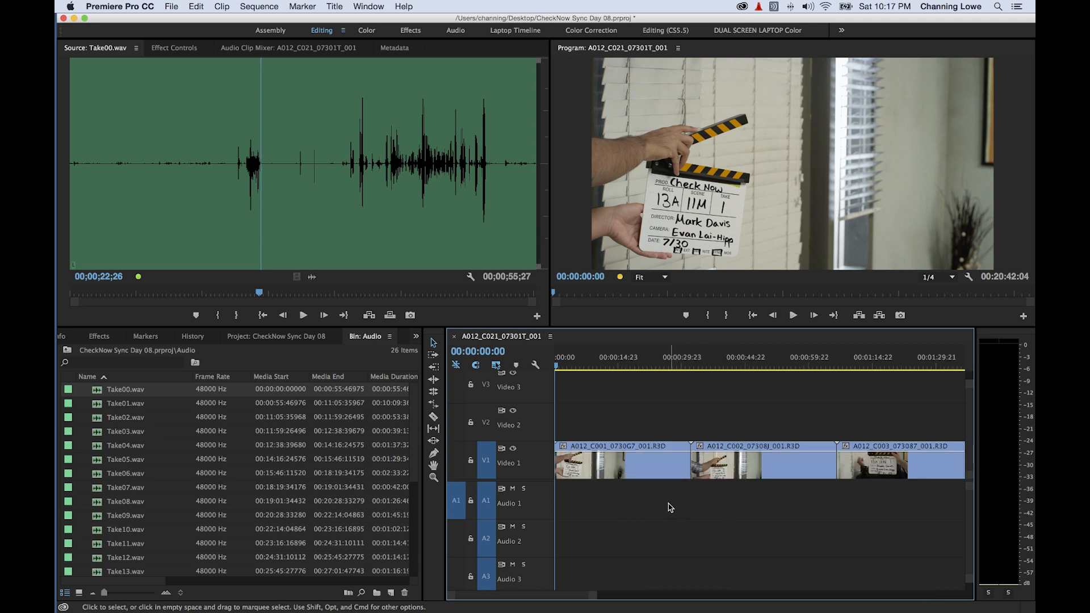
key(super+s)
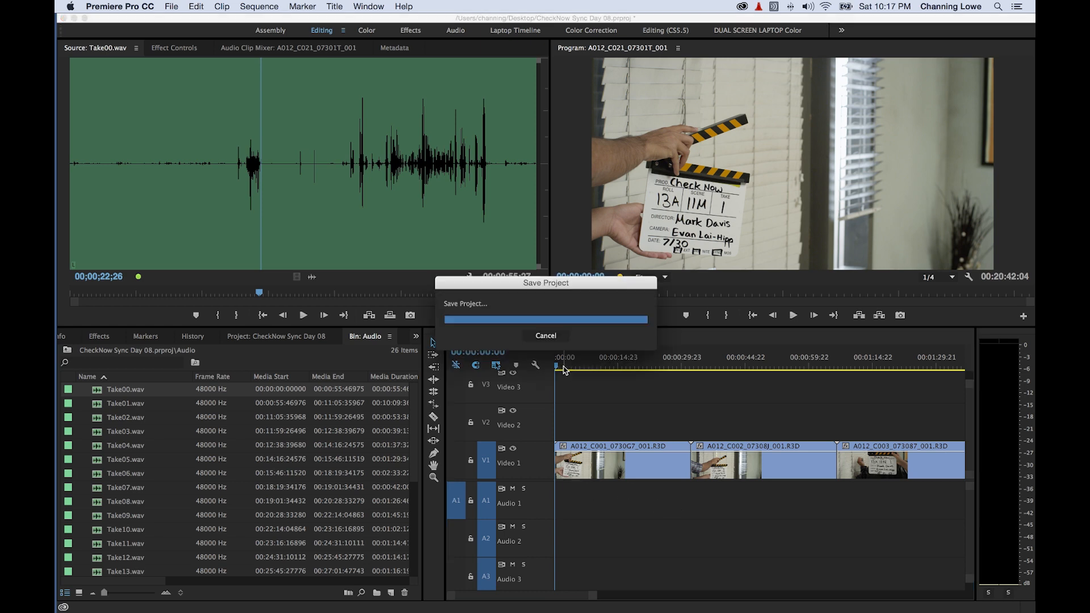
Read the slate on the first clip by pausing around 00:00:02:02, and play on to about 00:00:05:04
key(space)
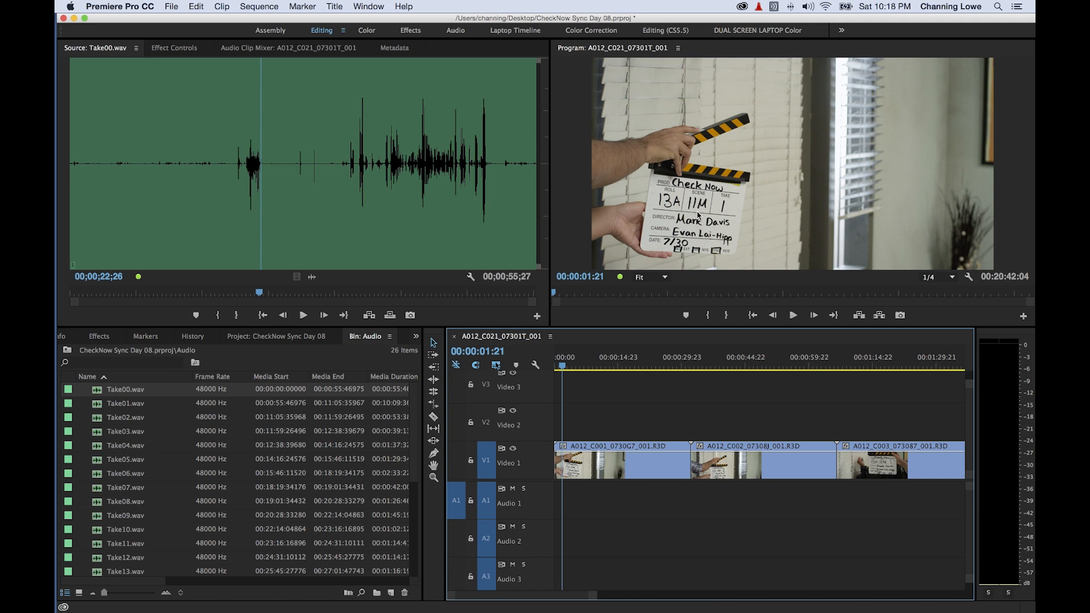
key(space)
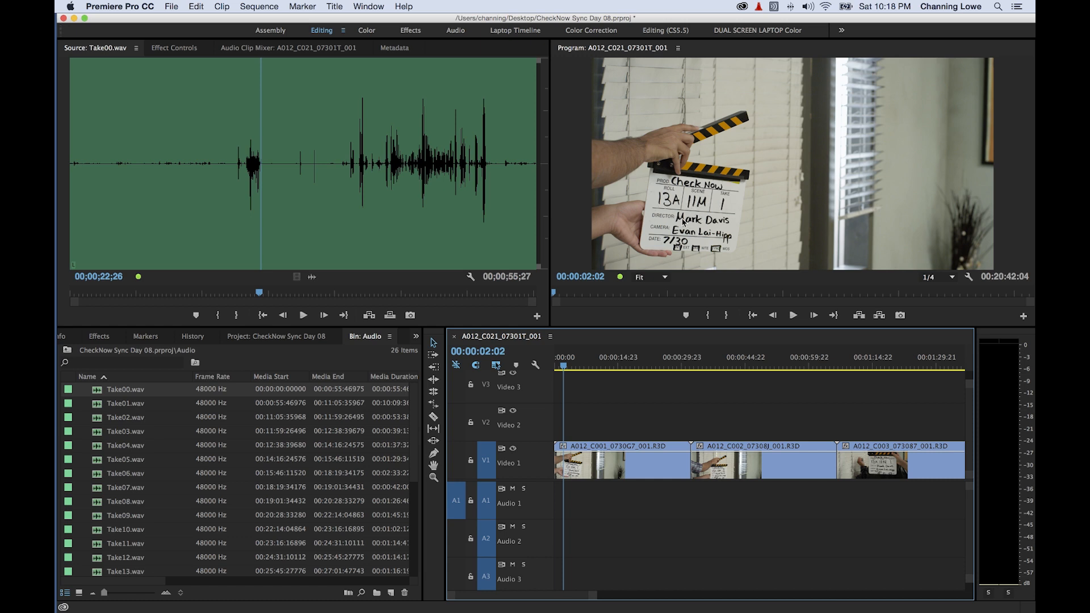
key(Right)
key(space)
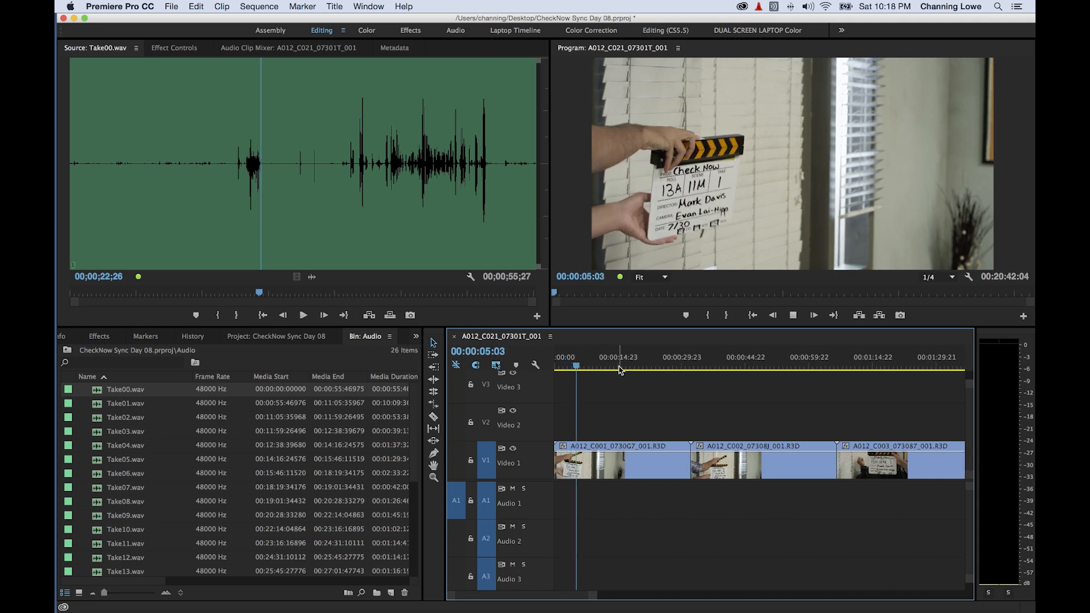
key(space)
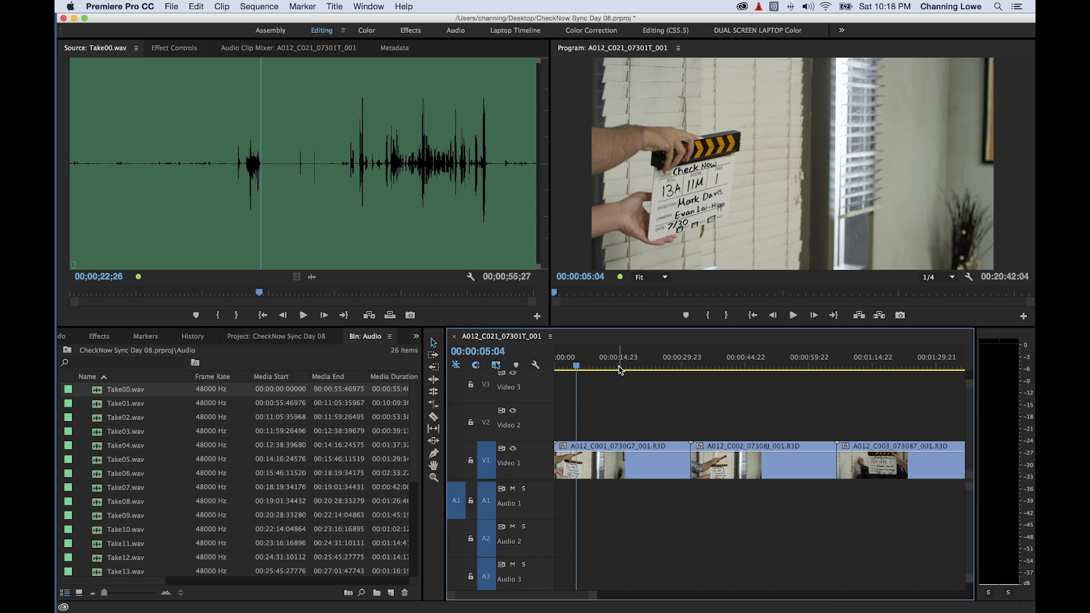
Find the frame where the slate claps shut on the first clip and mark the sequence In point there at 00:00:04:22
key(Left)
key(Left)
key(Left)
key(Left)
key(Left)
key(Left)
key(Left)
key(Left)
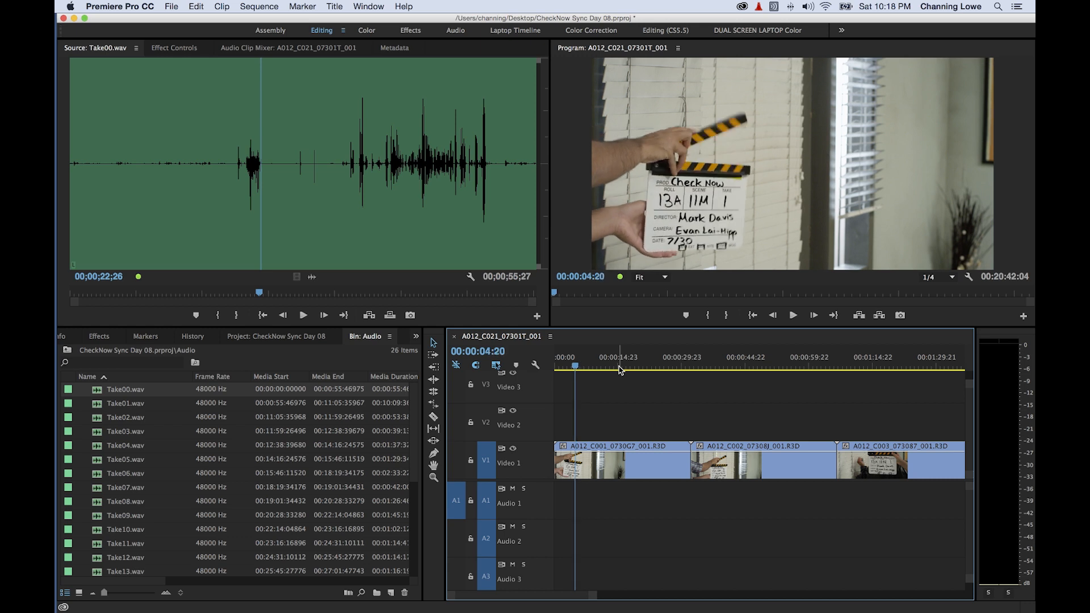
key(Right)
key(Right)
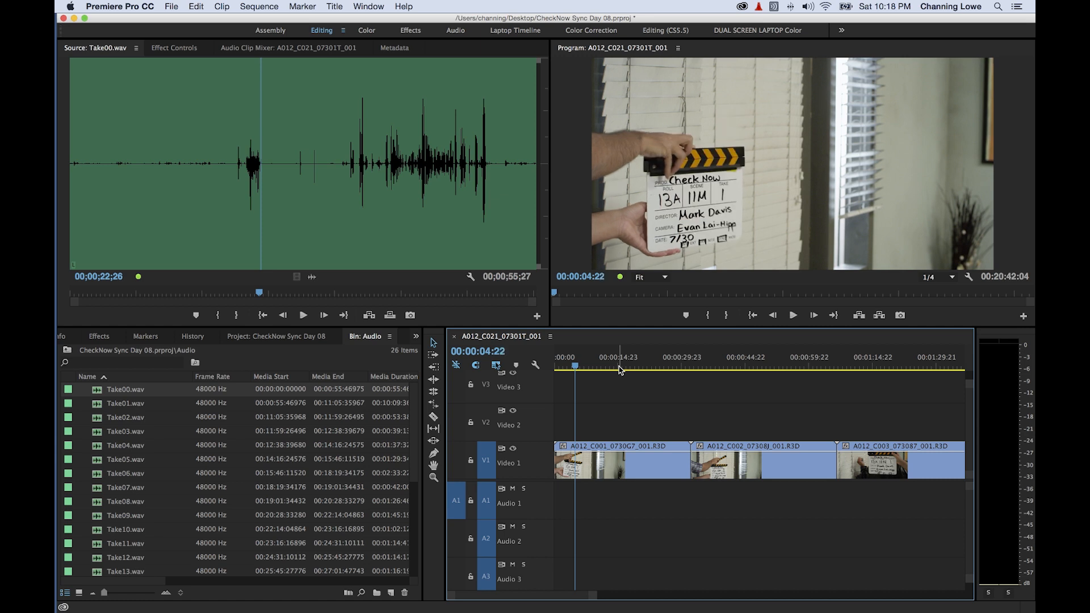
key(super+a)
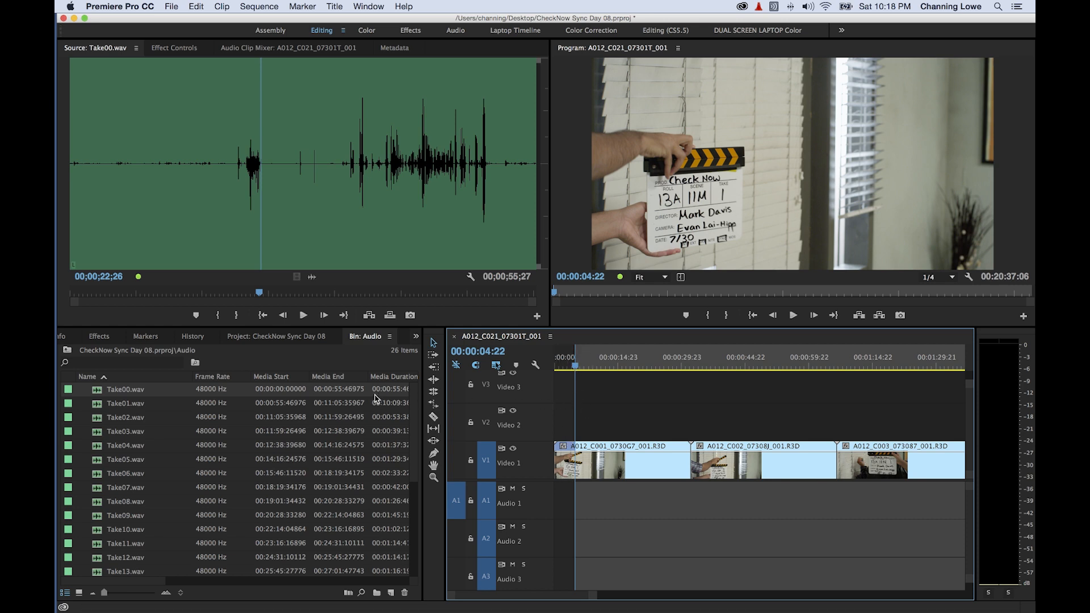
Open Take00.wav in the source monitor and listen to its slate announcement up to about 00;00;23;05
double_click(101, 393)
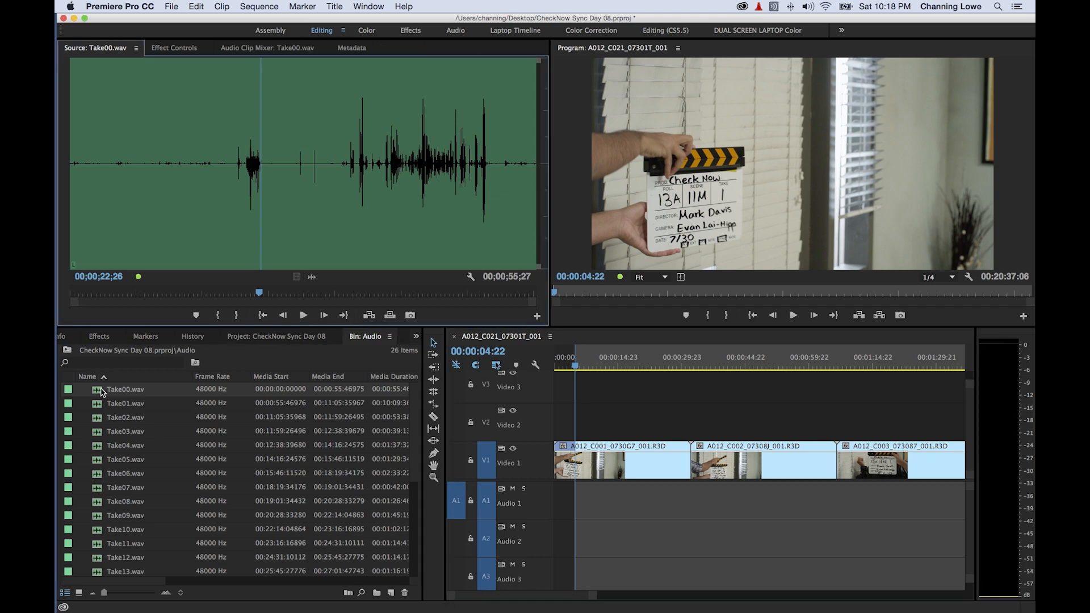
click(234, 177)
key(space)
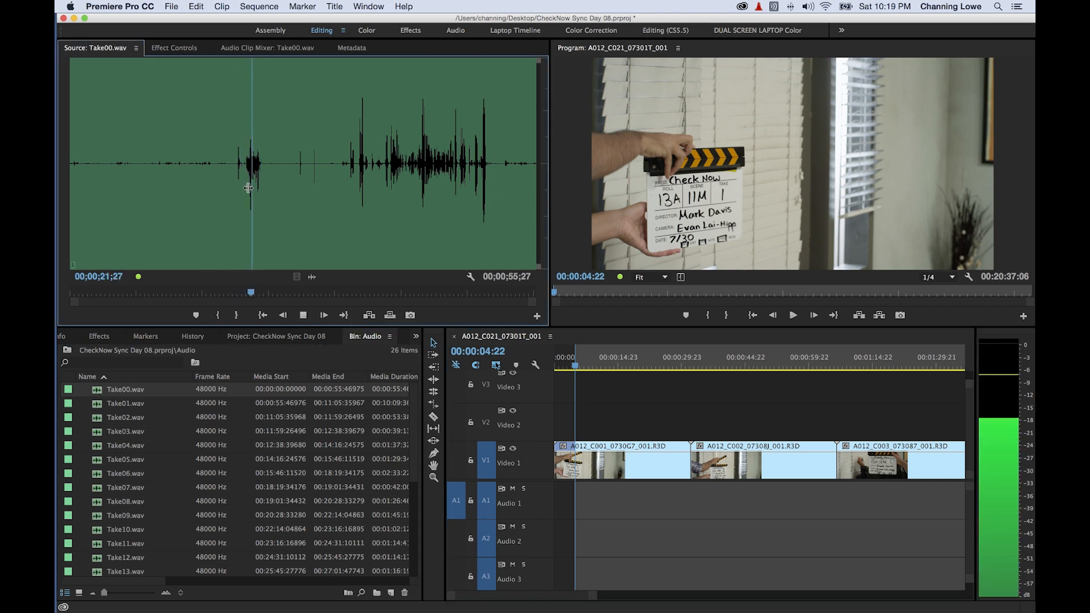
key(space)
scroll(692, 198, down, 1)
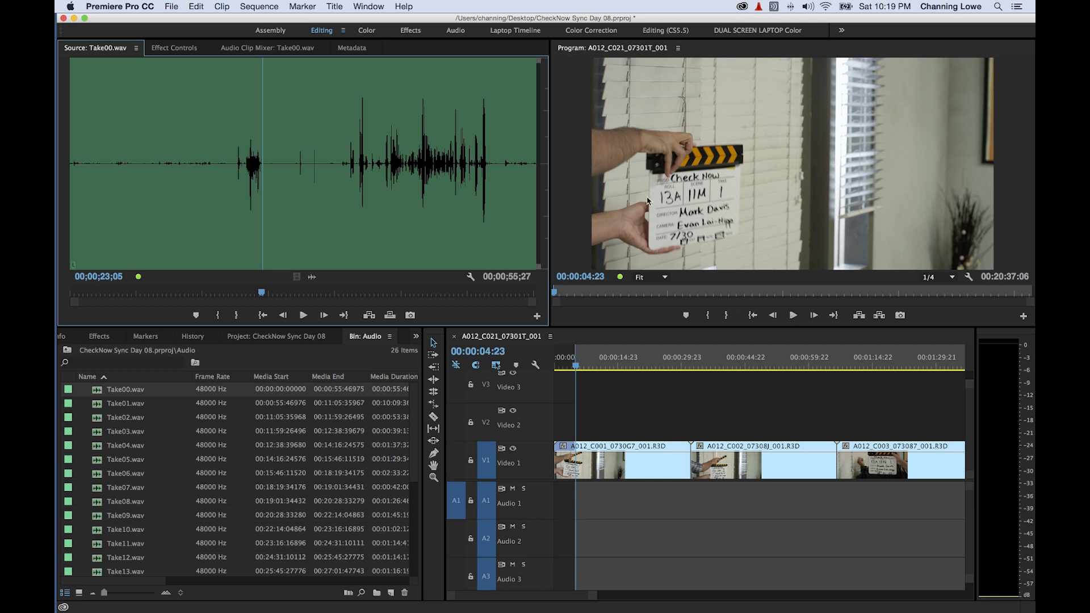
Locate the first slate clap after the announcement in Take00.wav and zoom the waveform in around 00;00;27;21
click(286, 149)
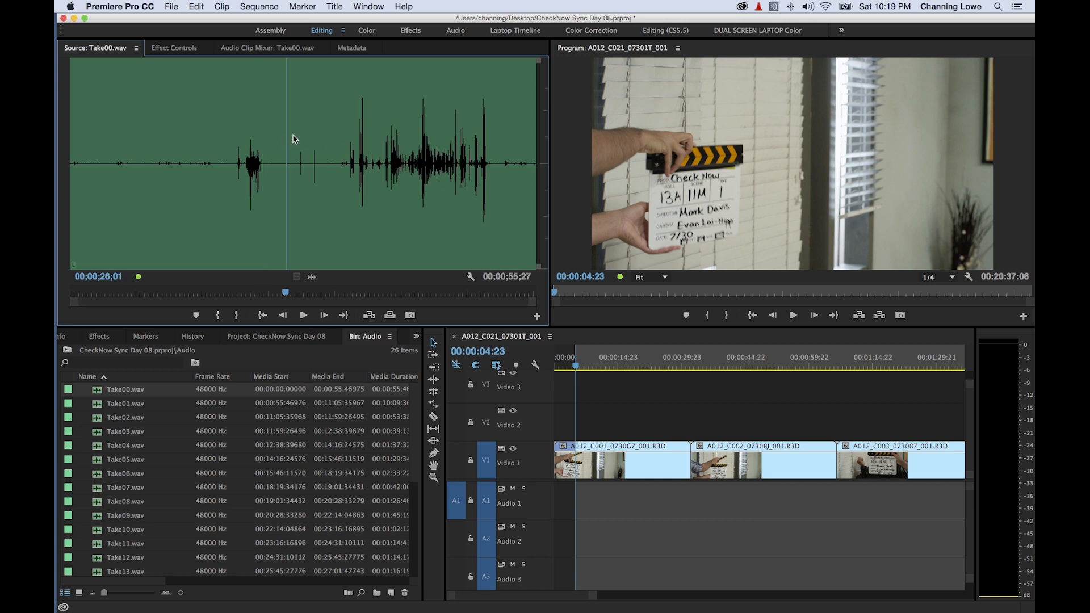
key(space)
click(296, 144)
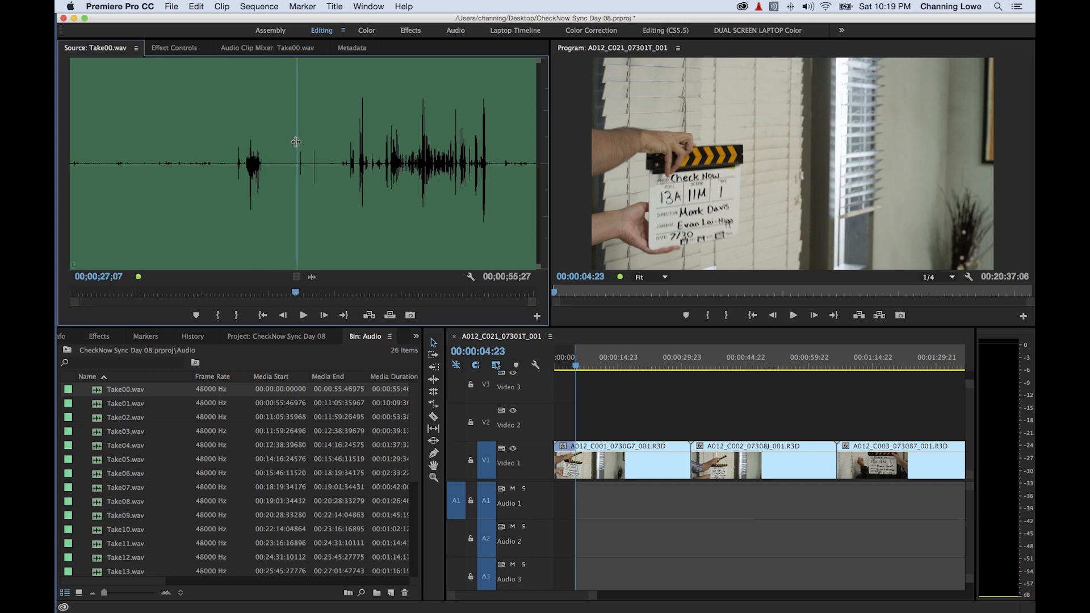
key(space)
key(space)
key(equal)
key(equal)
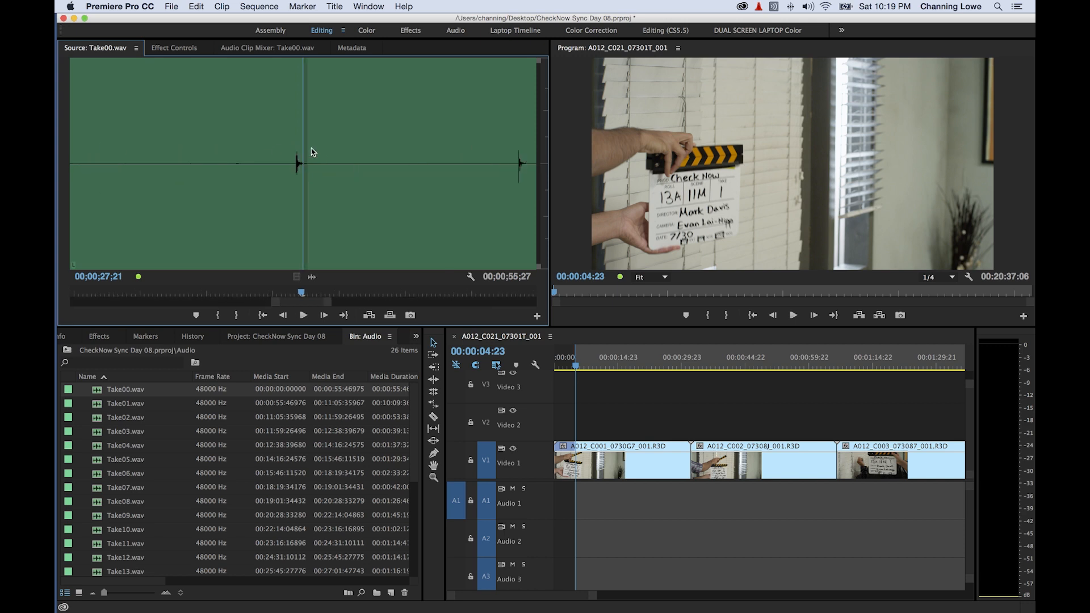
Replay Take00.wav from shortly before the first clap spike, starting around 00;00;27;03, to listen for the clap
drag(302, 122, 223, 127)
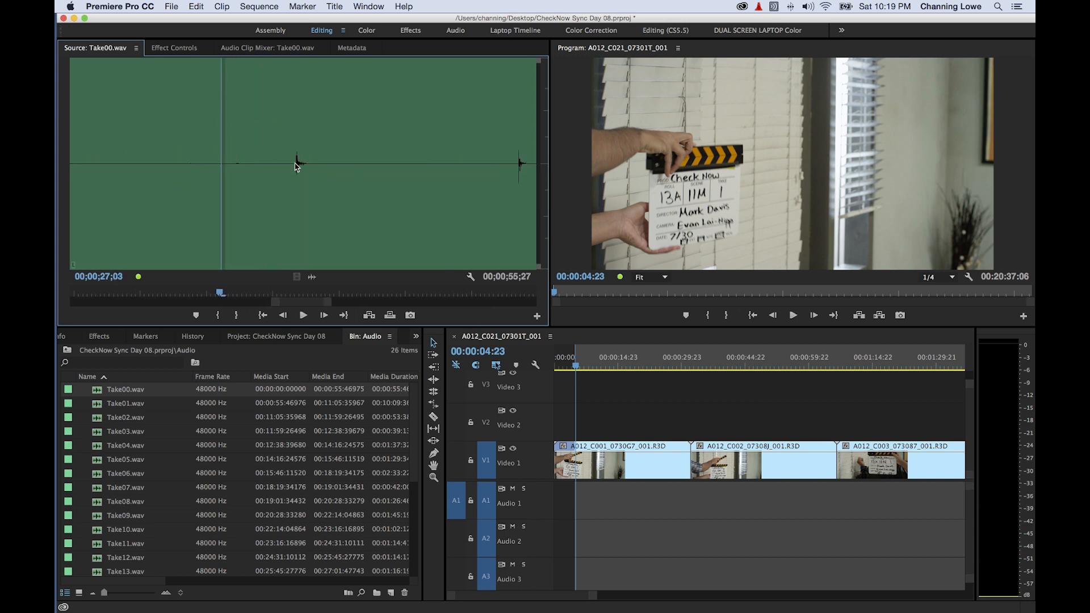
key(minus)
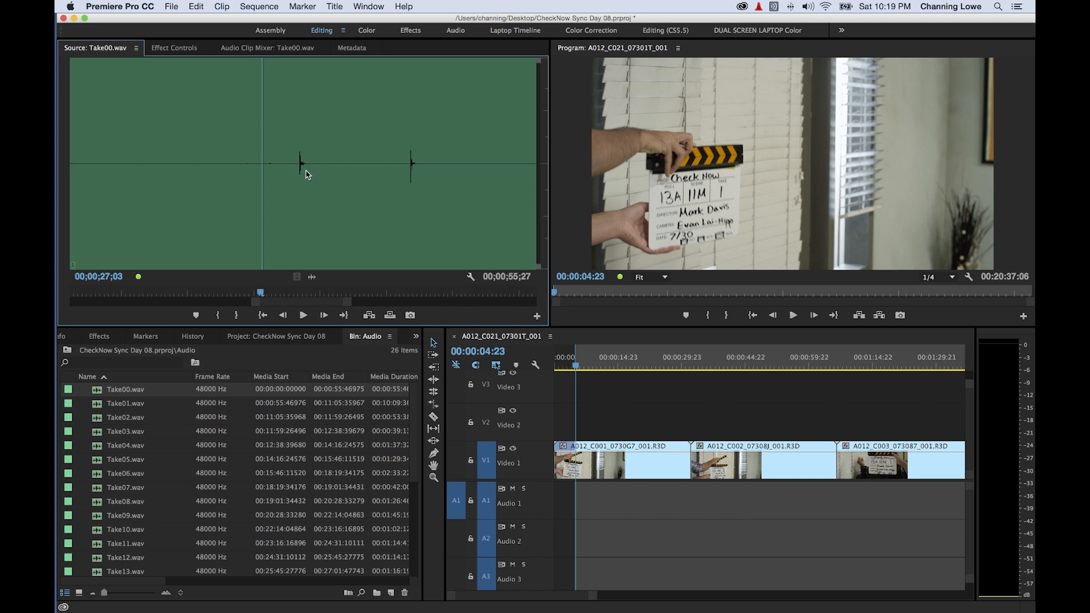
key(space)
key(space)
click(264, 122)
key(space)
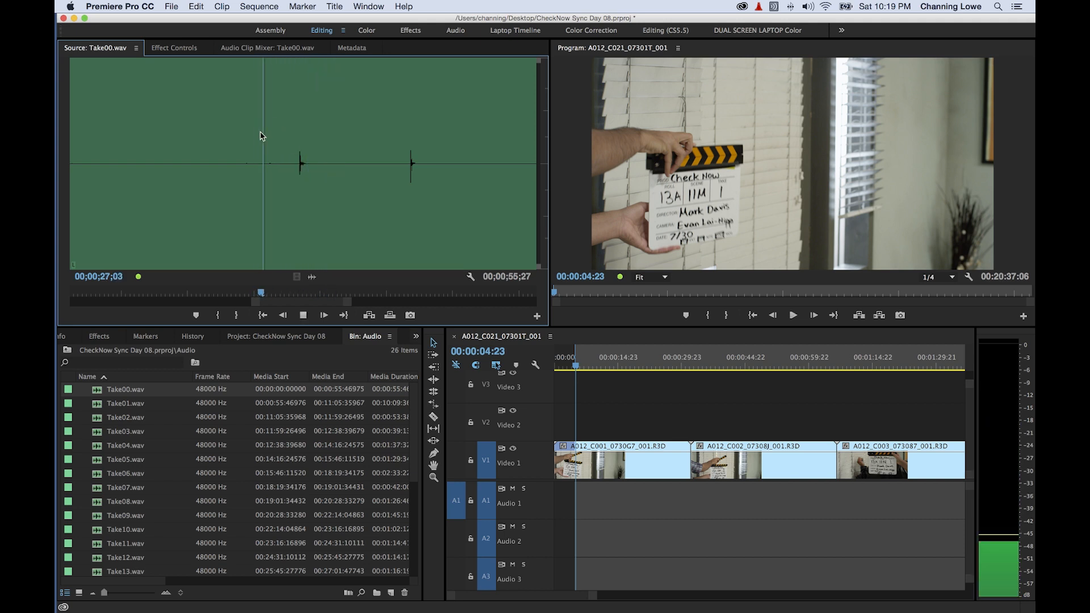
key(space)
click(229, 128)
key(space)
key(space)
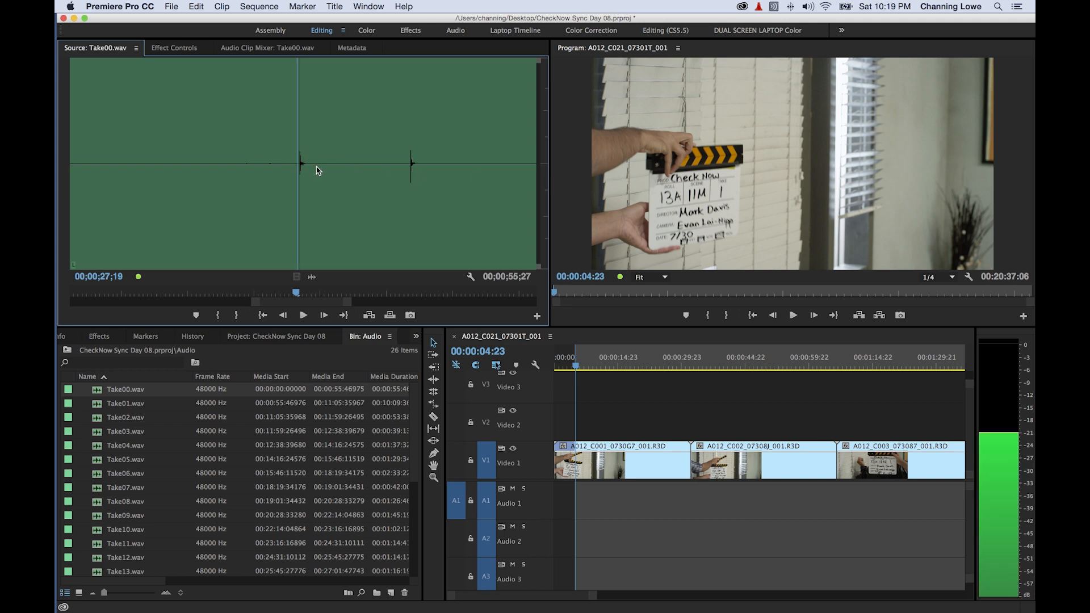
Step frame by frame to the start of the clap and mark the Take00.wav In point at 00;00;27;19
key(Left)
key(Left)
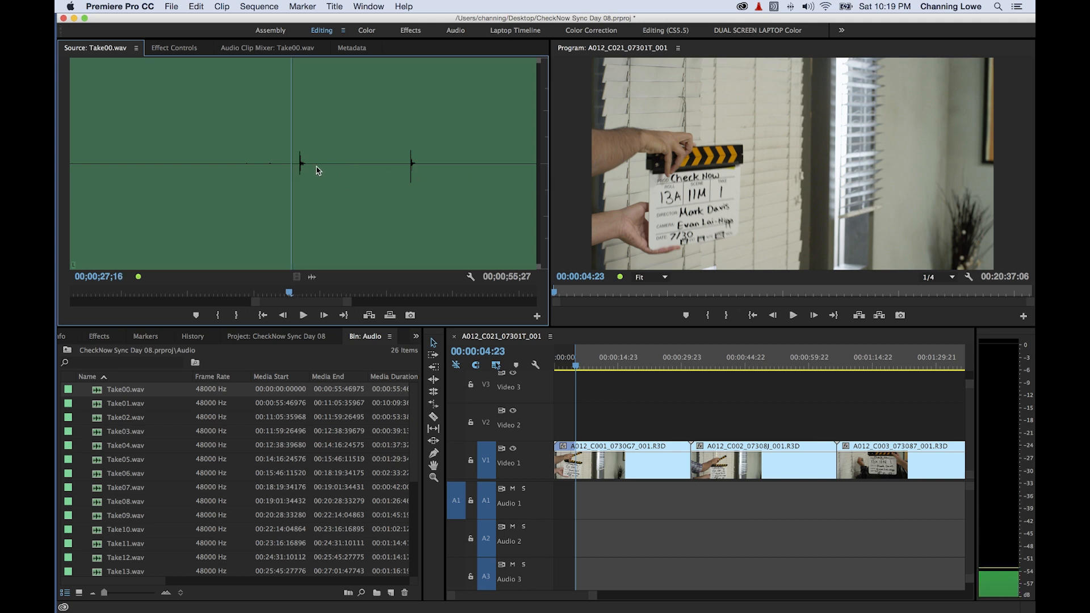
key(Right)
key(XF86AudioRaiseVolume)
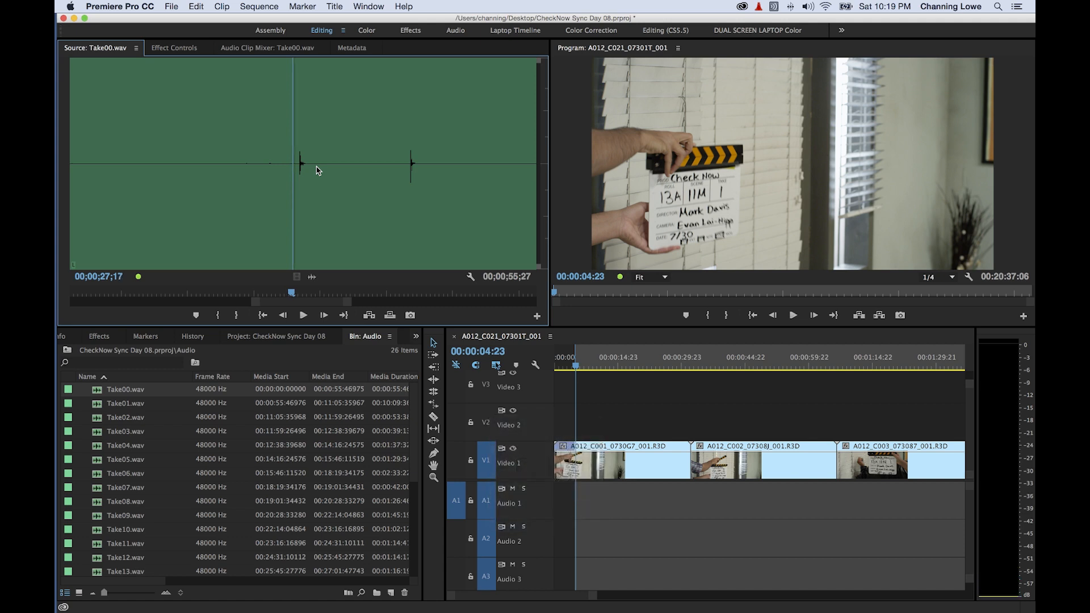
key(Right)
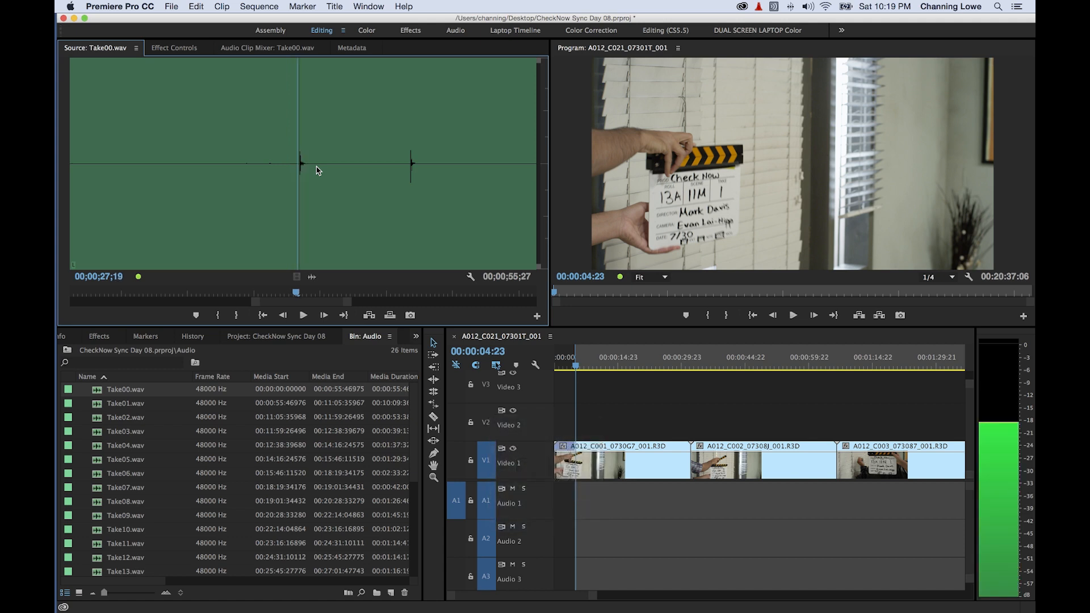
key(Right)
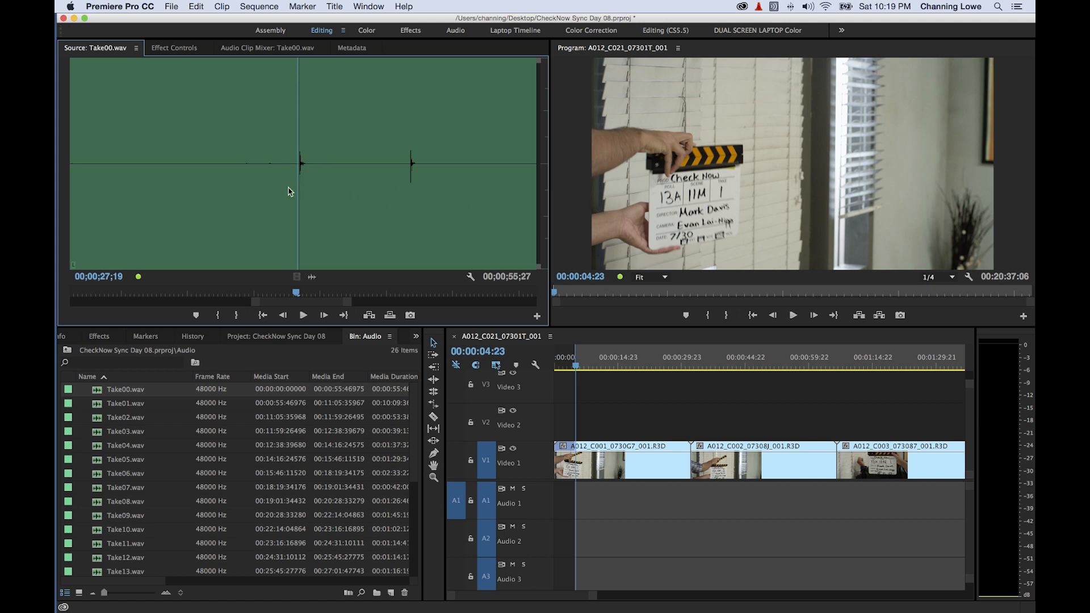
key(i)
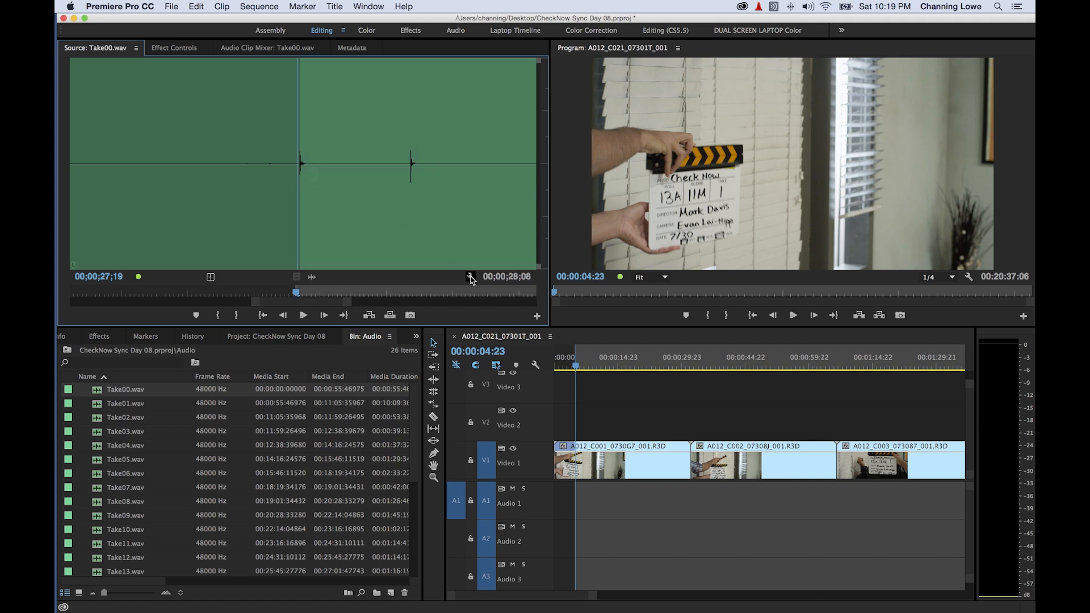
Overwrite the marked Take00 audio onto track A1 at the sequence In point and play parts of the first clip to check sync
key(period)
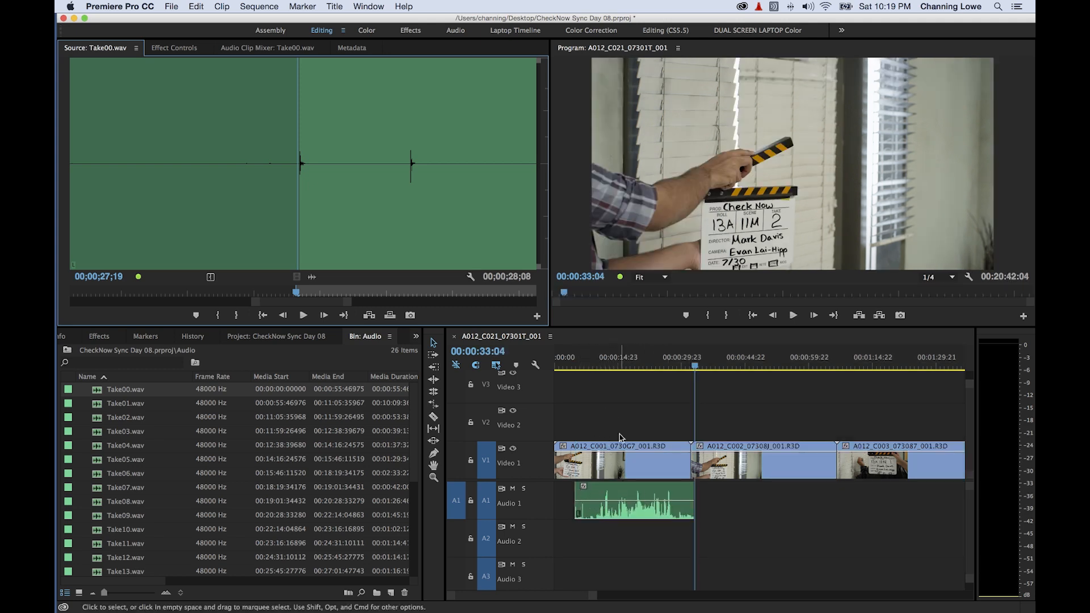
click(604, 362)
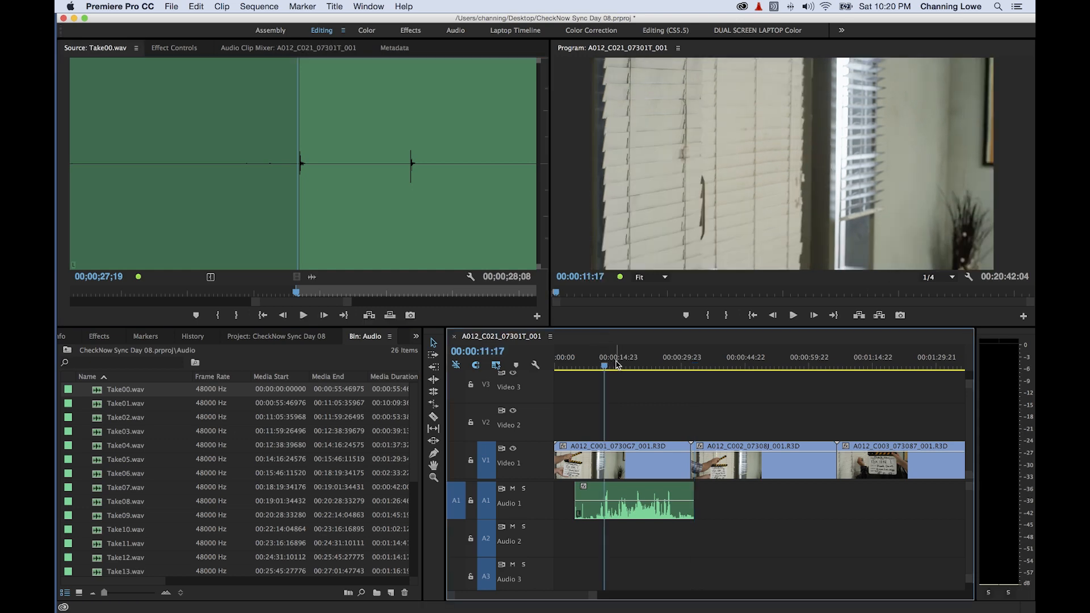
drag(616, 365, 668, 368)
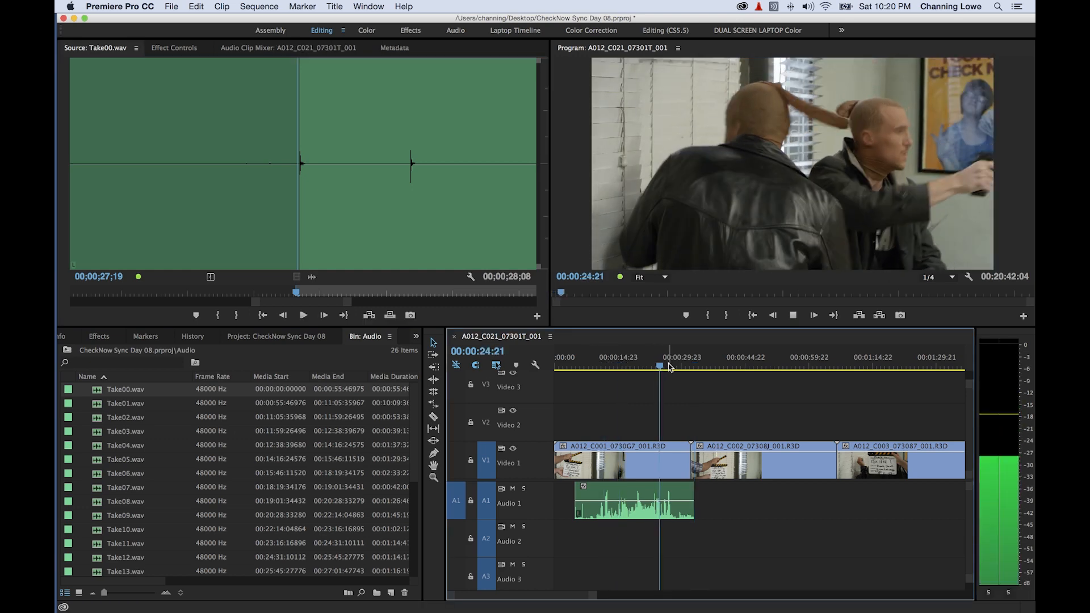
key(space)
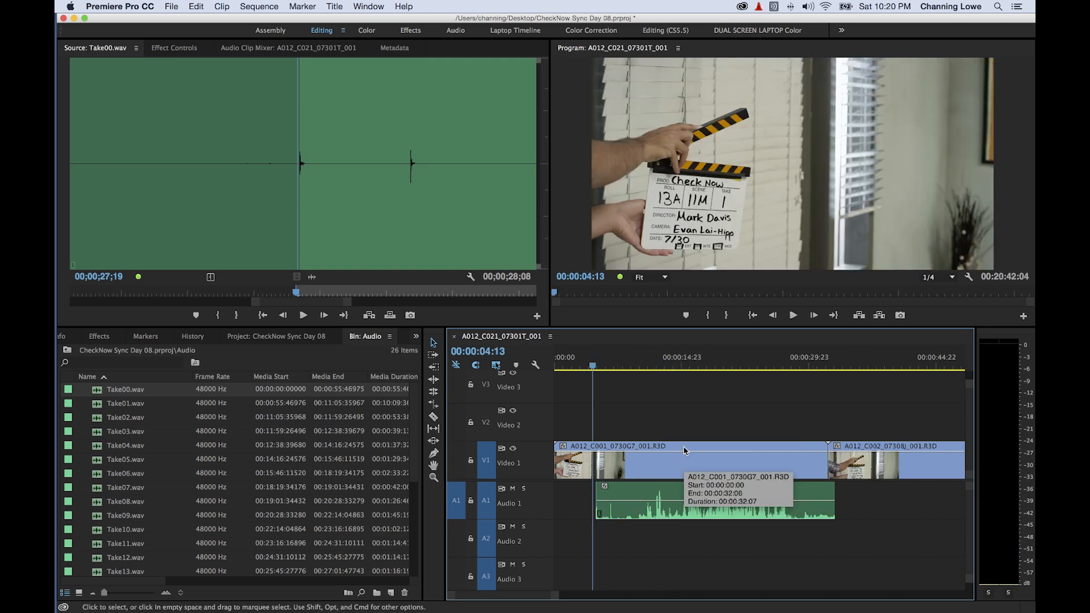
Check the clap sync on the first clip frame by frame from 00:00:04:13 to 00:00:04:22
key(Right)
key(Right)
key(Right)
key(Right)
key(Right)
key(Right)
key(Right)
key(Right)
key(Right)
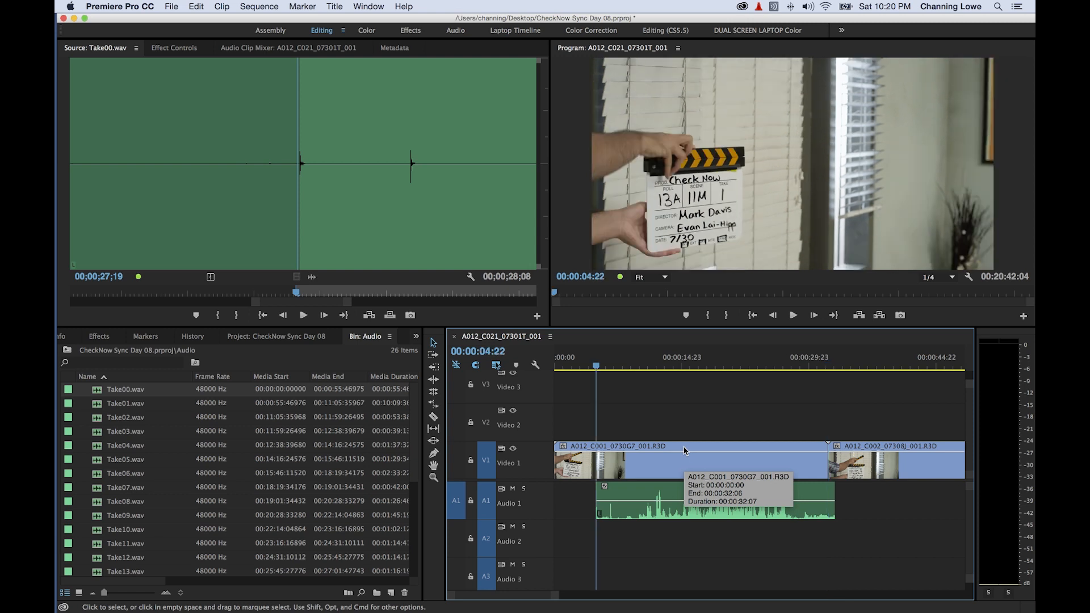
Trim the end of the Take00 audio on A1 to the end of the first video clip at 00:00:32:07
key(Down)
key(=)
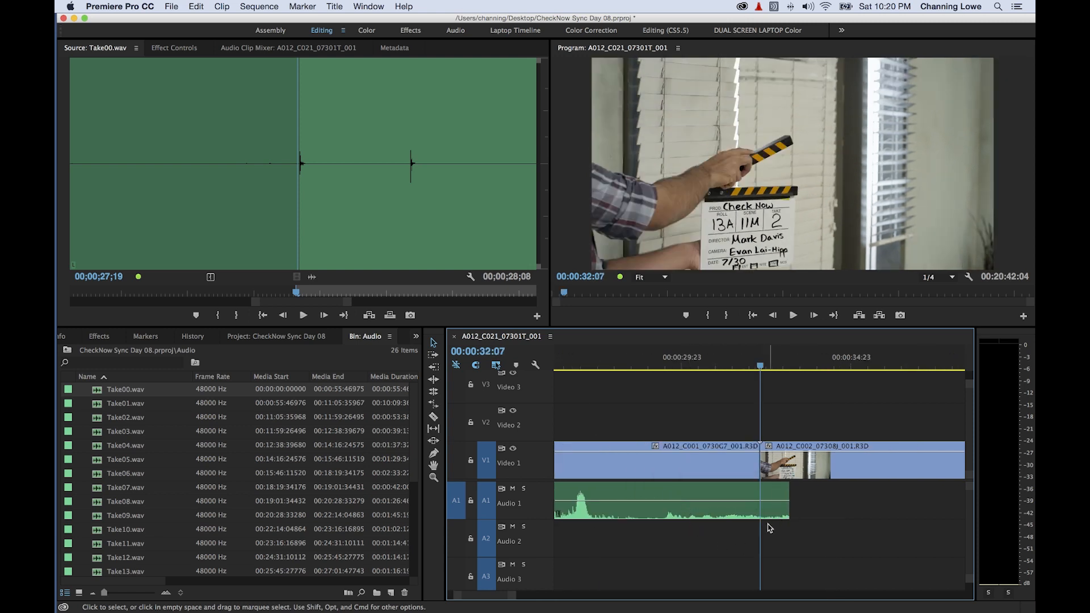
drag(786, 491, 760, 492)
key(minus)
key(minus)
key(minus)
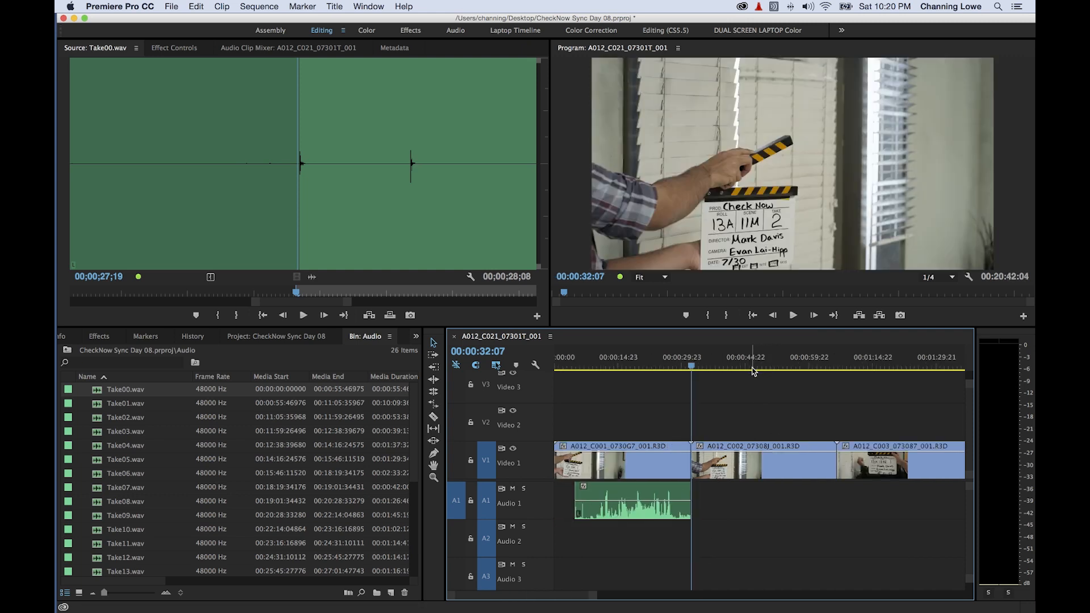
Find the slate clap on the second clip and mark the sequence In point there at 00:00:36:07
key(Right)
key(Right)
key(Right)
key(Right)
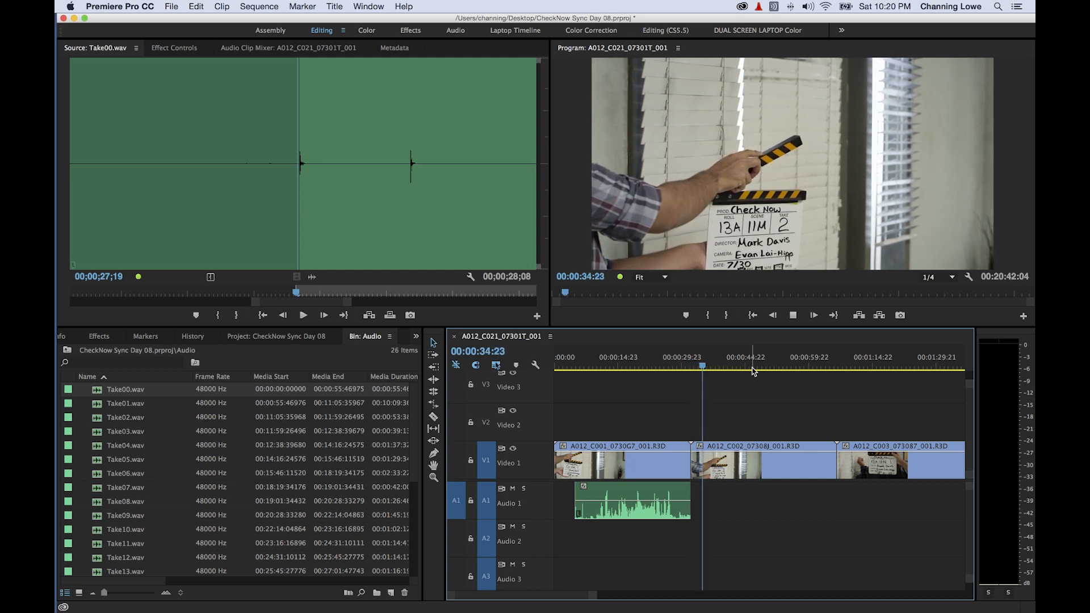
key(space)
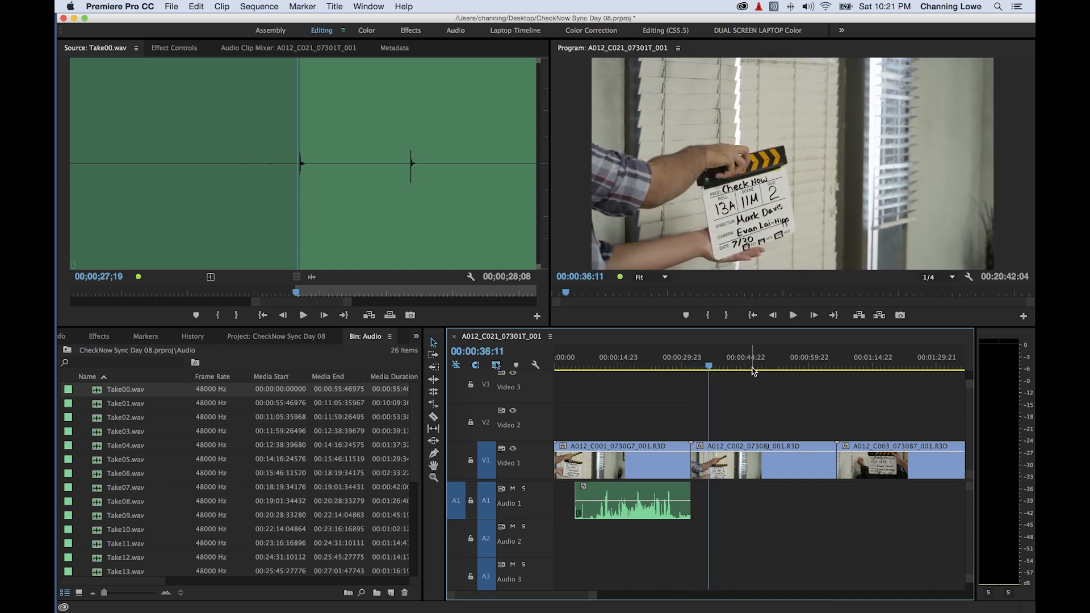
key(Left)
key(Left)
key(Left)
key(Left)
key(Left)
key(Left)
key(Left)
key(Right)
key(Right)
key(Right)
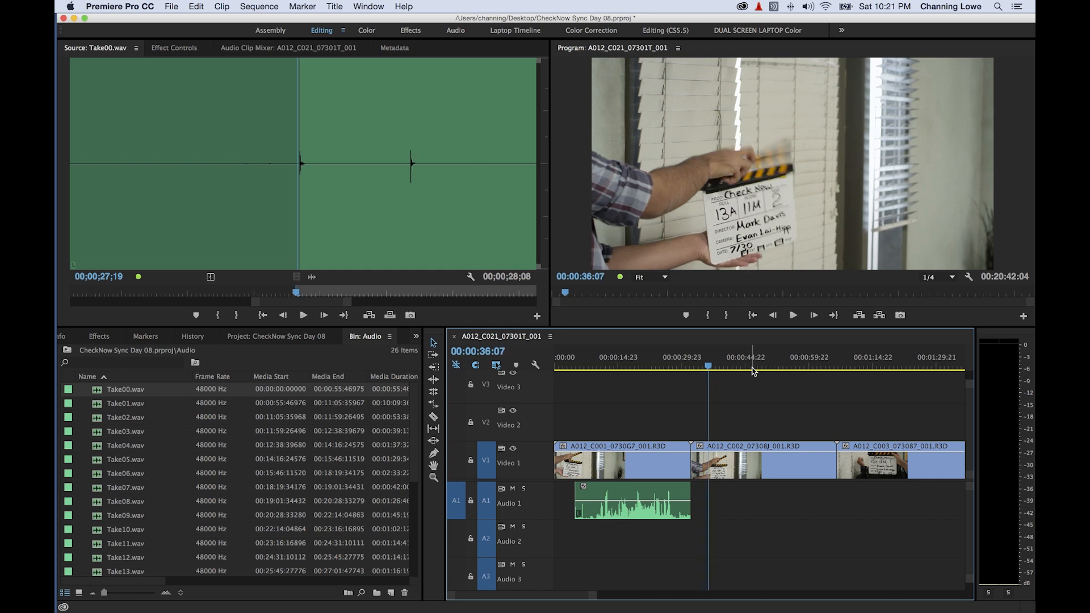
key(i)
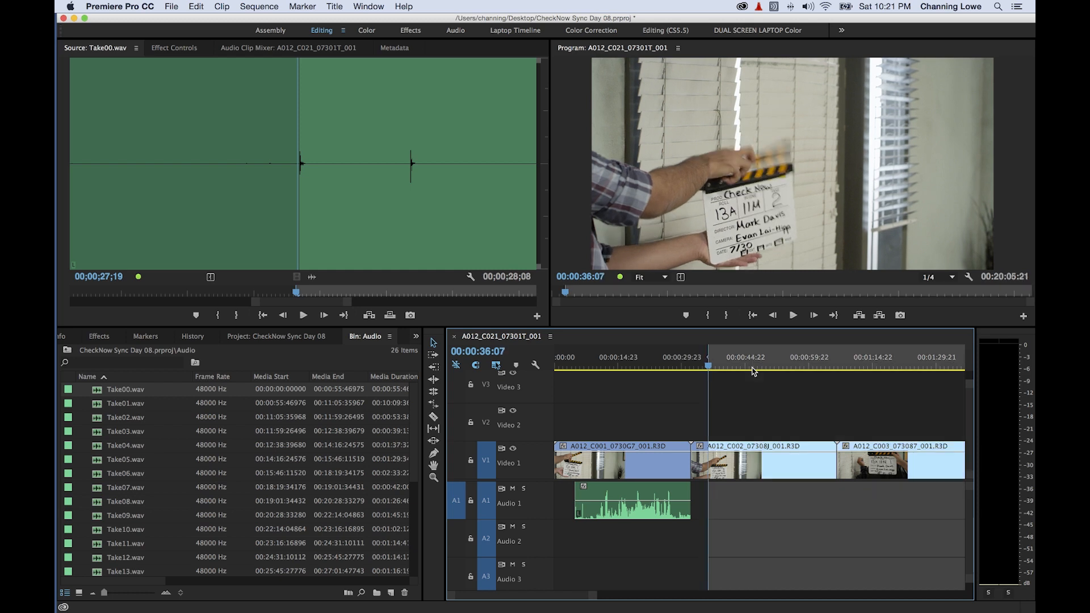
Open Take01.wav in the source monitor and listen to its slate announcement up to about 00;01;18;27
double_click(116, 404)
key(space)
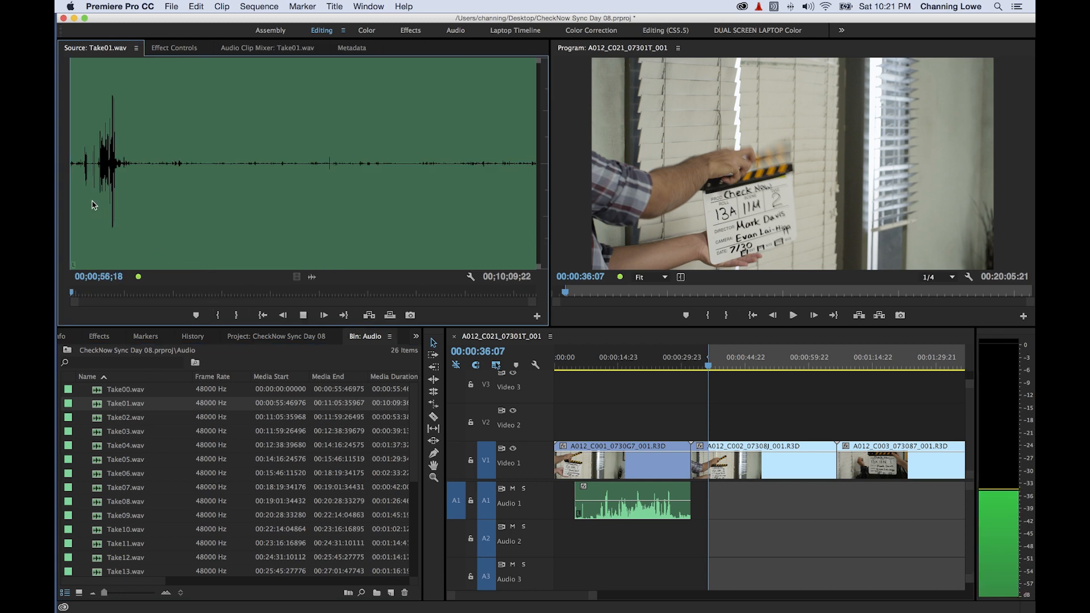
click(197, 161)
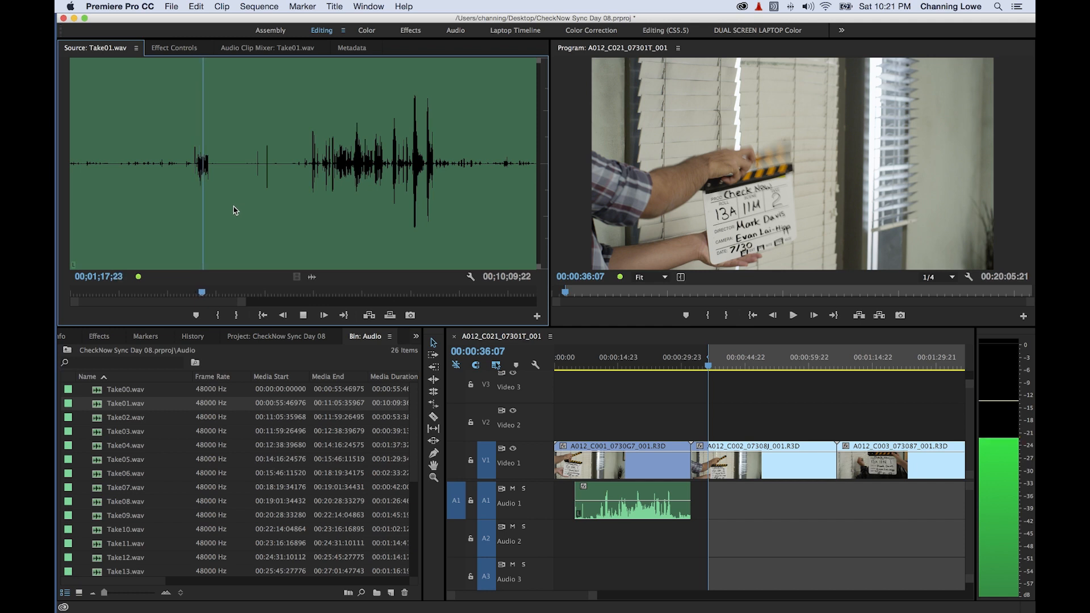
key(space)
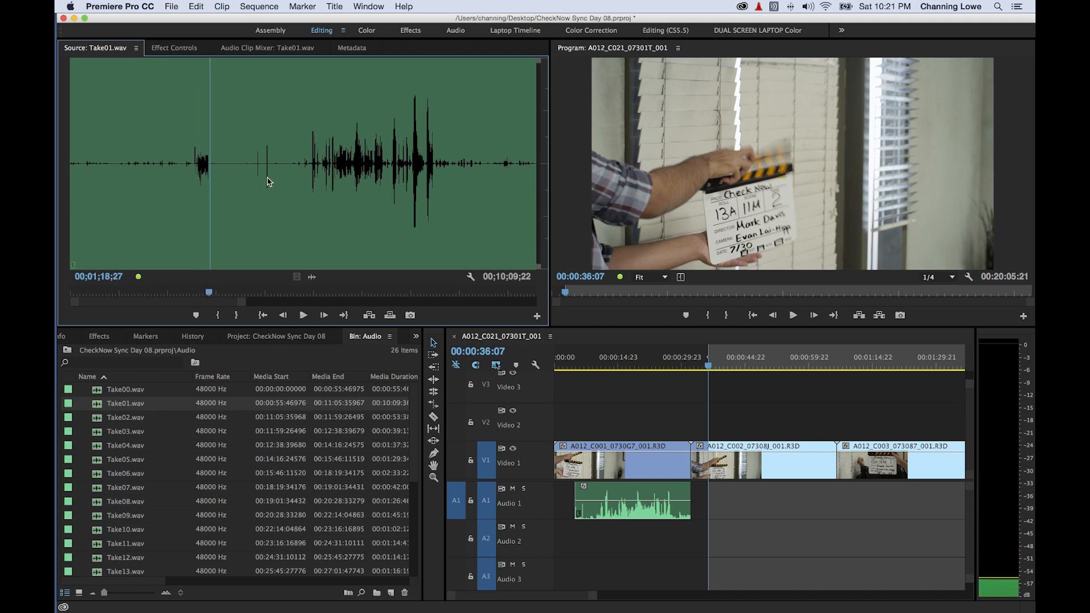
Find the slate clap in the Take01.wav source audio frame by frame and mark the source In point at 00;01;26;19
click(254, 176)
key(space)
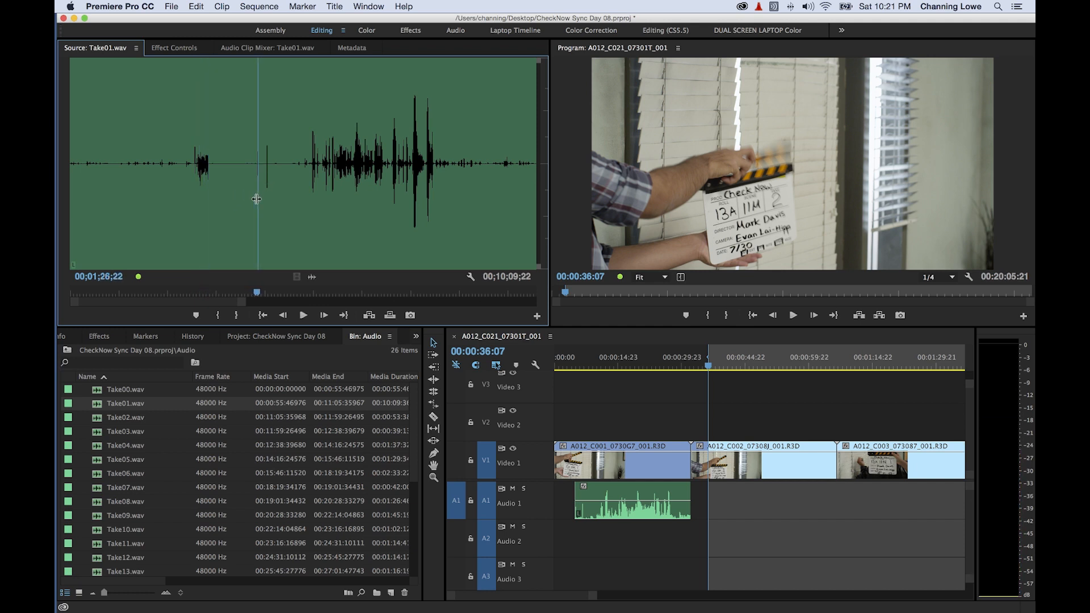
key(Left)
key(Left)
key(Left)
key(Left)
key(Left)
key(Right)
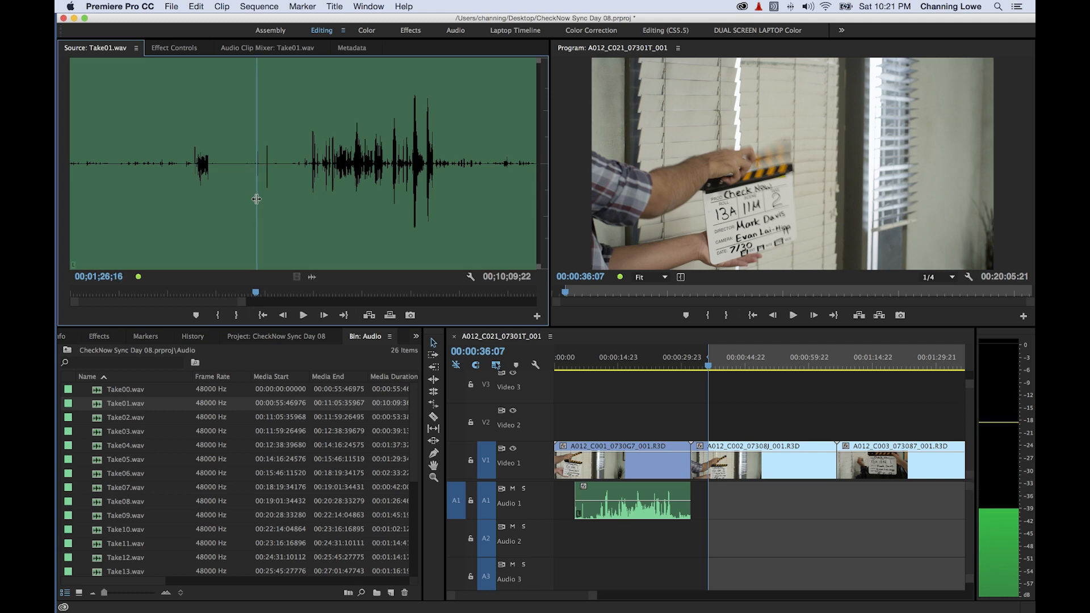
key(Left)
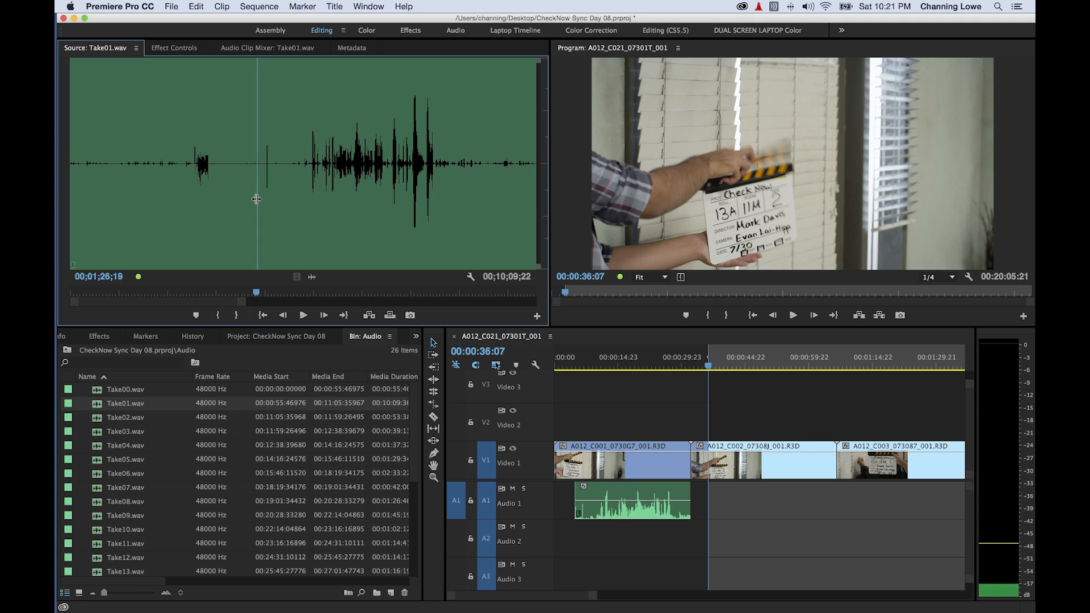
key(Right)
key(Right)
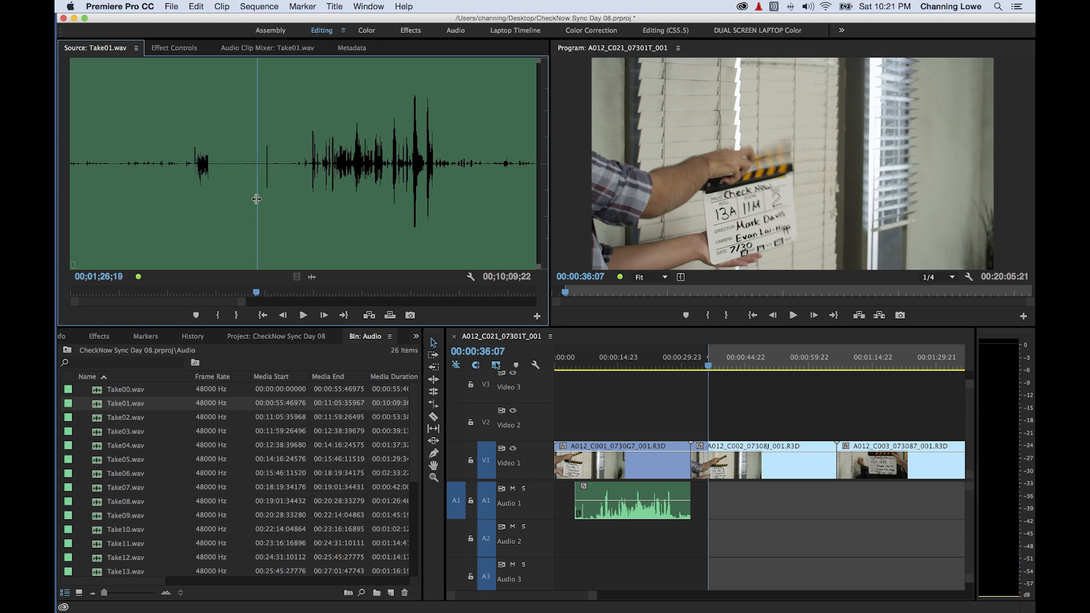
key(i)
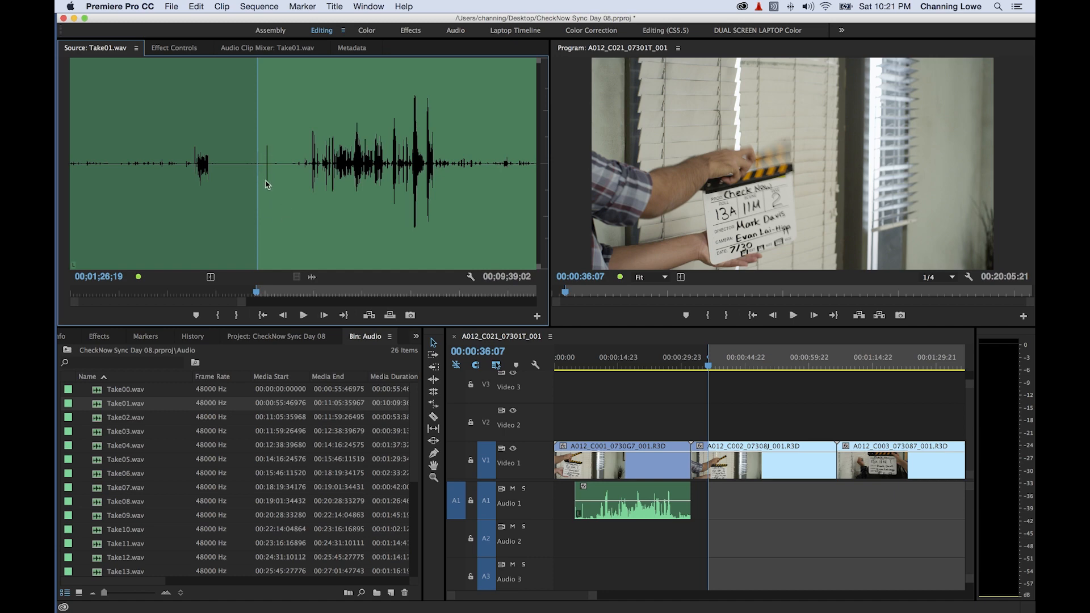
Overwrite the Take01 audio onto A1 at the second clip's clap and trim its end to the end of that video clip
key(period)
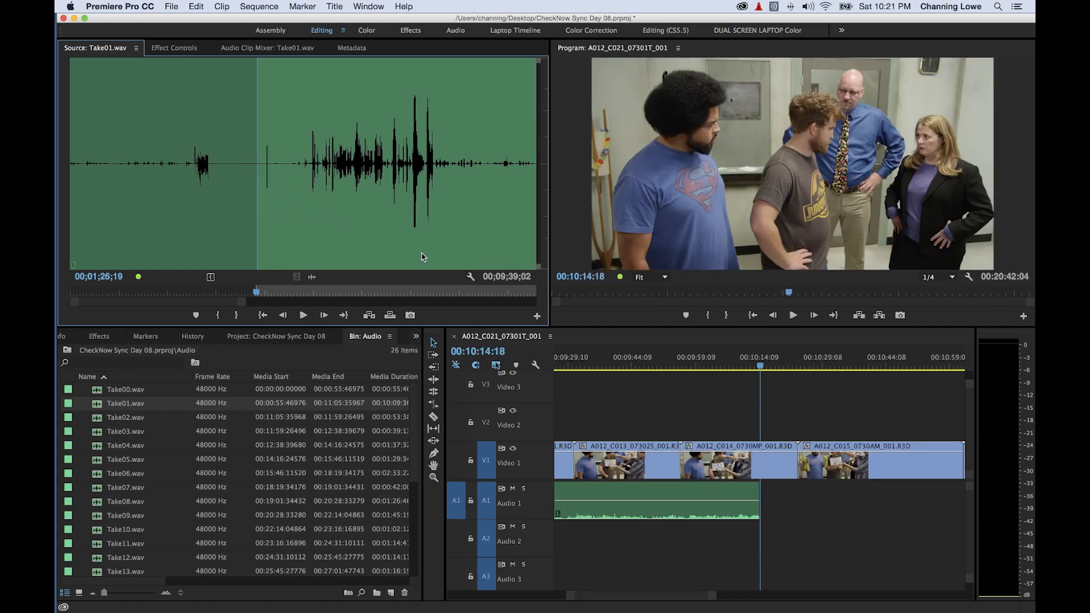
click(669, 362)
key(minus)
key(minus)
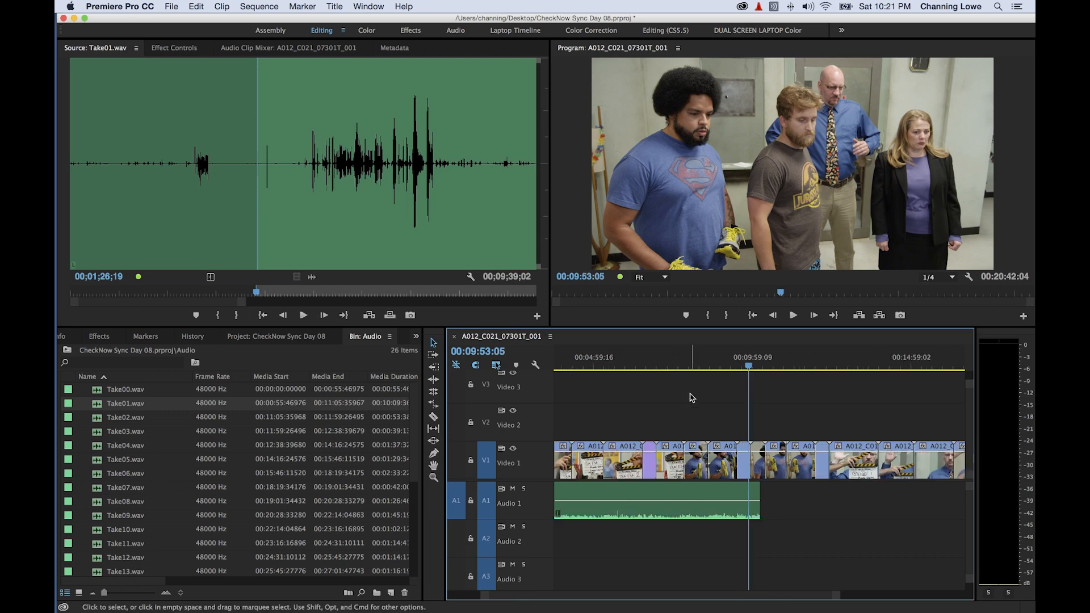
key(minus)
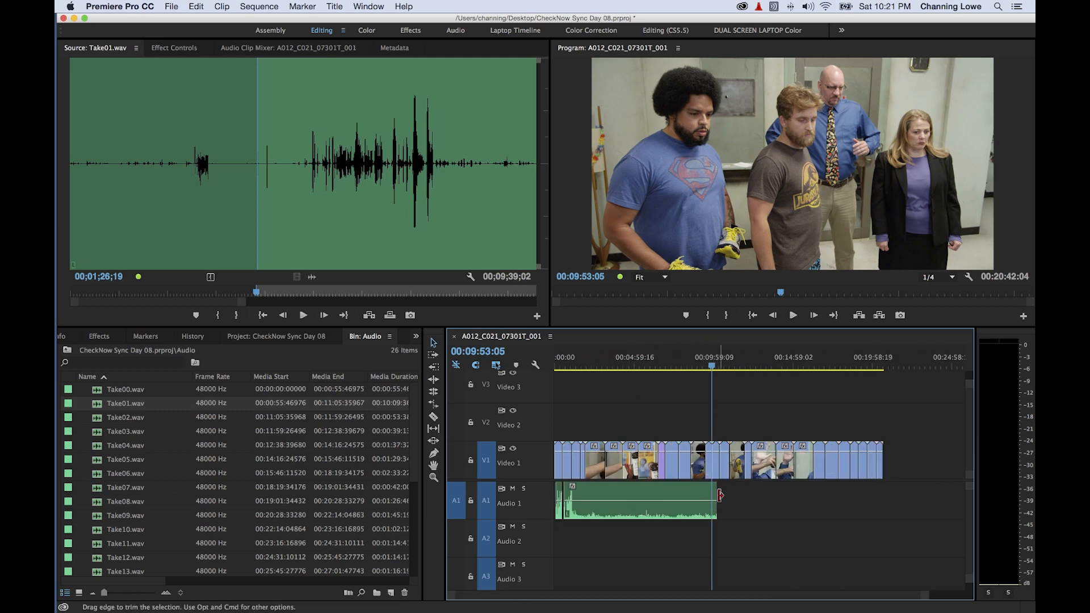
drag(716, 491, 571, 488)
Play back parts of the second clip between 00:00:52:21 and 00:01:01:01 to check its audio sync
click(569, 369)
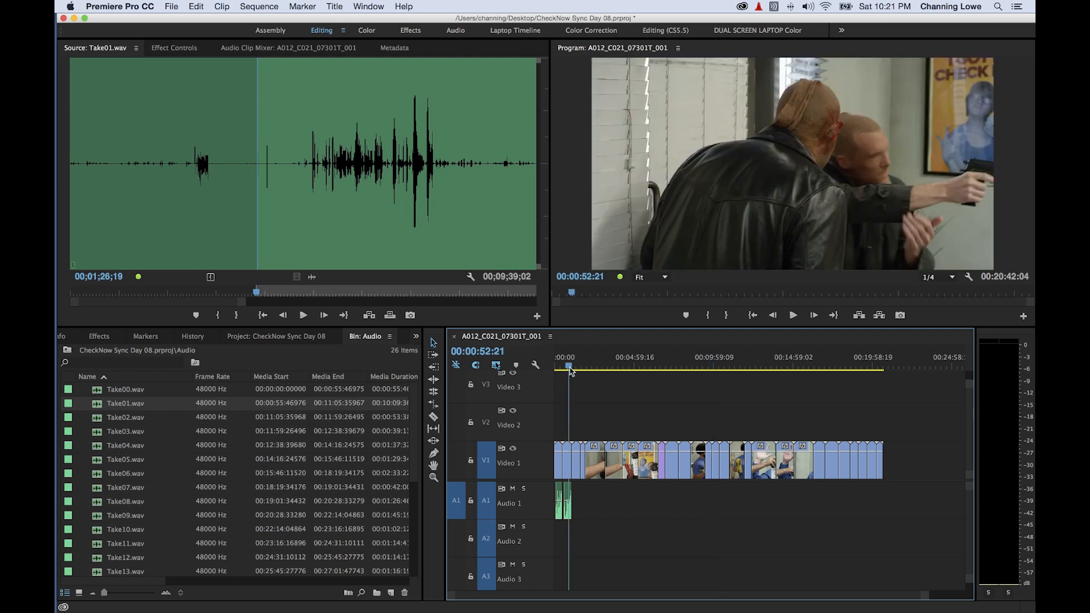
key(equal)
key(equal)
key(equal)
key(equal)
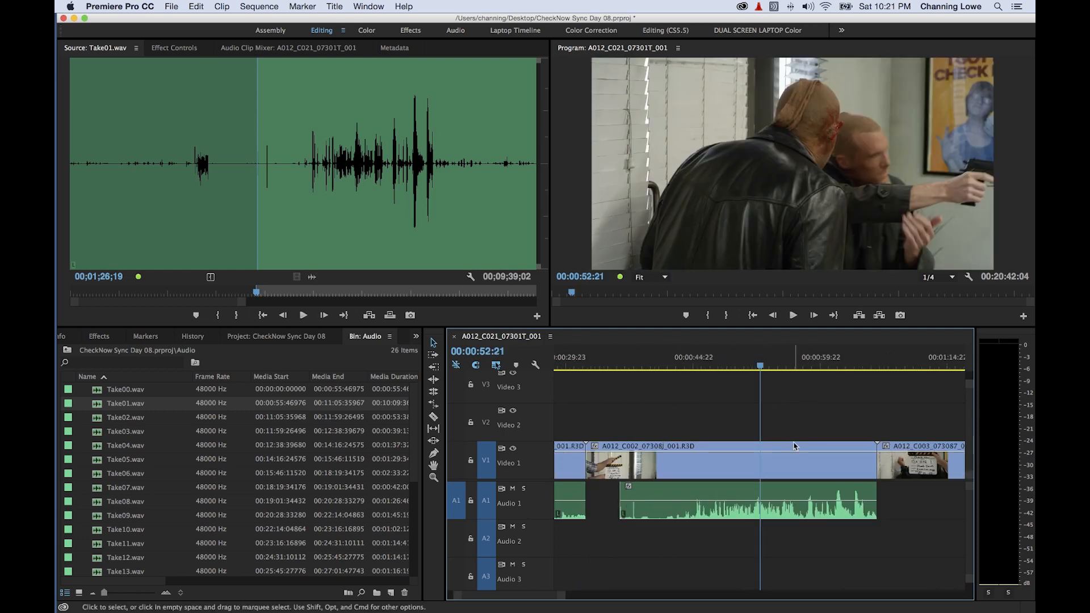
key(space)
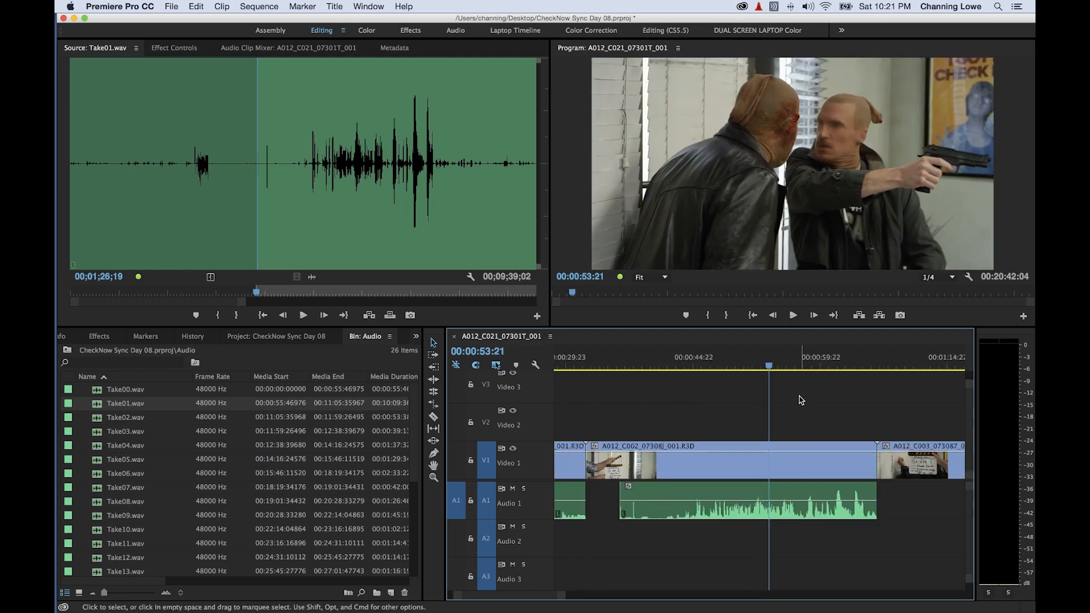
click(808, 366)
key(space)
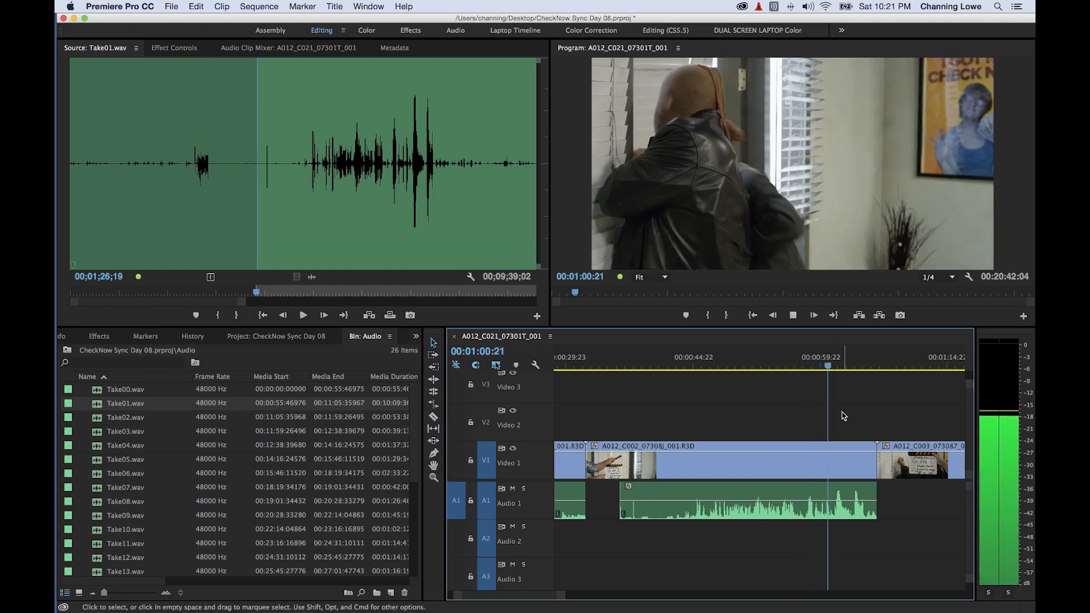
key(space)
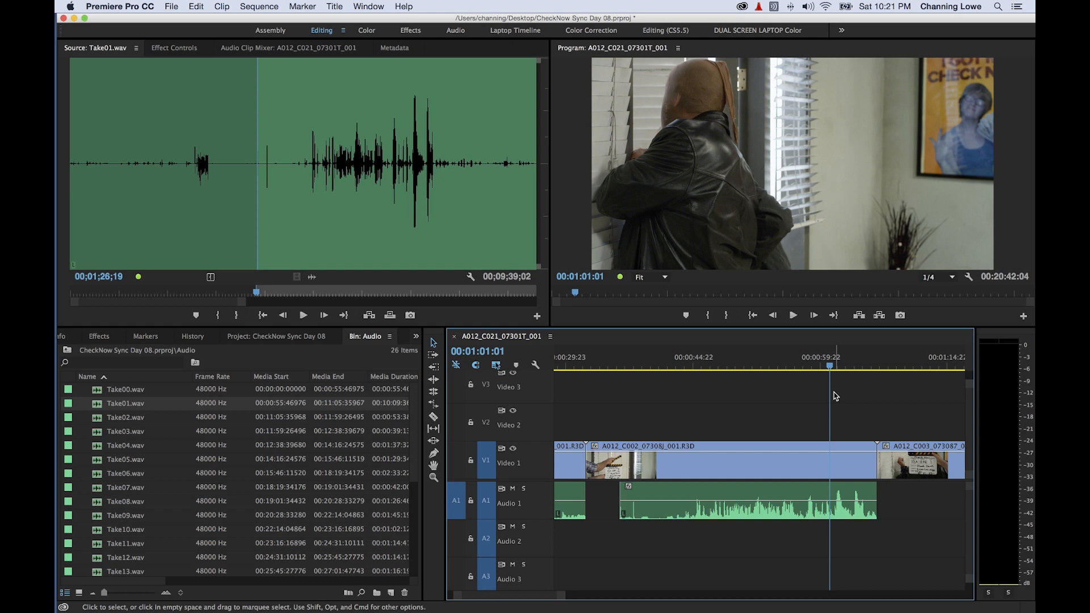
Find the slate clap on the third clip, scene 11N take 1, and mark the sequence In point there at 00:01:18:19
key(Down)
key(space)
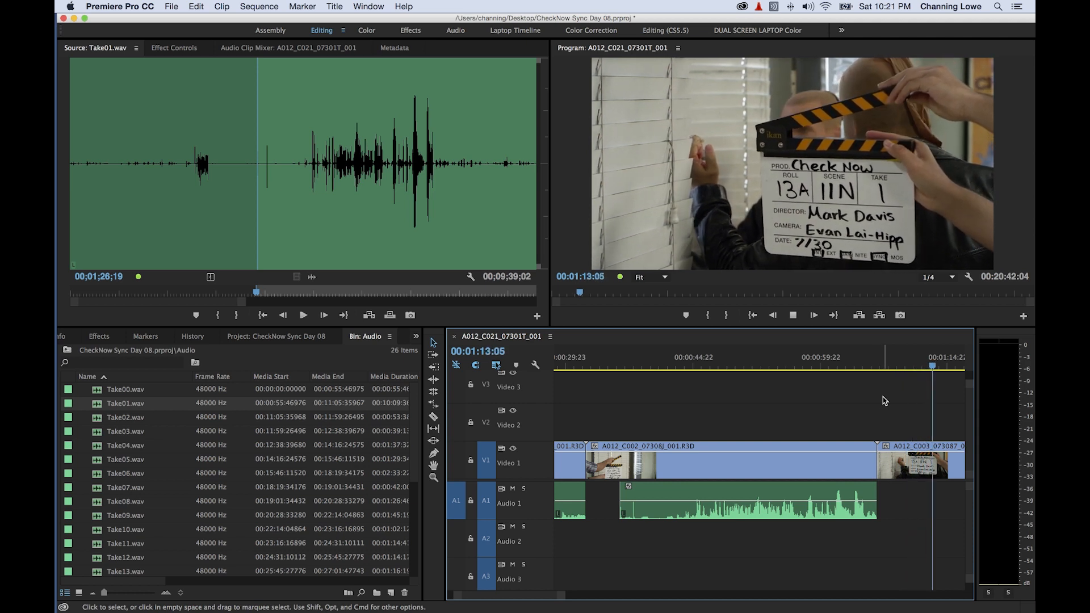
key(j)
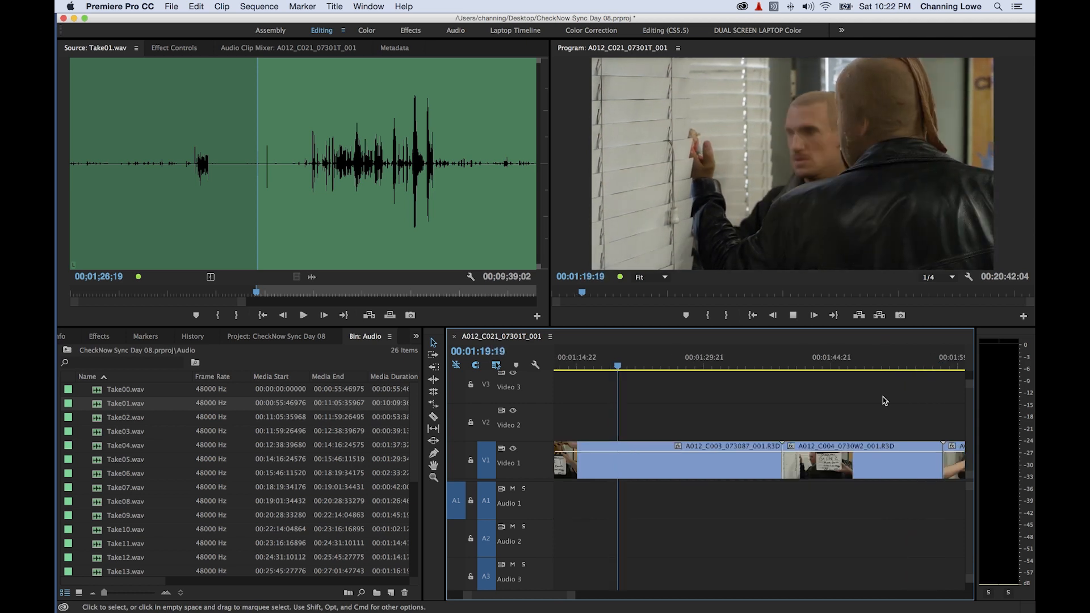
key(k)
key(Left)
key(Left)
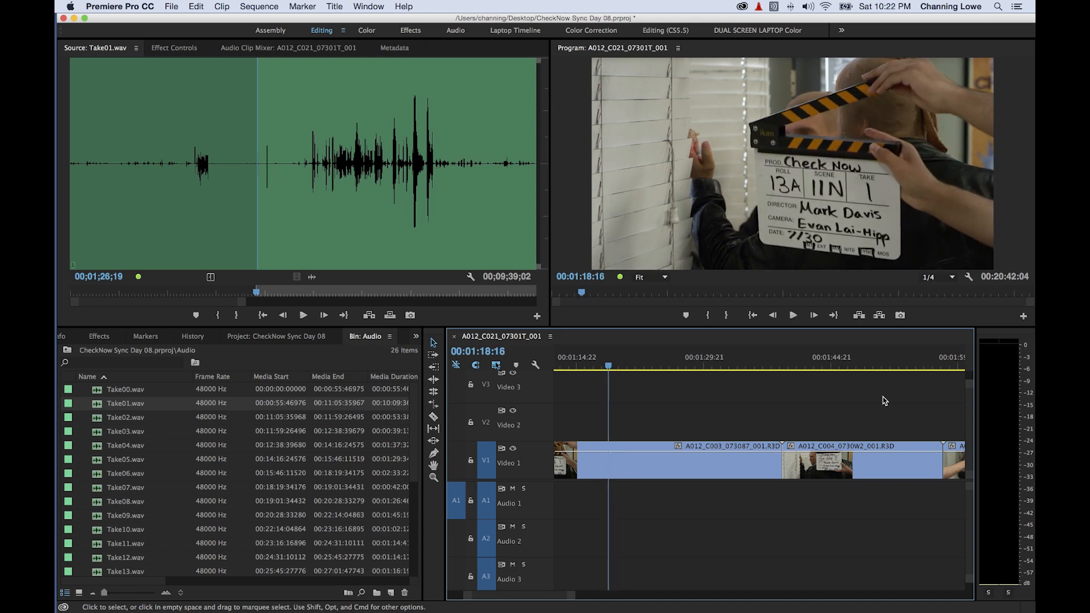
key(Right)
key(Right)
key(Right)
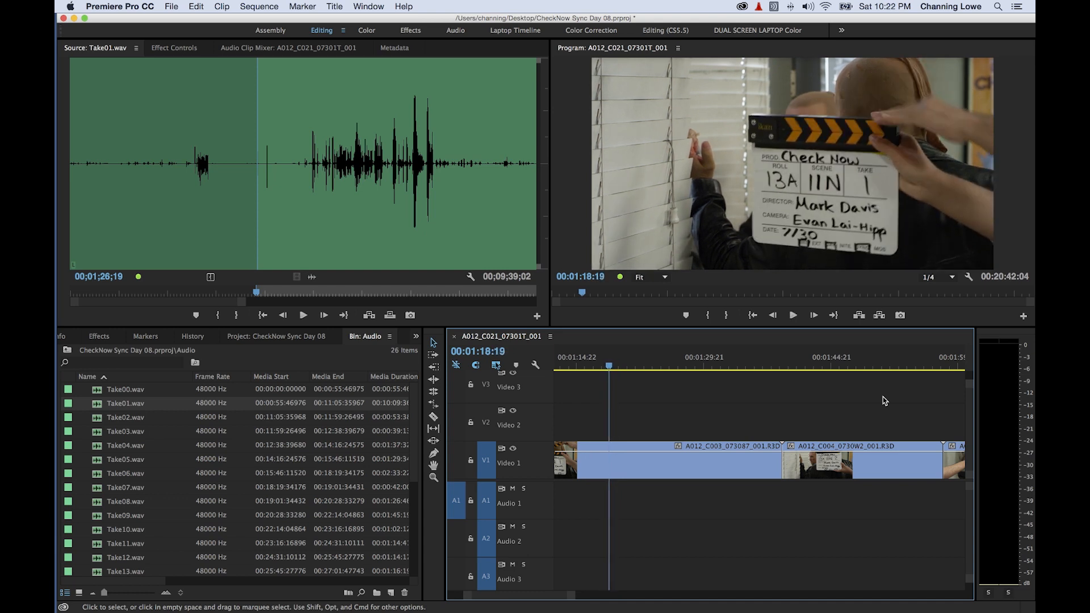
key(i)
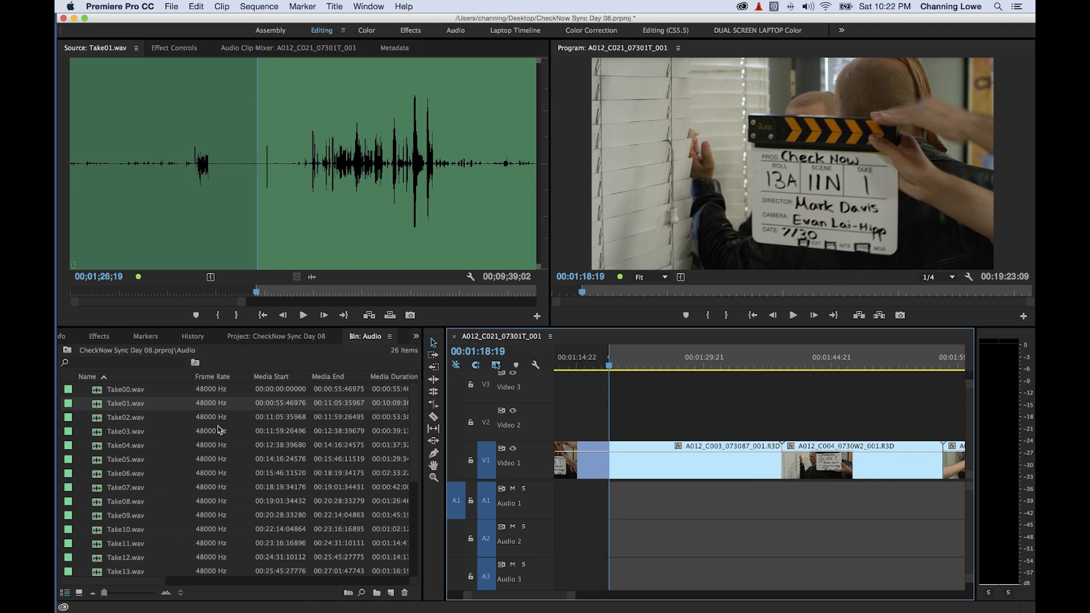
Open Take02.wav in the source monitor and listen to its slate announcement up to about 00;11;30;04
double_click(116, 420)
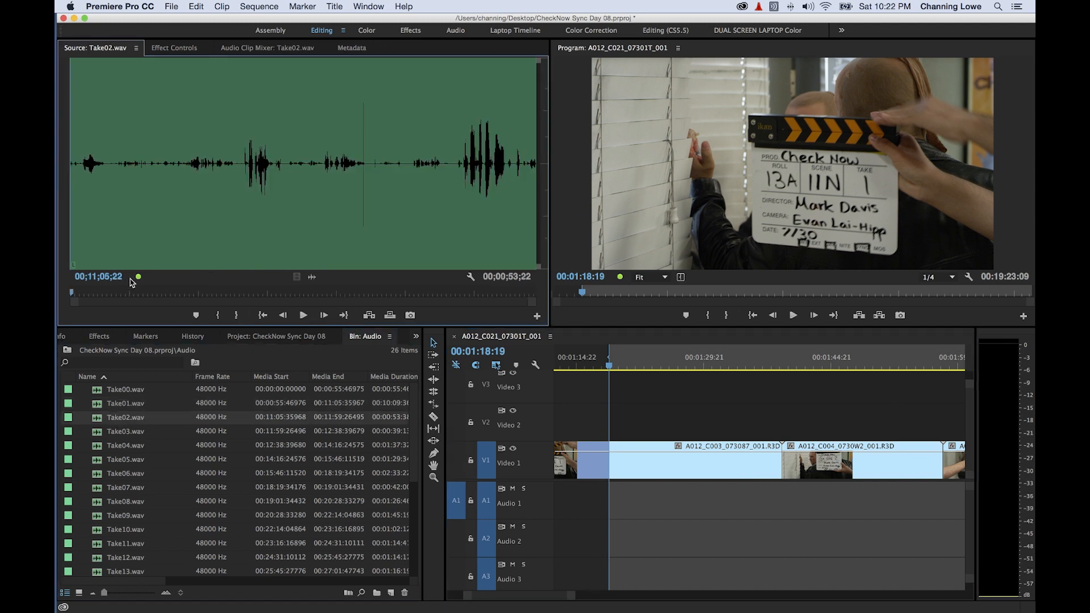
drag(88, 181, 249, 187)
key(space)
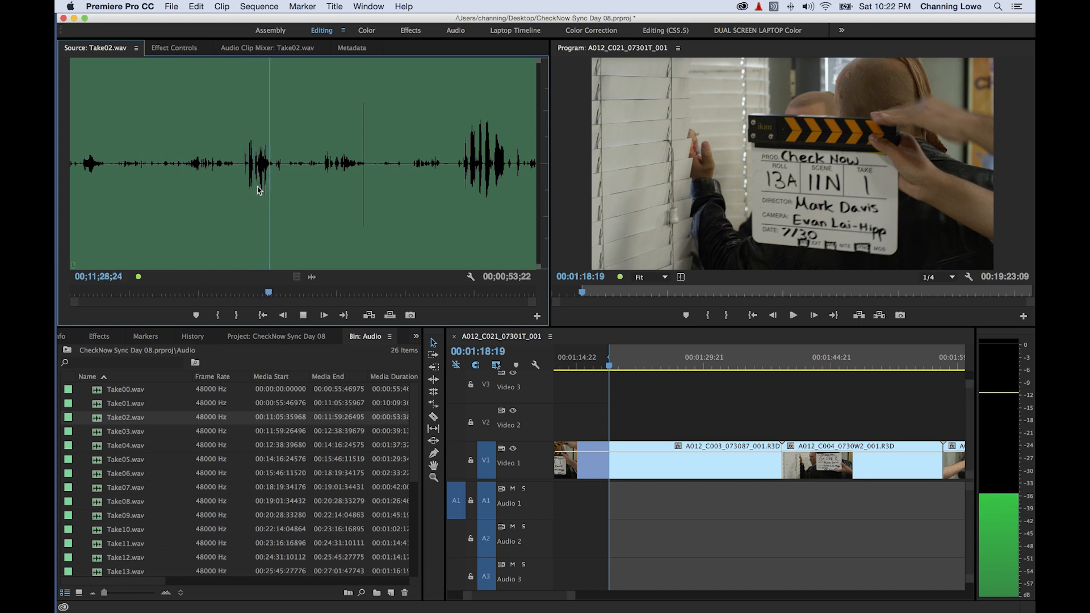
key(space)
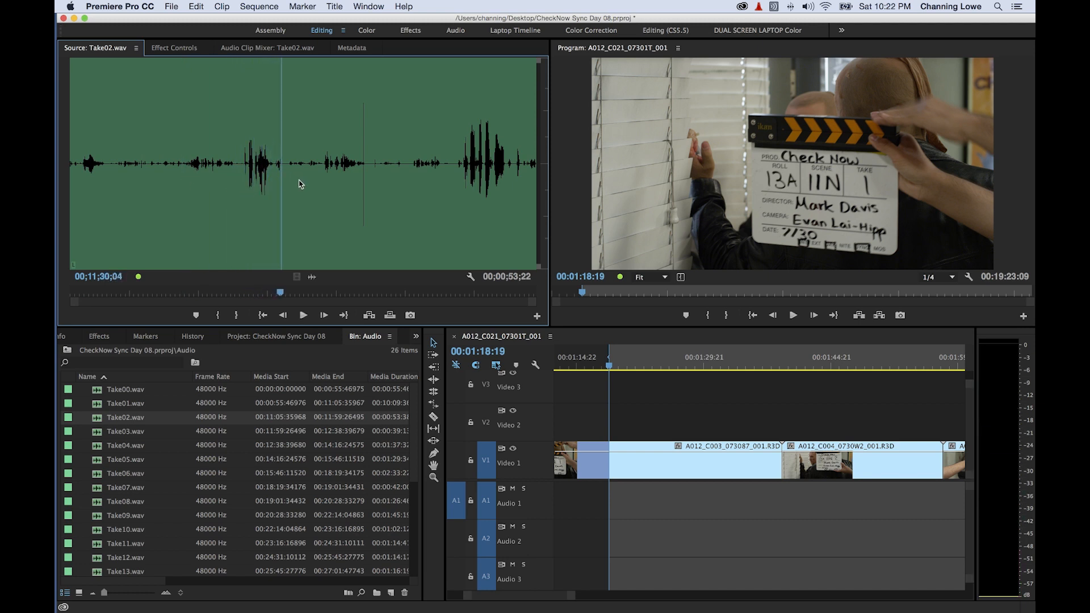
Mark the Take02 source In point on its clap at 00;11;39;17 and overwrite the audio onto A1 at the third clip's clap
click(307, 186)
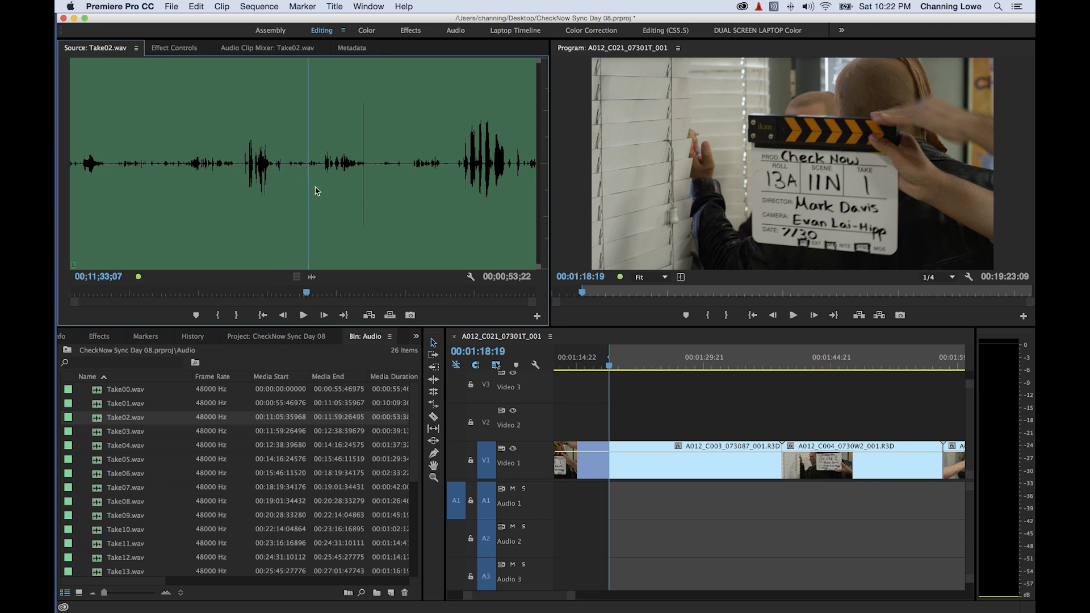
drag(335, 191, 362, 193)
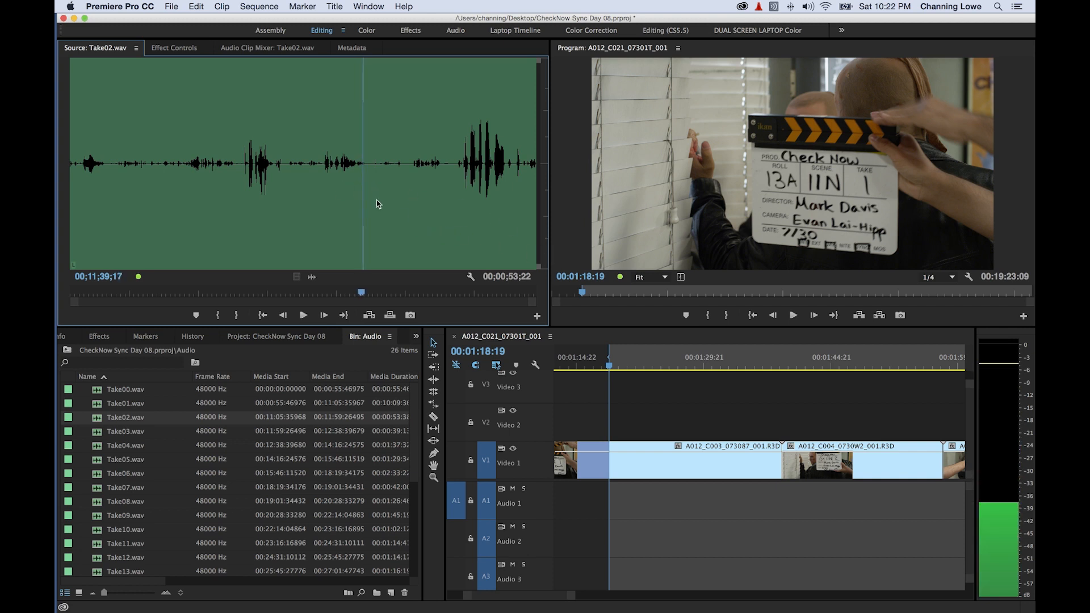
key(i)
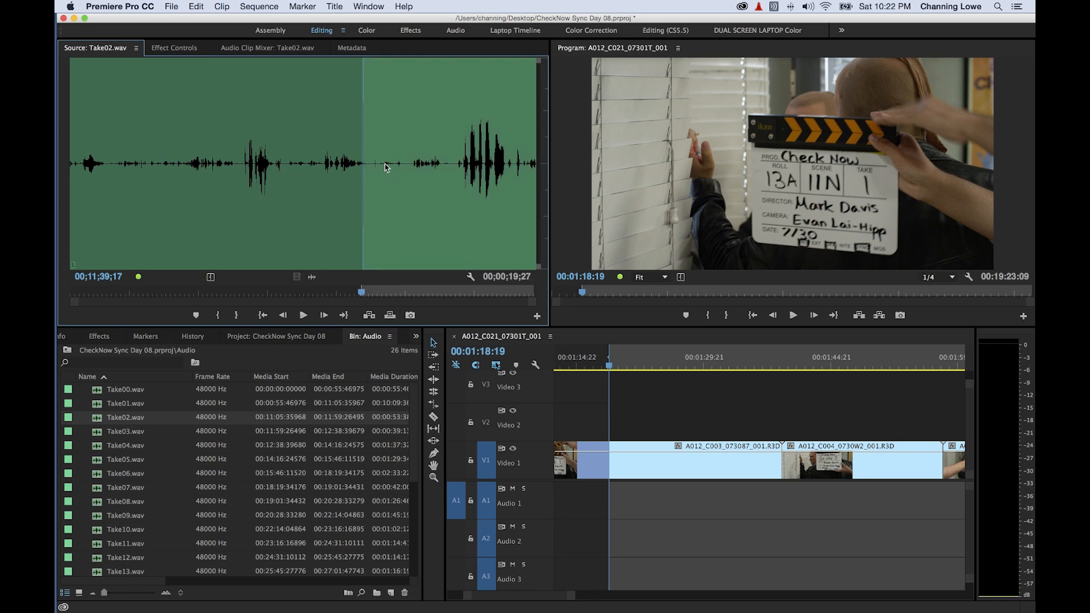
key(period)
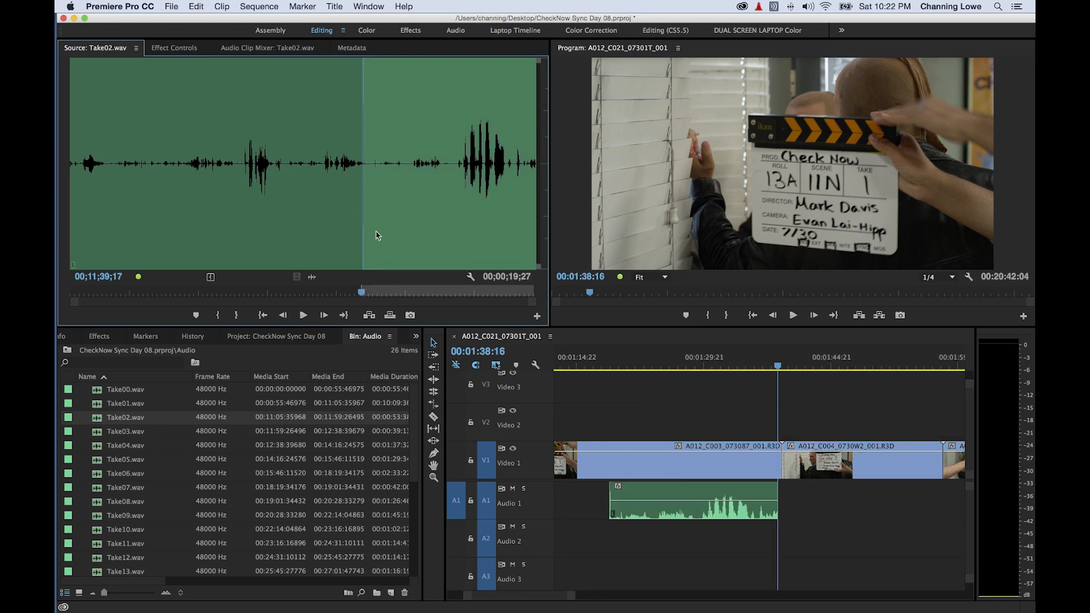
click(642, 357)
key(Down)
key(backslash)
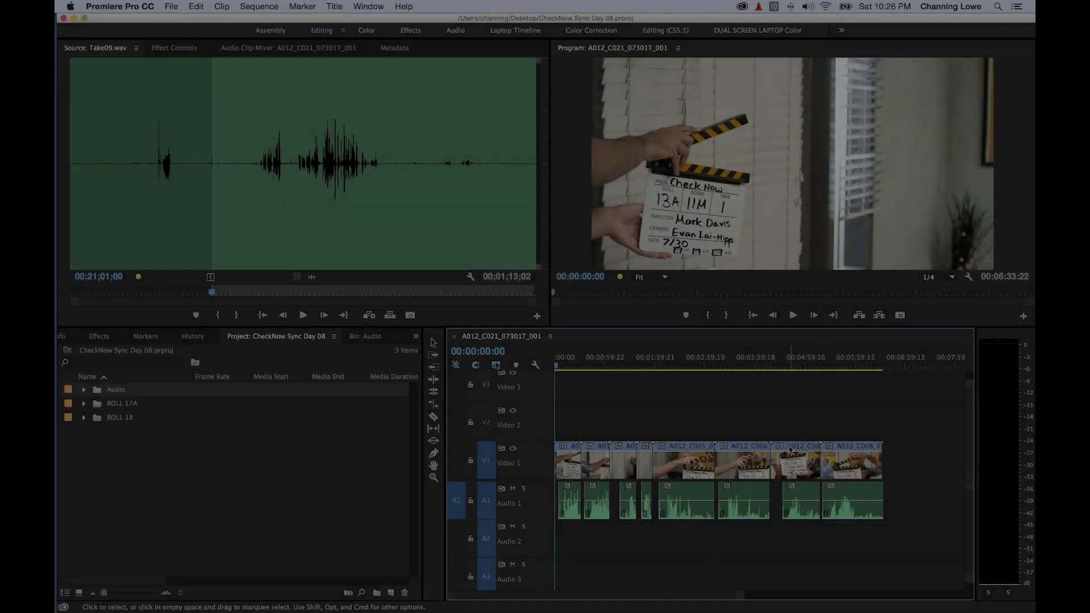
Cut the first video clip where its audio starts, at 00:00:04:22, and ripple delete the piece before the cut
scroll(886, 453, right, 2)
scroll(785, 458, left, 2)
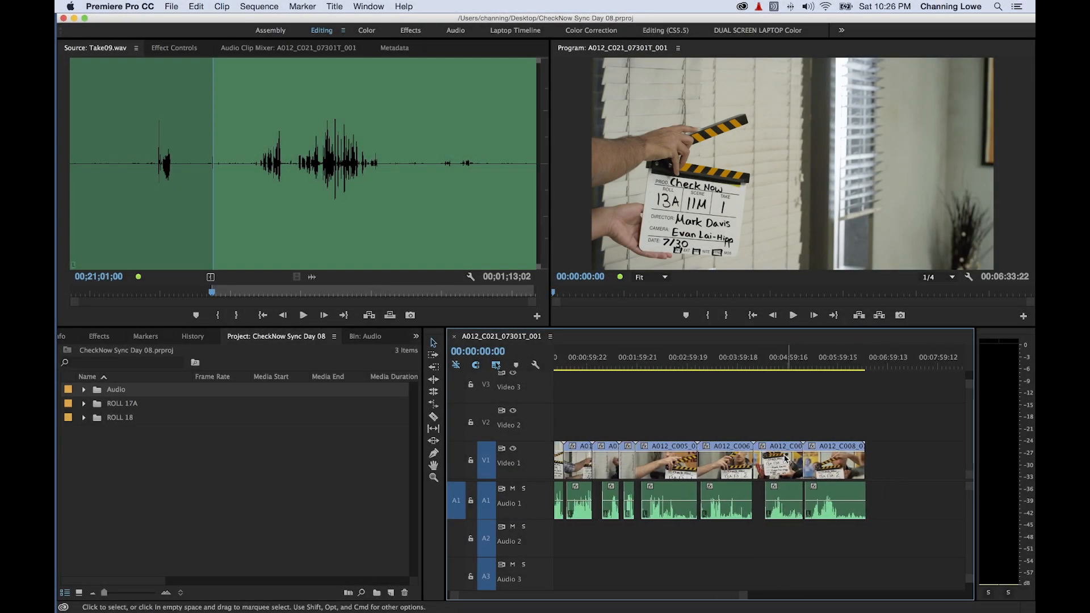
scroll(766, 465, left, 1)
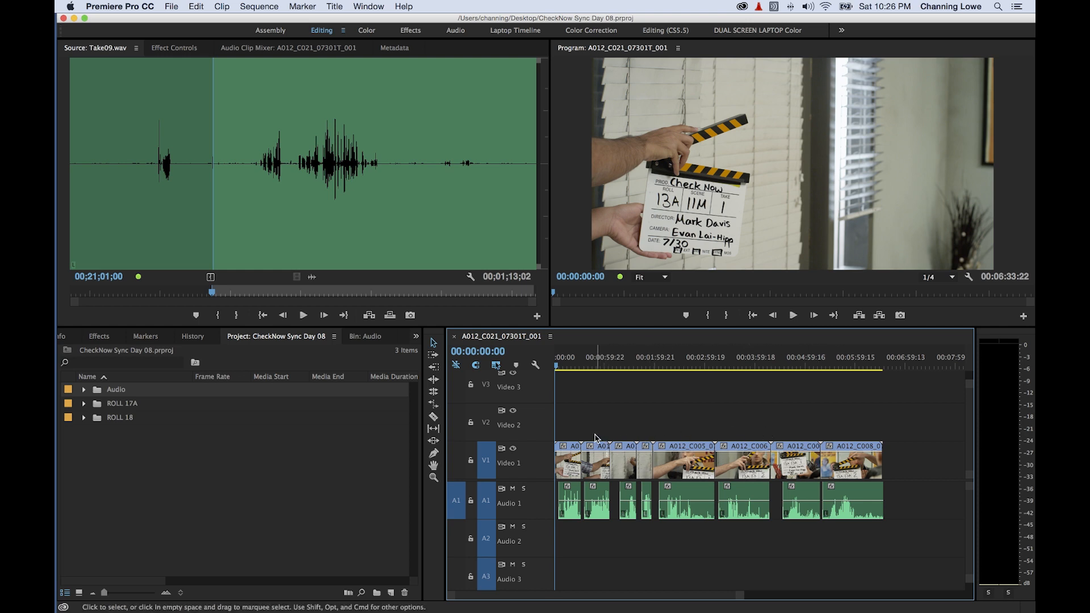
key(=)
key(=)
key(=)
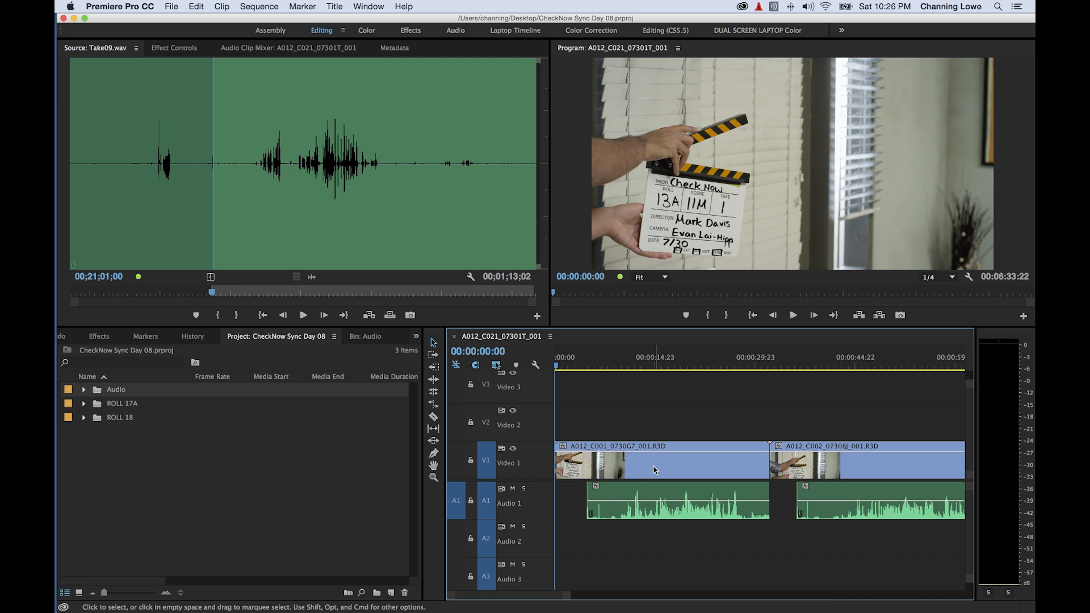
mouse_move(656, 470)
key(Down)
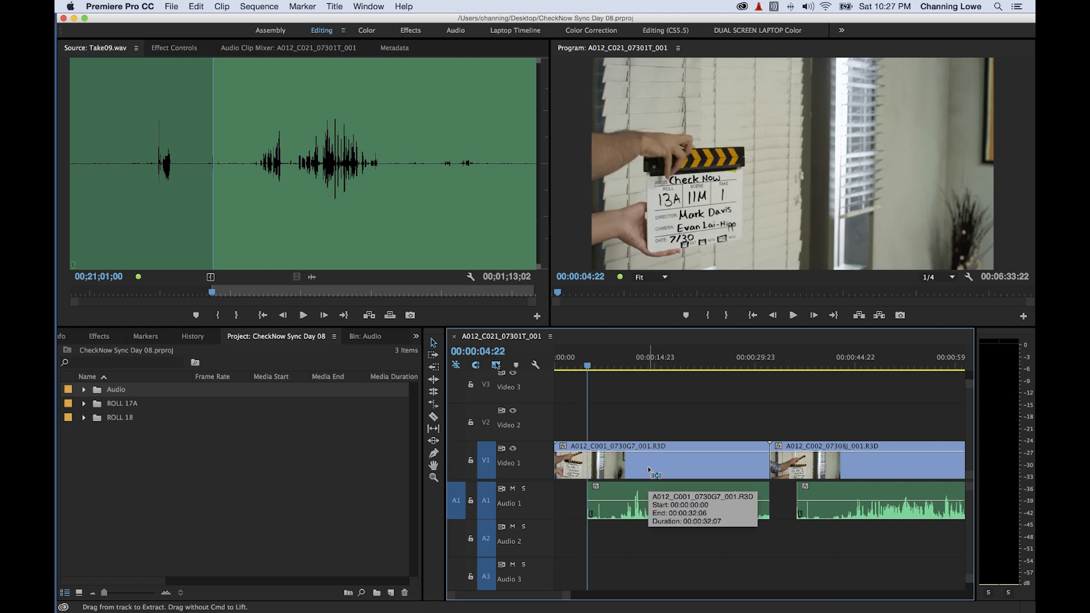
key(super+k)
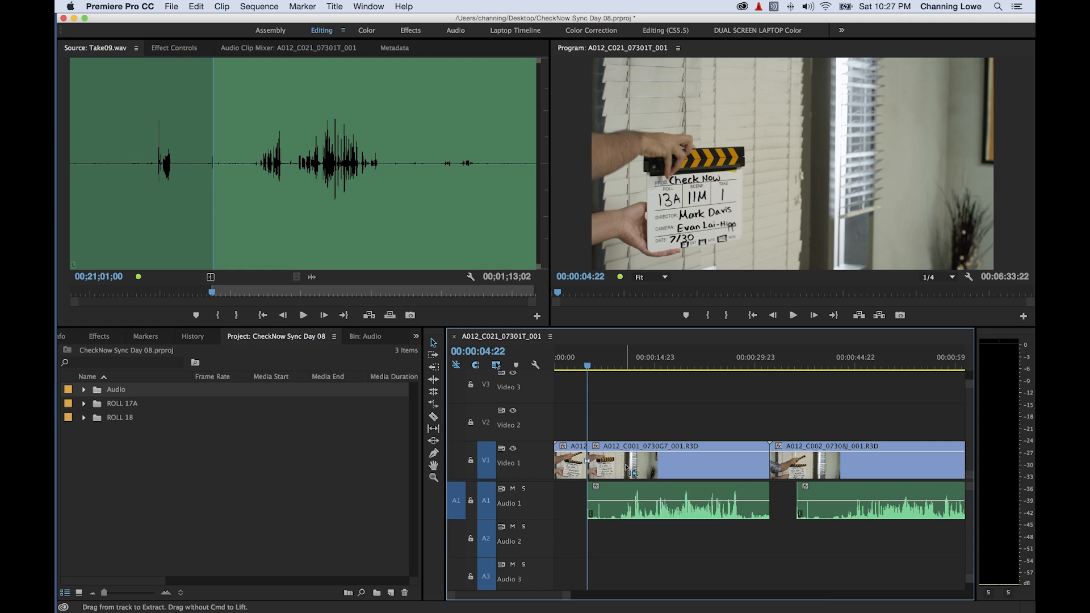
key(Home)
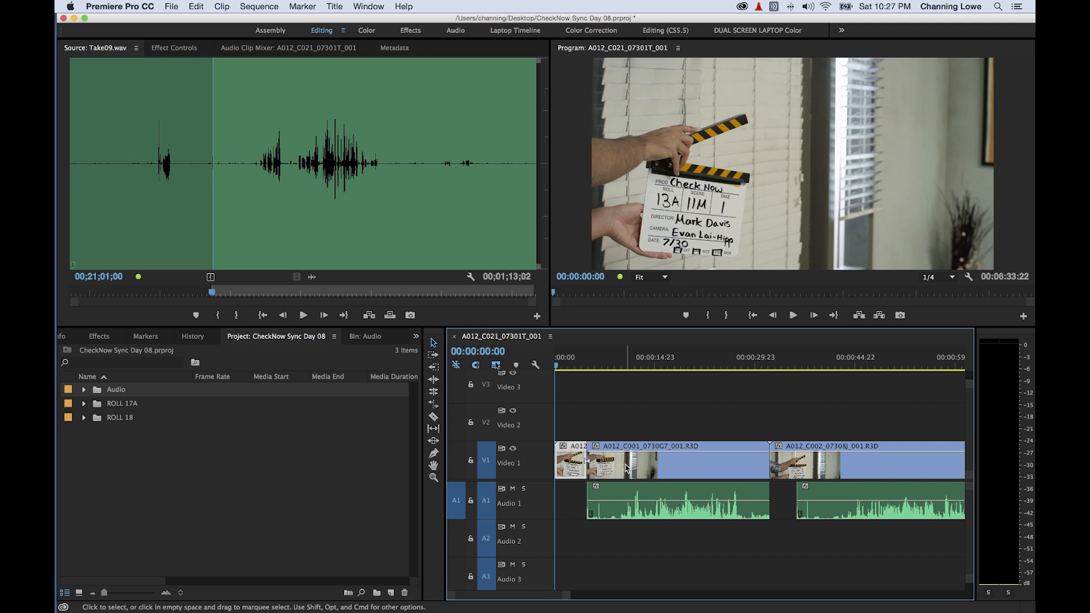
key(shift+Delete)
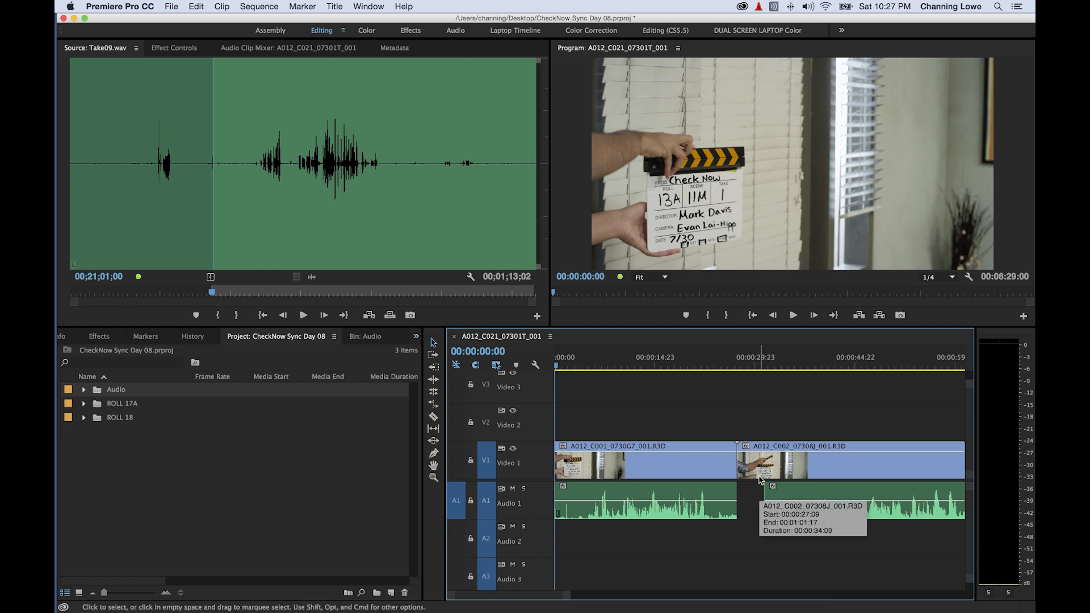
Cut the second video clip where its audio starts, at 00:00:31:09, and ripple delete the piece before the cut
key(=)
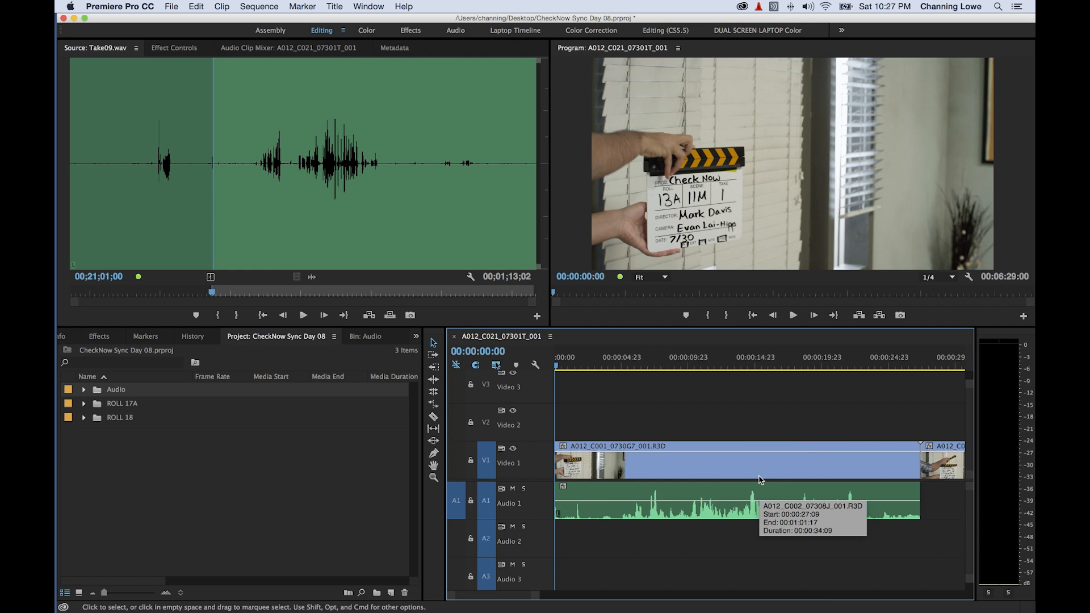
key(Down)
key(Down)
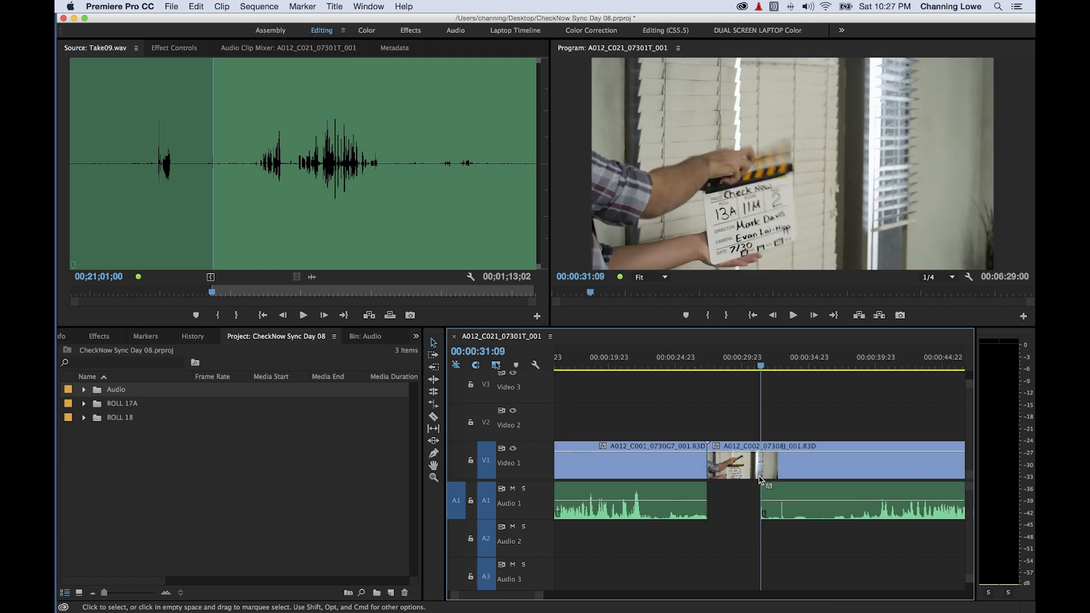
key(super+k)
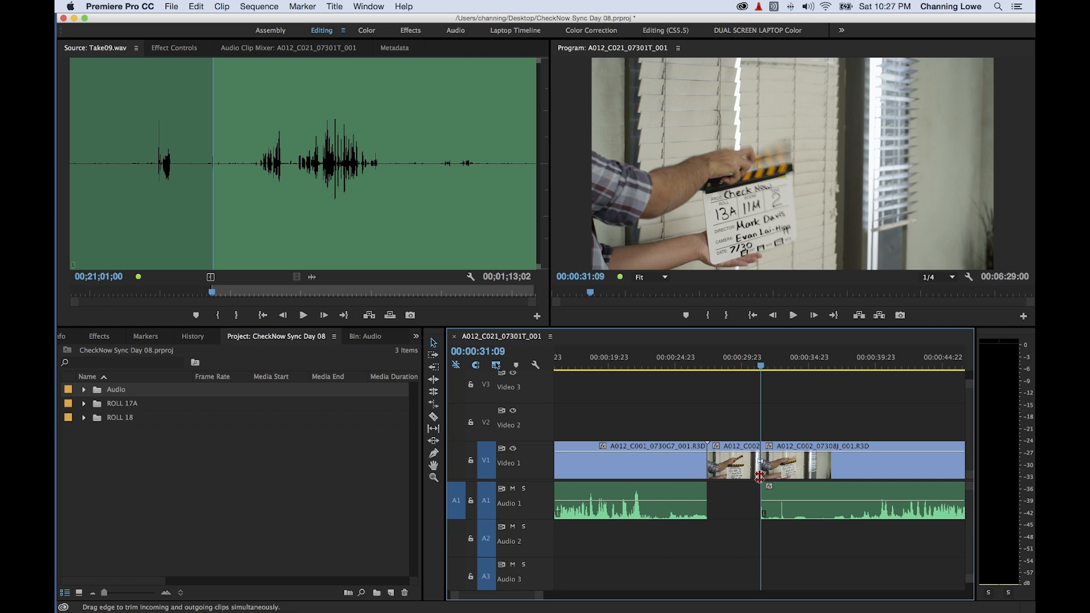
key(Up)
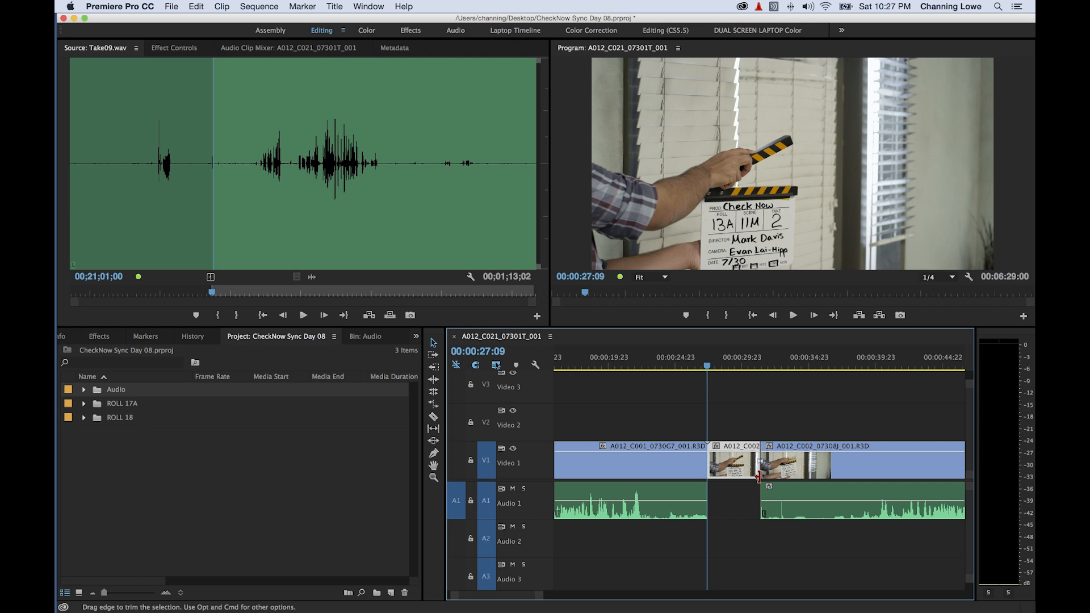
key(shift+Delete)
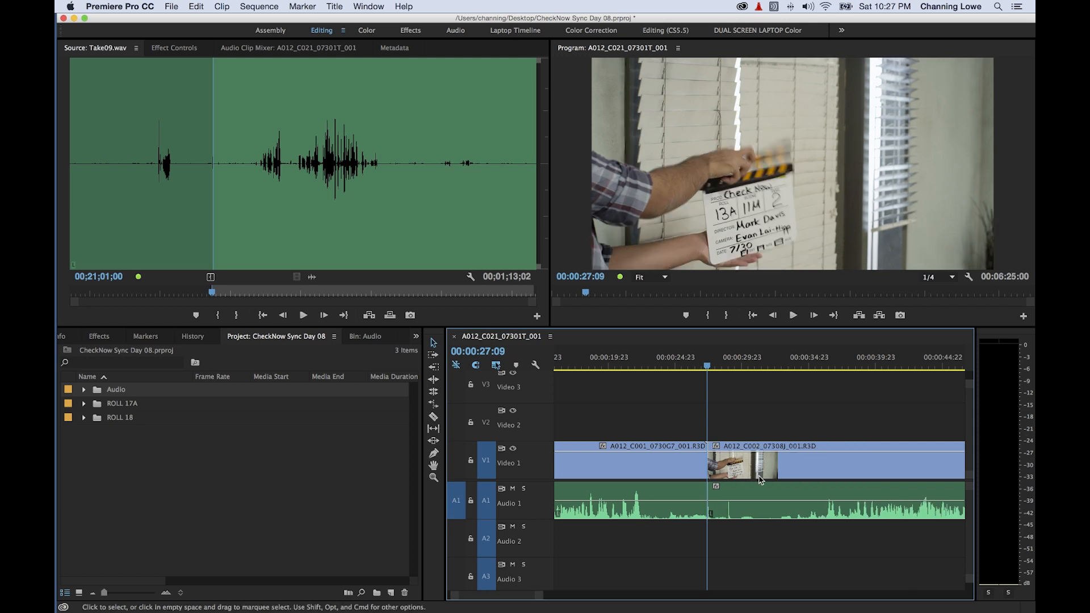
Ripple trim the start of the third video clip, scene 11N take 1, to where its audio begins
key(minus)
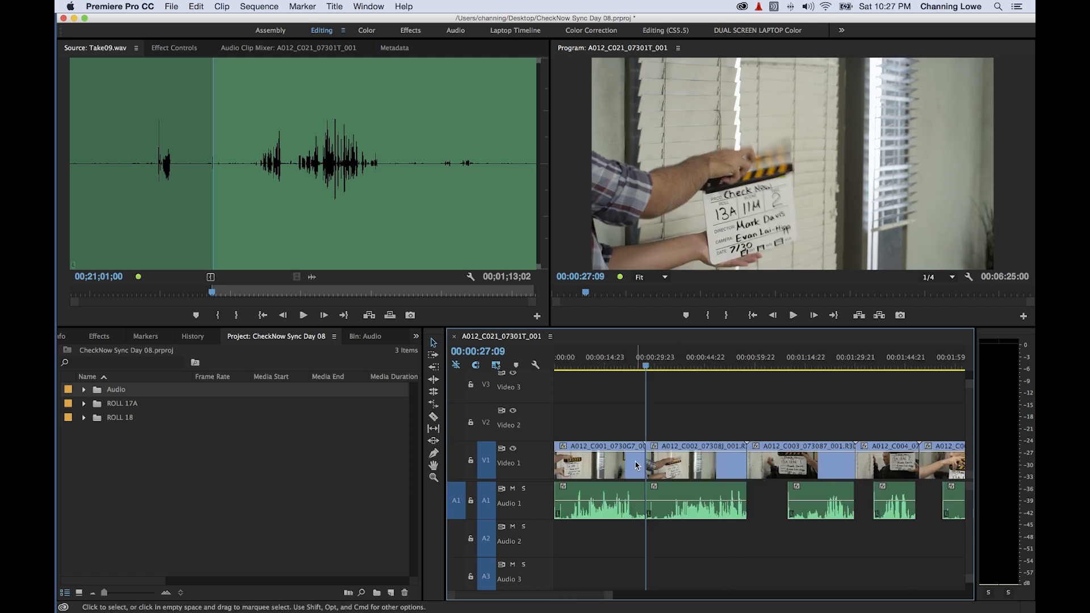
key(equal)
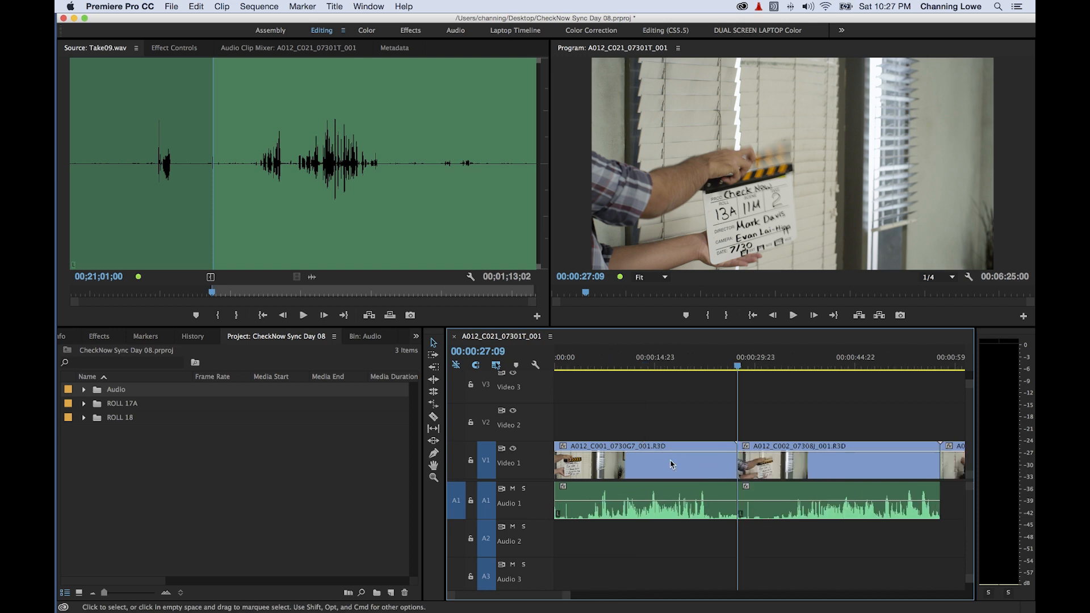
key(Down)
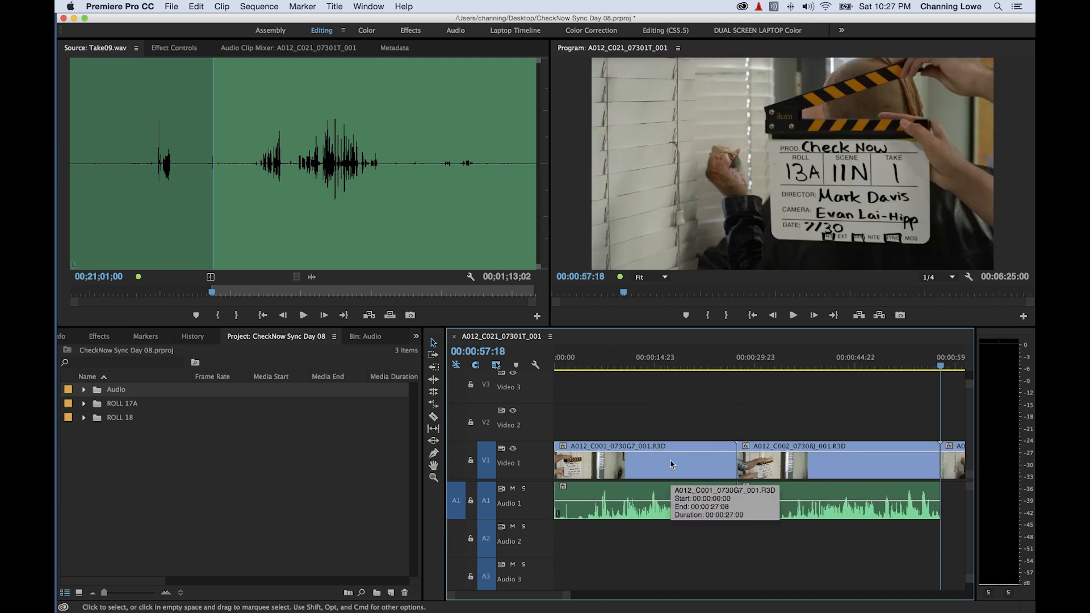
key(equal)
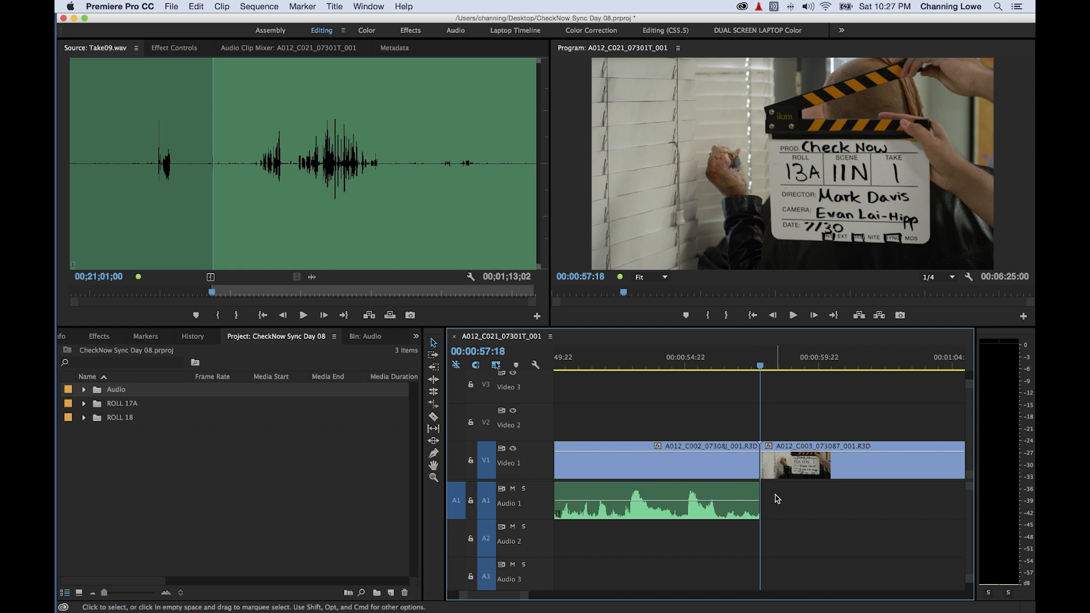
key(minus)
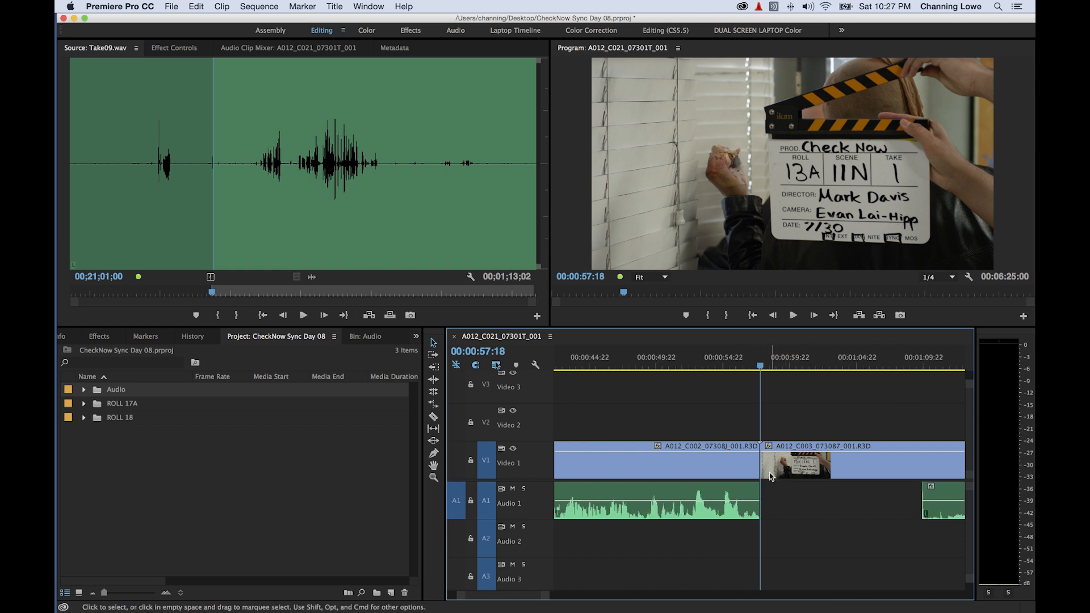
key(b)
drag(762, 467, 926, 472)
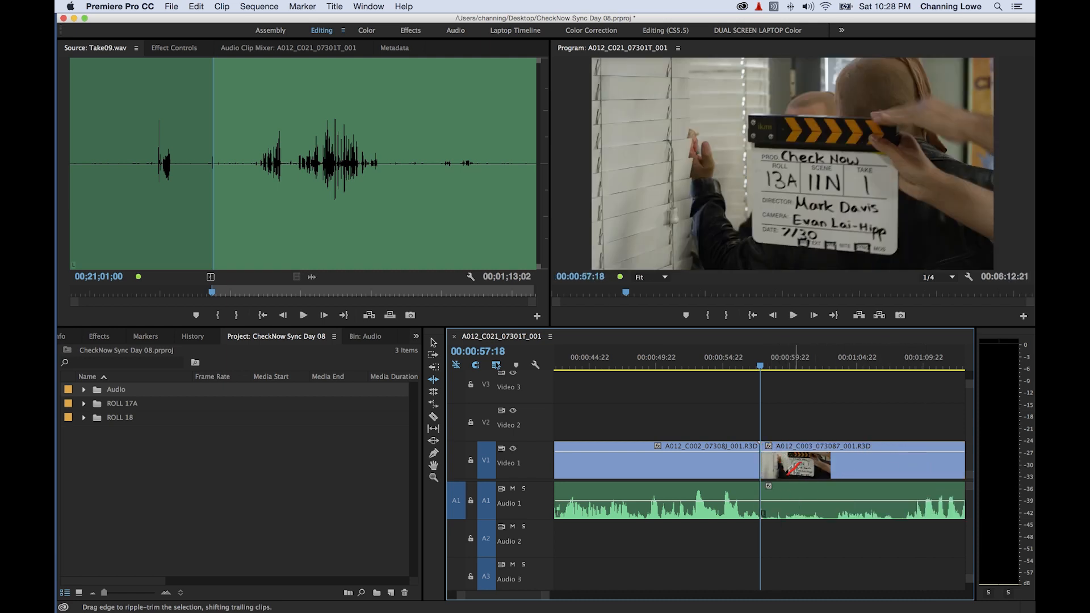
Cut the third video clip where its audio ends, at 00:01:17:15, and ripple delete the leftover piece after the cut
key(minus)
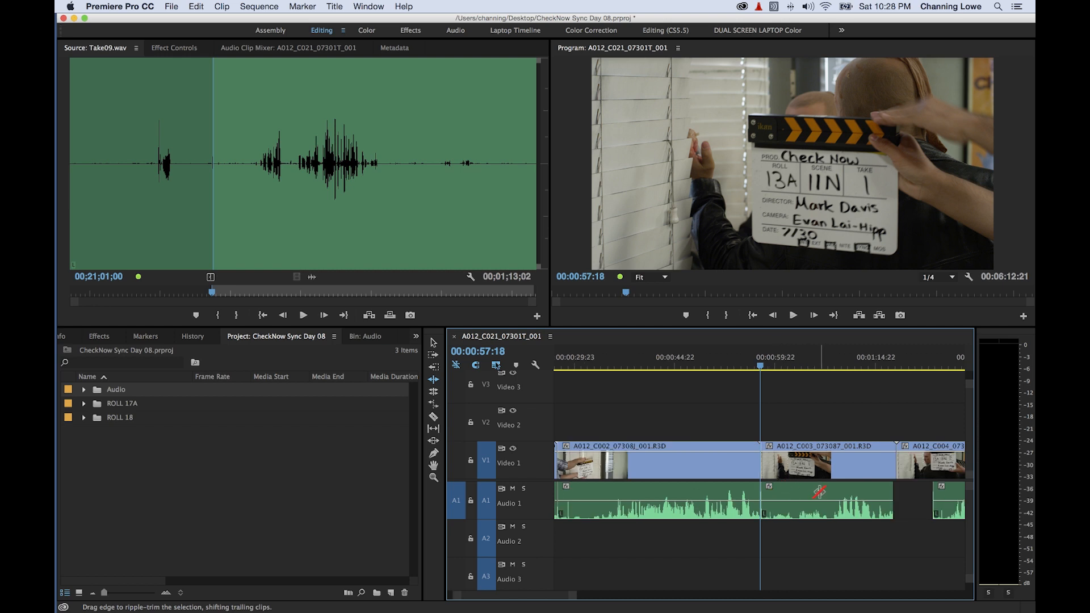
key(Down)
key(equal)
key(equal)
key(equal)
key(equal)
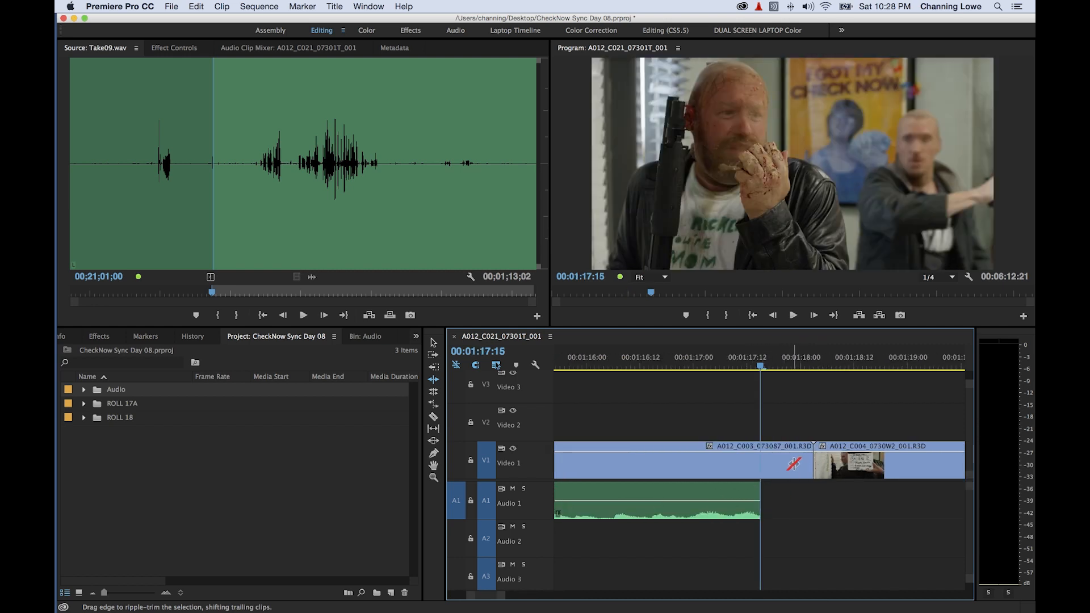
key(super+k)
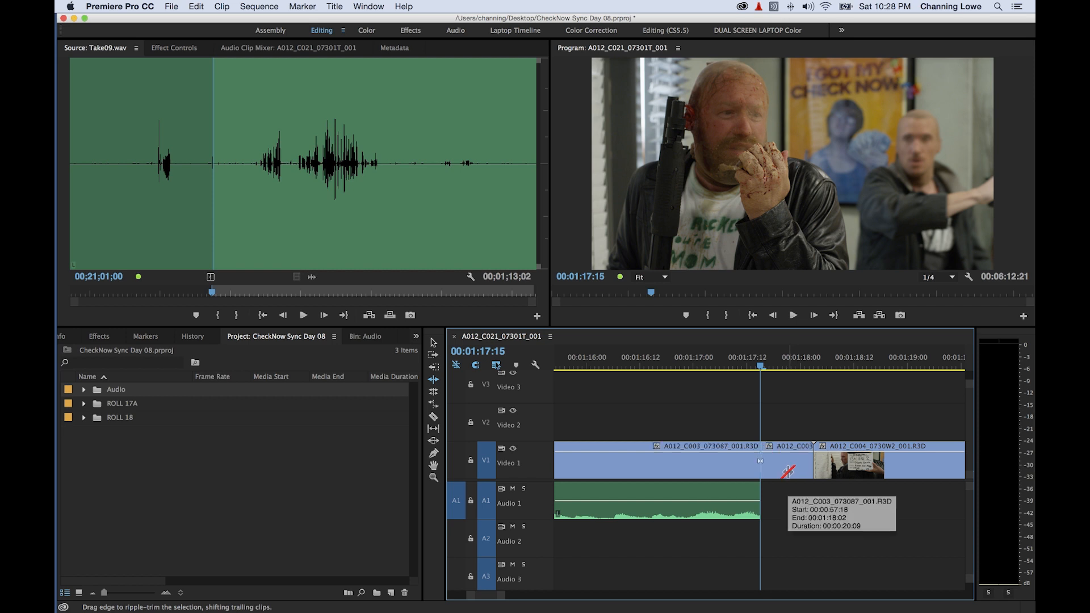
key(v)
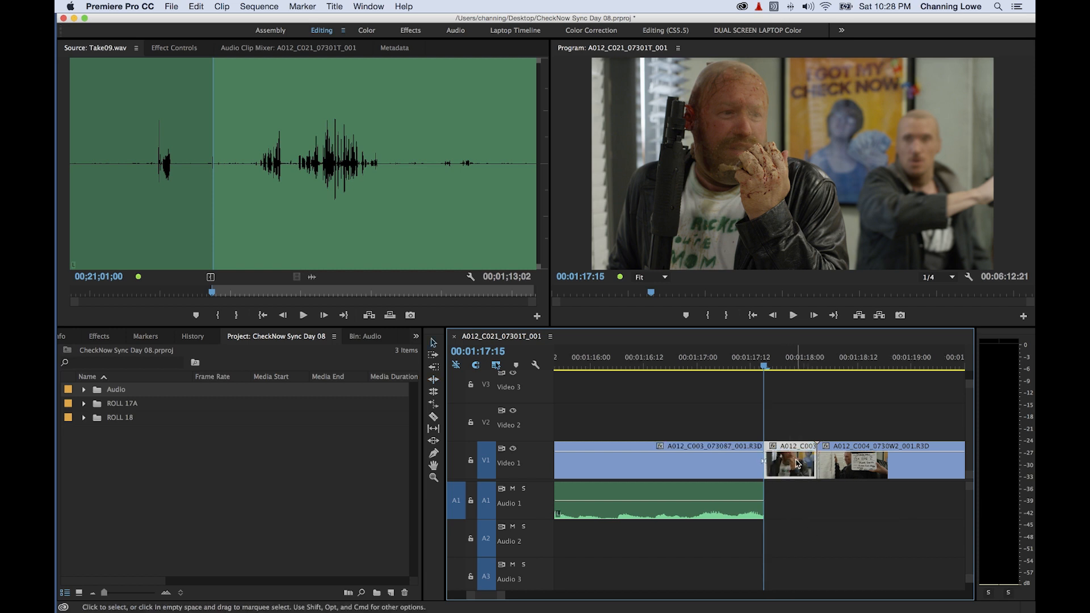
key(shift+Delete)
Ripple trim the start of the fourth video clip, scene 11N take 2, to where its audio begins
key(minus)
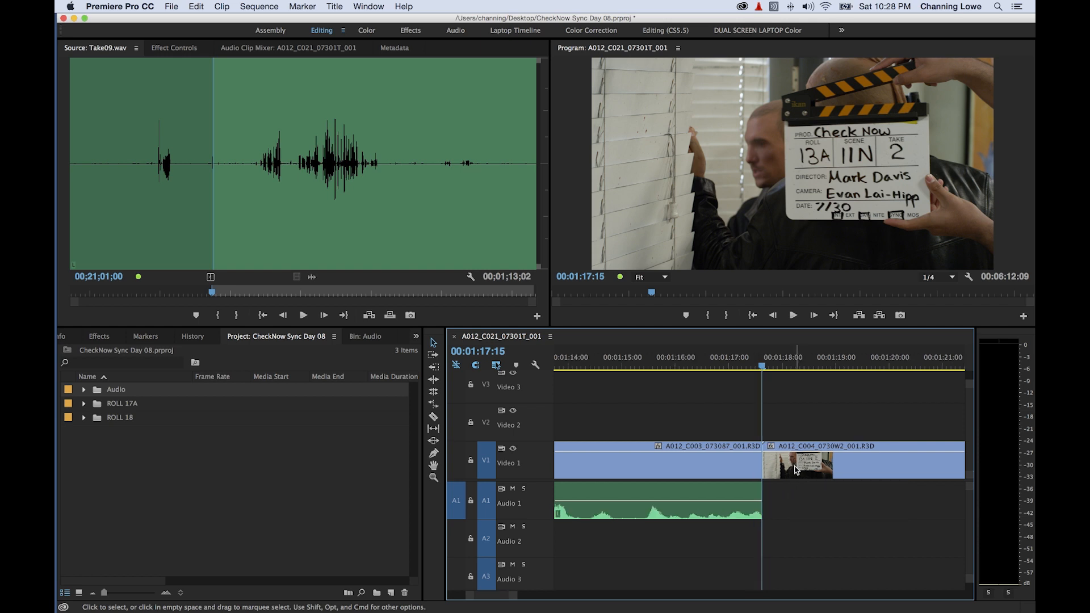
key(minus)
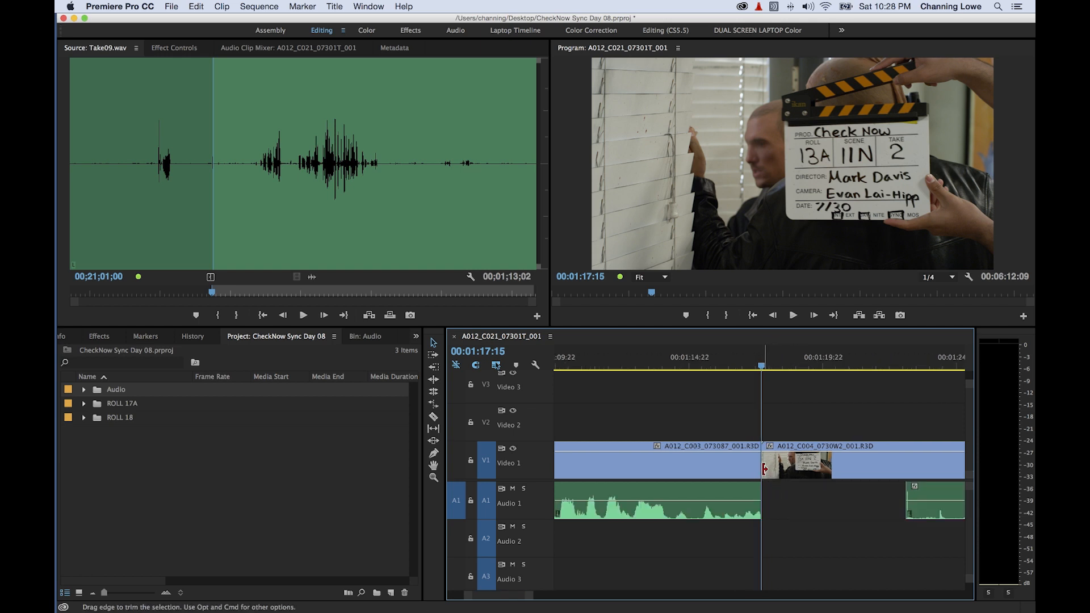
key(b)
drag(764, 467, 905, 467)
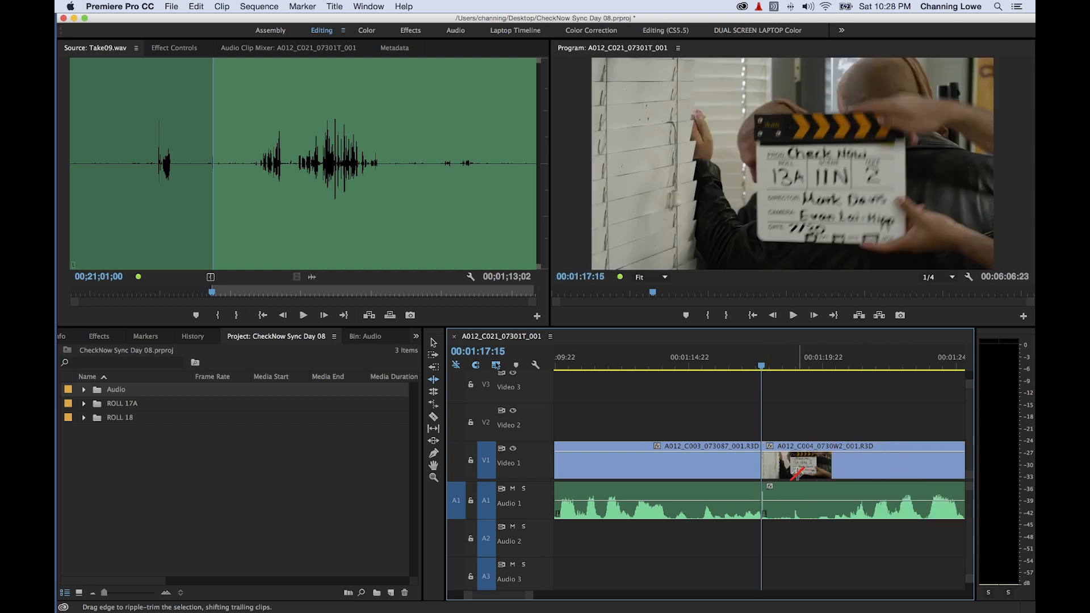
Ripple trim the end of the fourth video clip back to its audio's end at 00:01:30:04
key(minus)
key(Down)
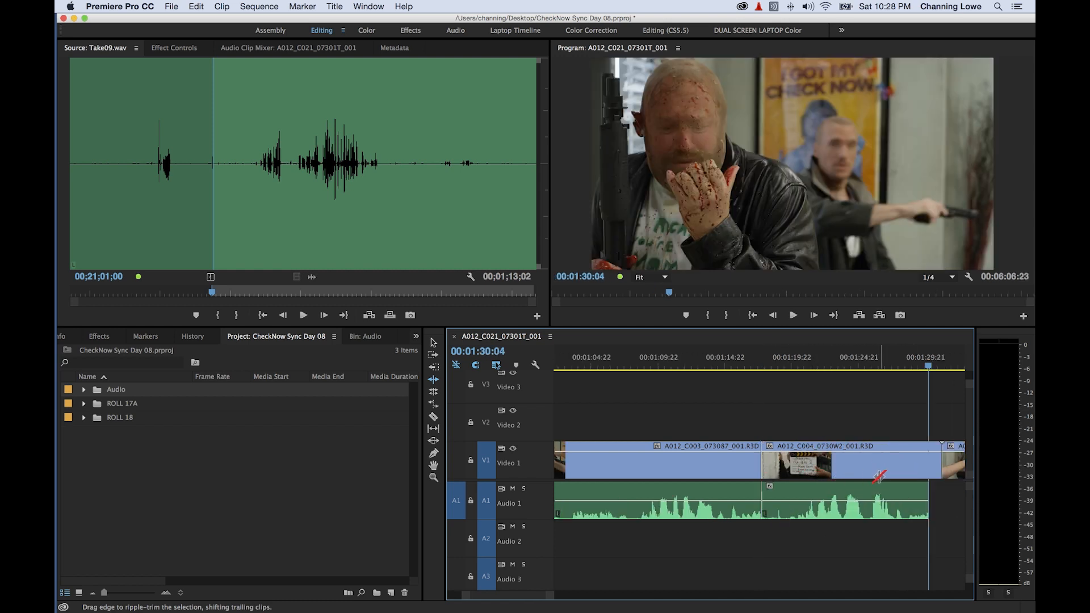
drag(940, 462, 928, 463)
Ripple trim the start of the fifth video clip, scene 13 take 1, to where its audio begins
scroll(885, 462, down, 5)
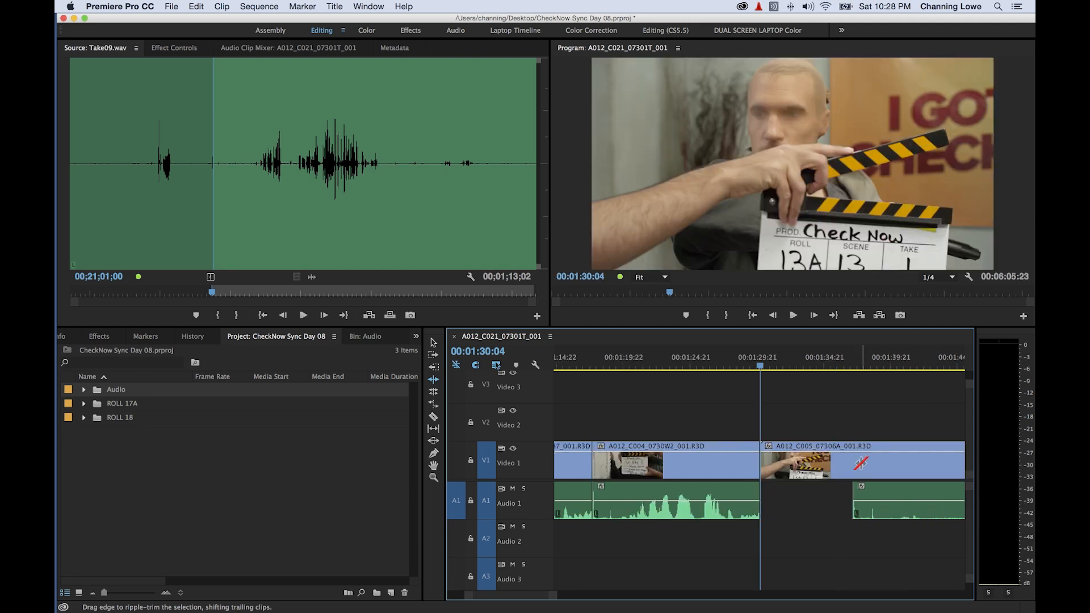
click(763, 464)
drag(762, 463, 852, 462)
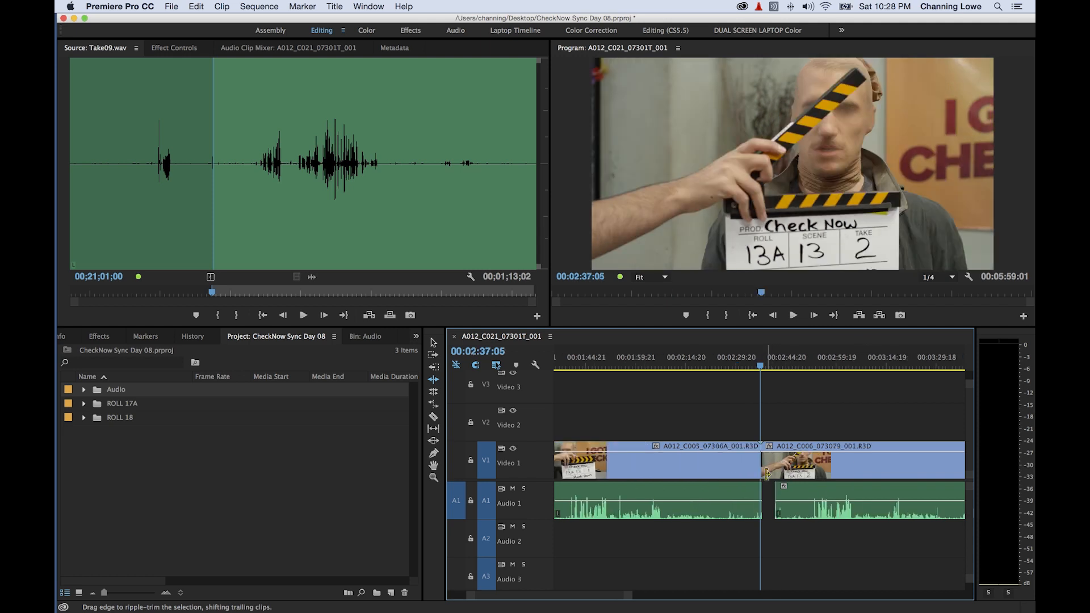
Save the project and trim the fifth clip's audio end back to the end of its video at 00:02:37:05
key(=)
key(=)
key(=)
key(=)
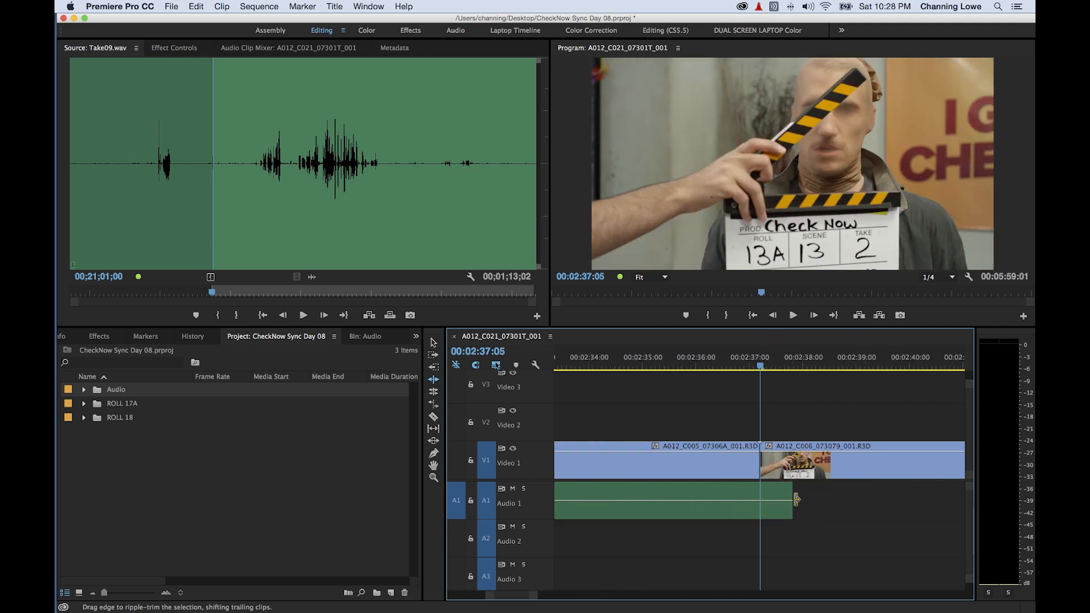
drag(796, 499, 801, 499)
key(super+s)
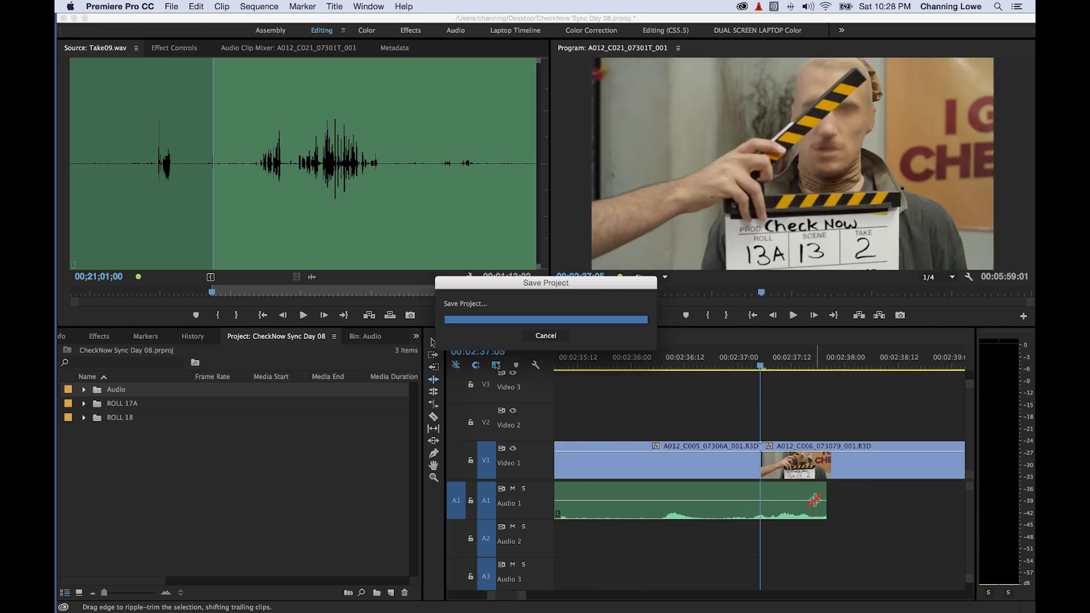
drag(826, 498, 759, 498)
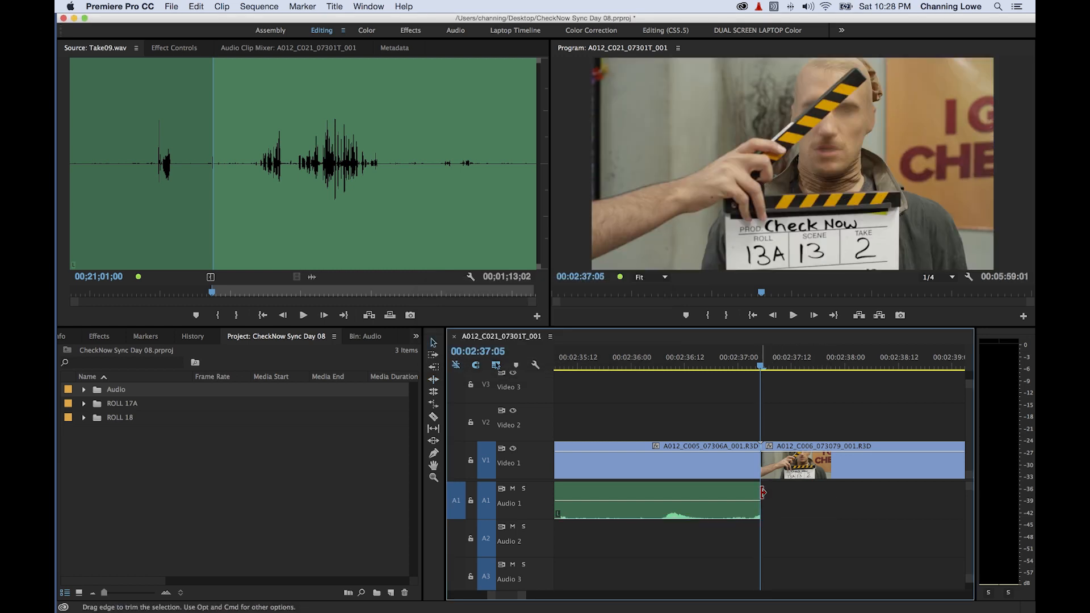
Ripple trim the sixth video clip's start to its audio, and trim the video at the cut to the seventh clip to match the audio
key(minus)
key(minus)
key(minus)
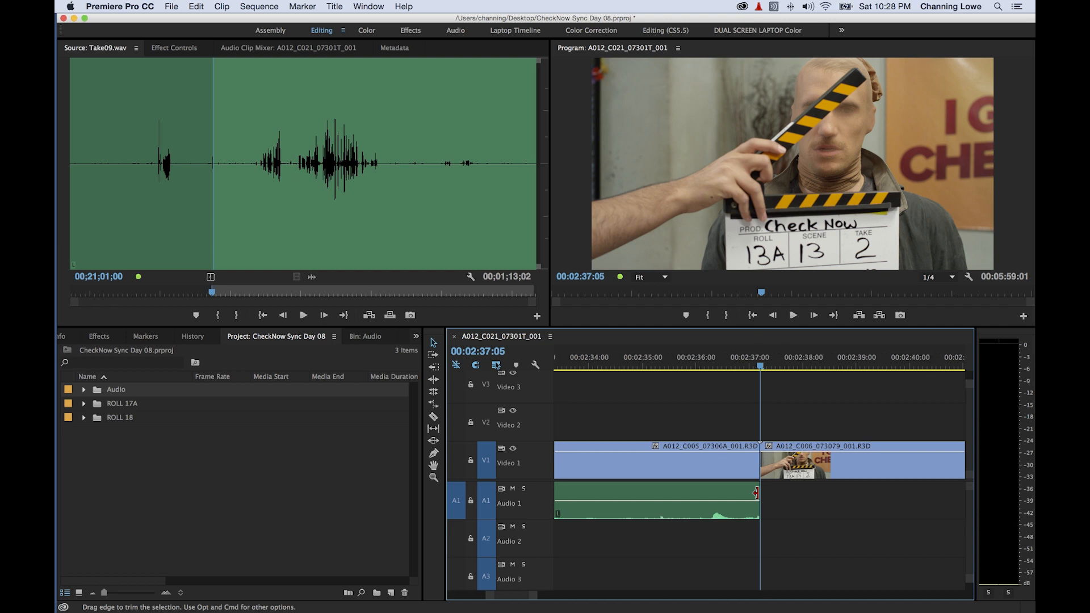
key(equal)
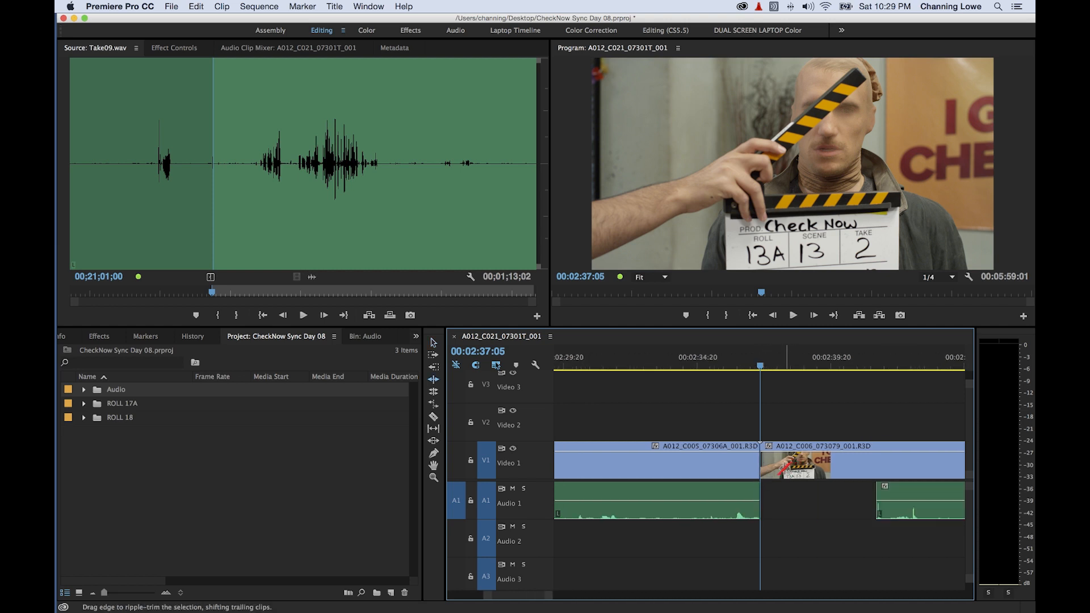
drag(770, 465, 863, 488)
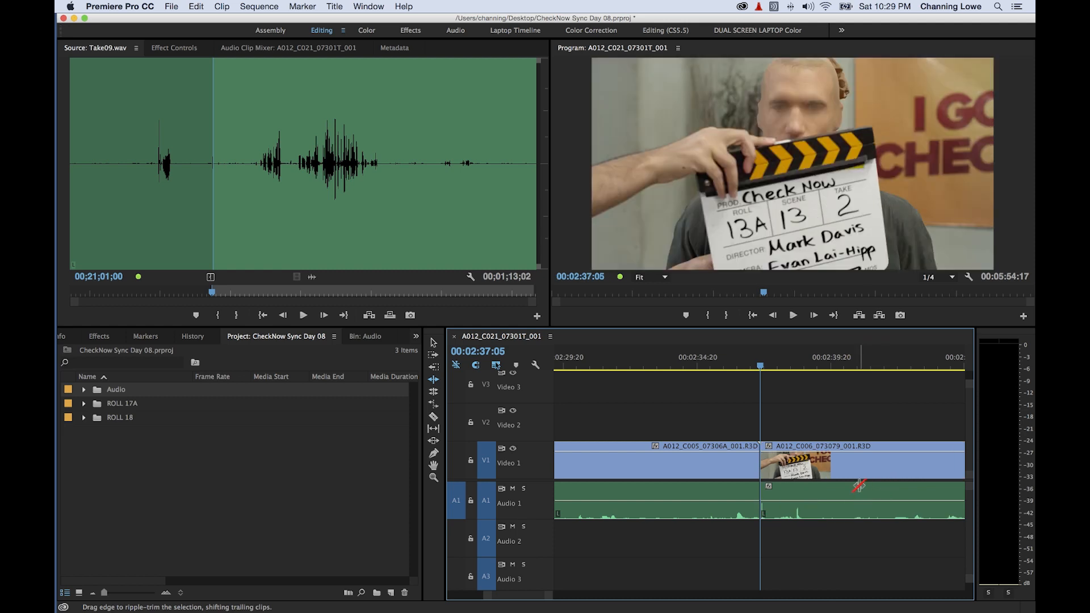
key(Down)
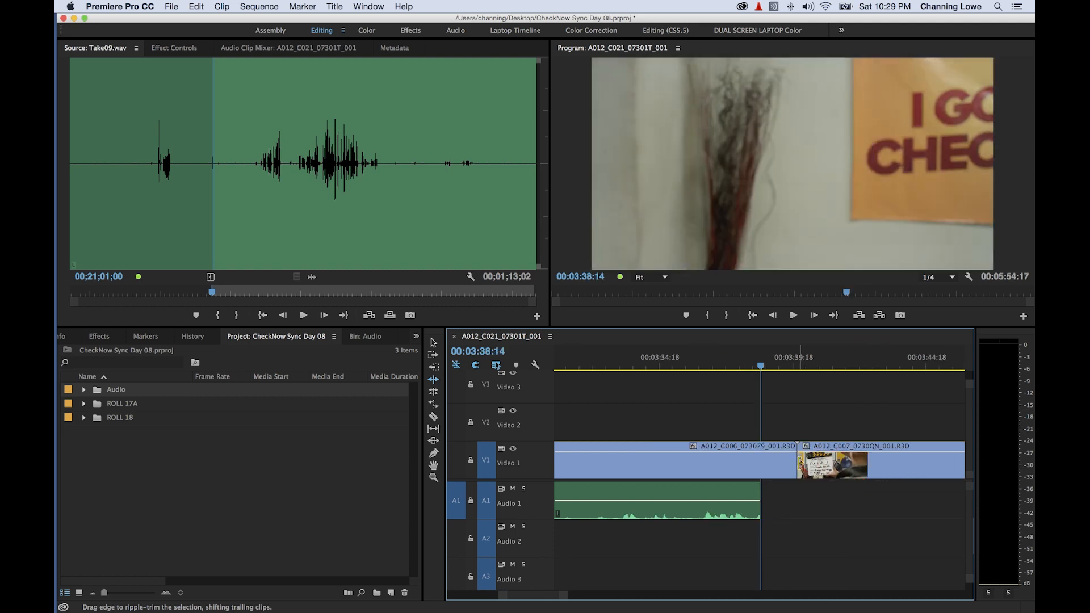
drag(797, 461, 879, 463)
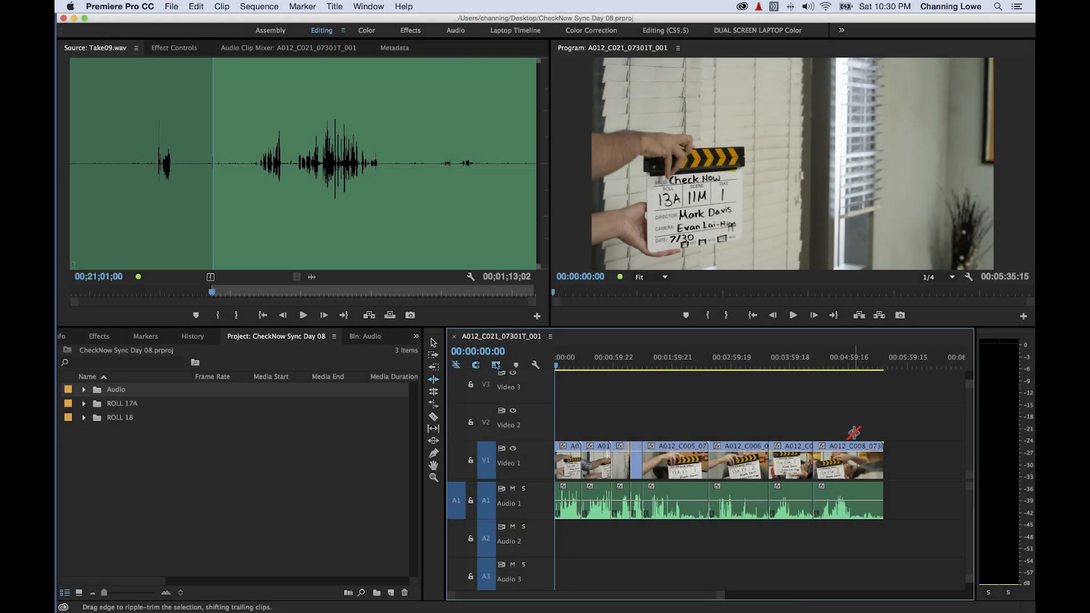
Merge the first video clip and its audio on the timeline into a clip named 11M T01
key(v)
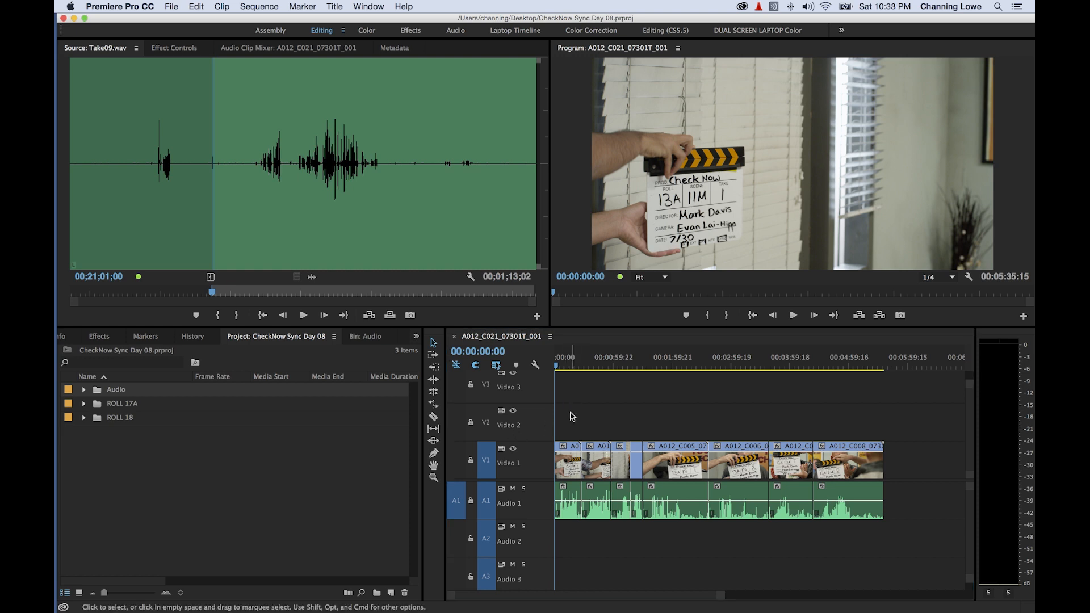
click(575, 413)
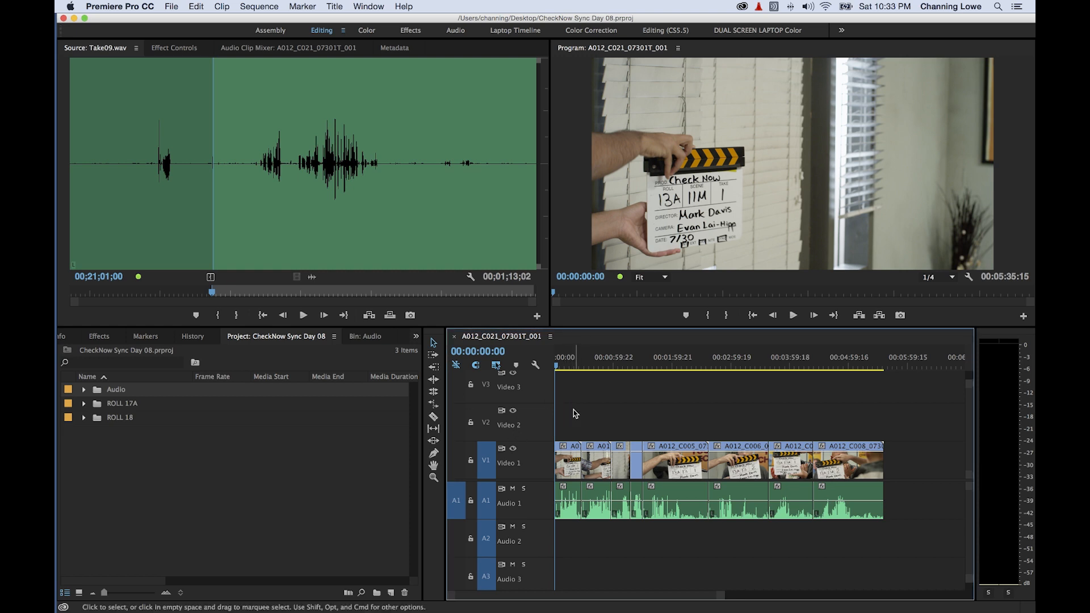
drag(575, 413, 562, 518)
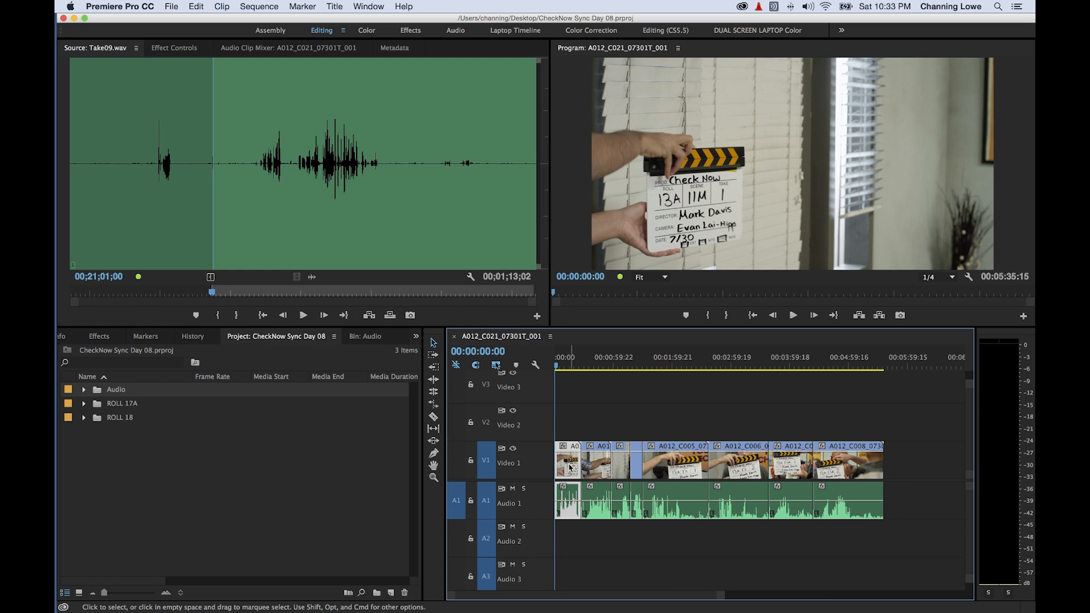
right_click(570, 467)
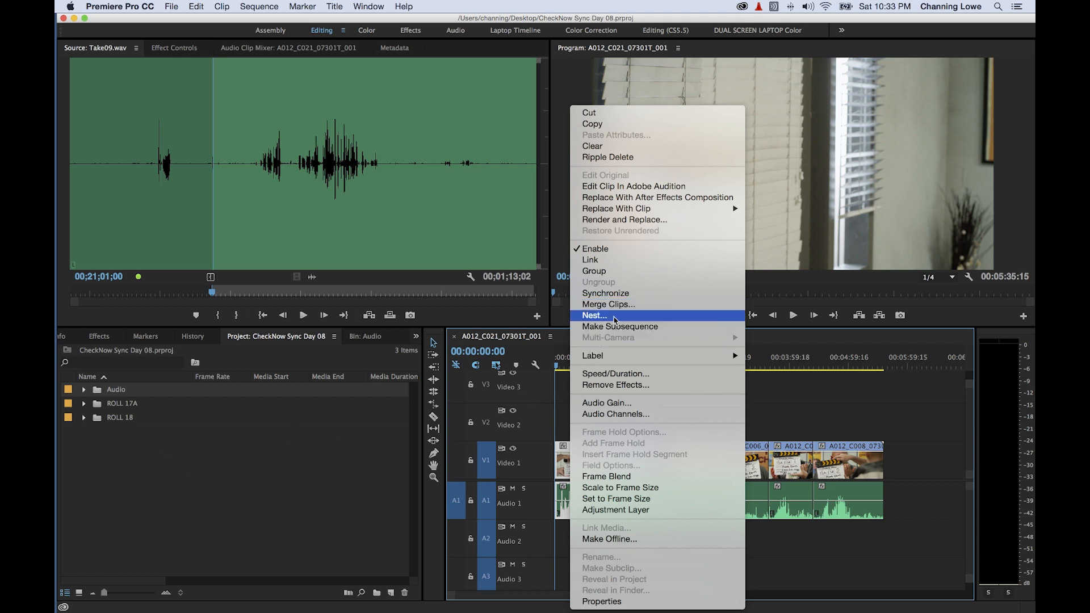
click(625, 305)
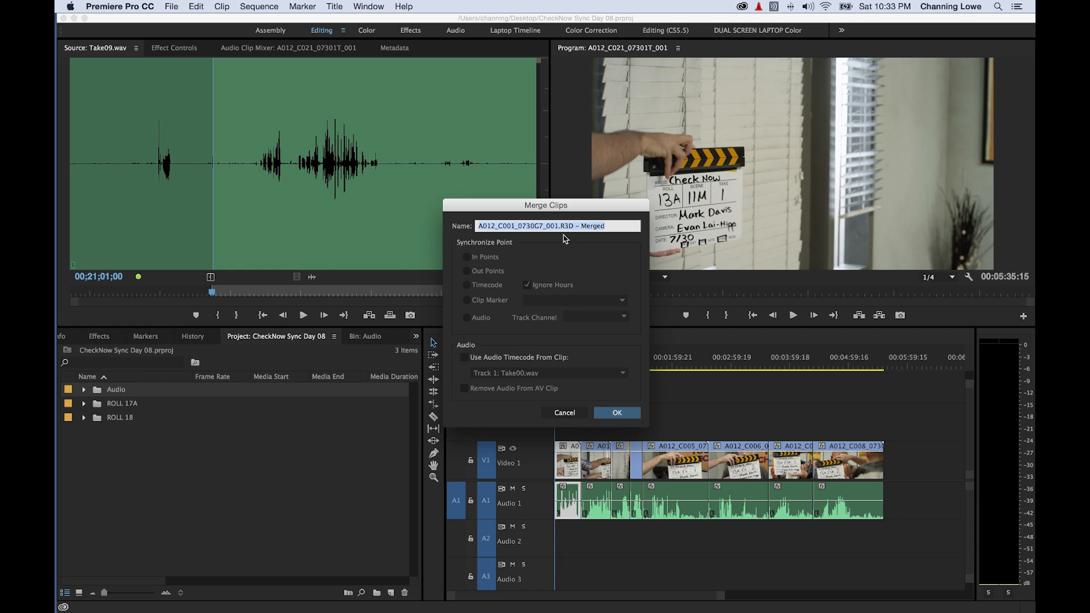
text(11M T01)
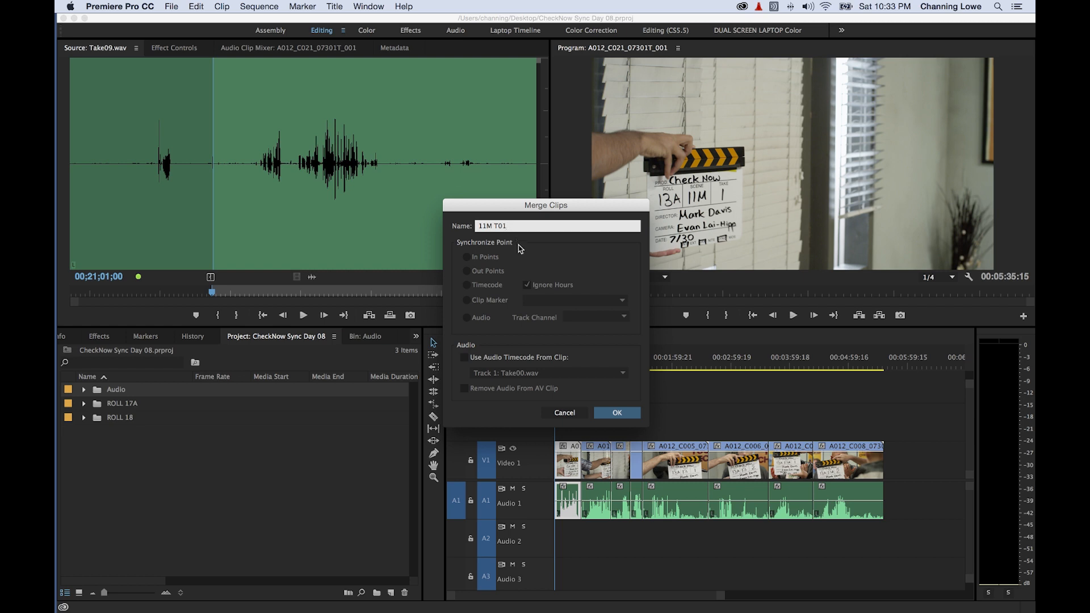
click(614, 413)
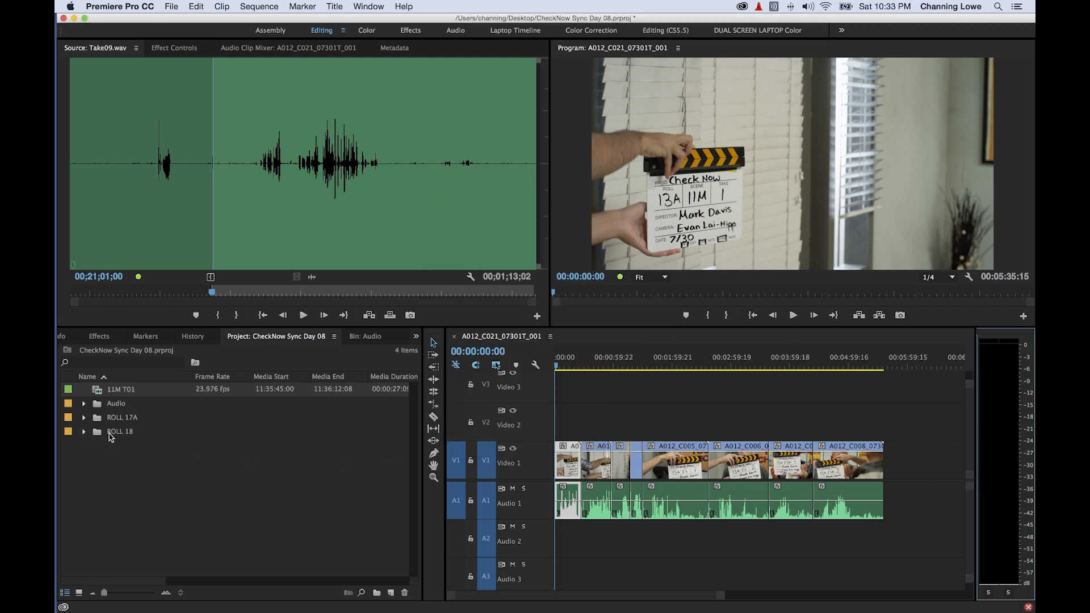
Open the merged clip 11M T01 in the source monitor and check both its audio waveform and its video
double_click(102, 393)
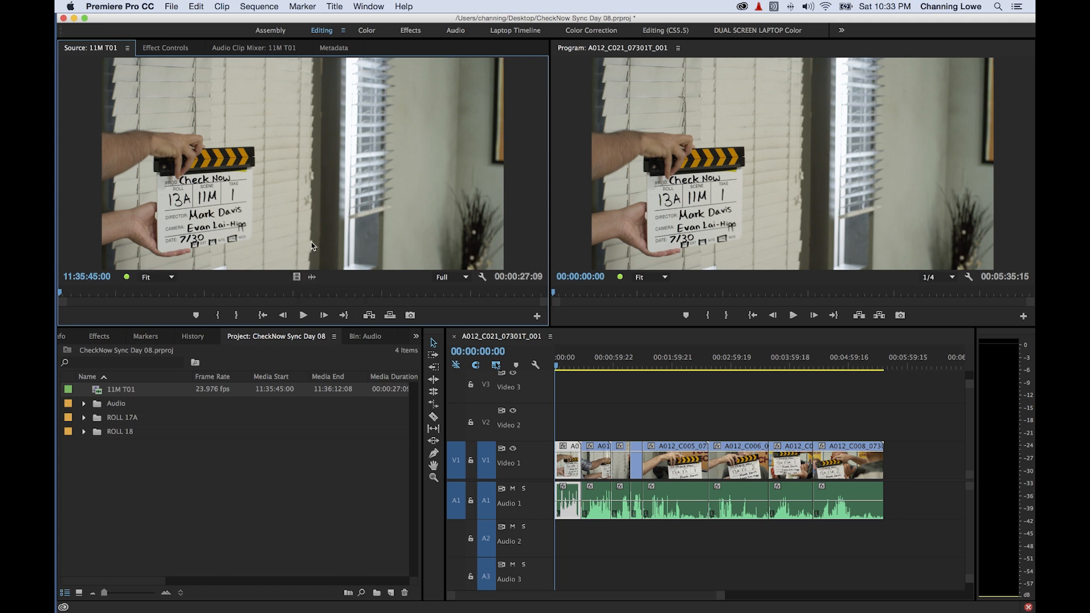
click(312, 277)
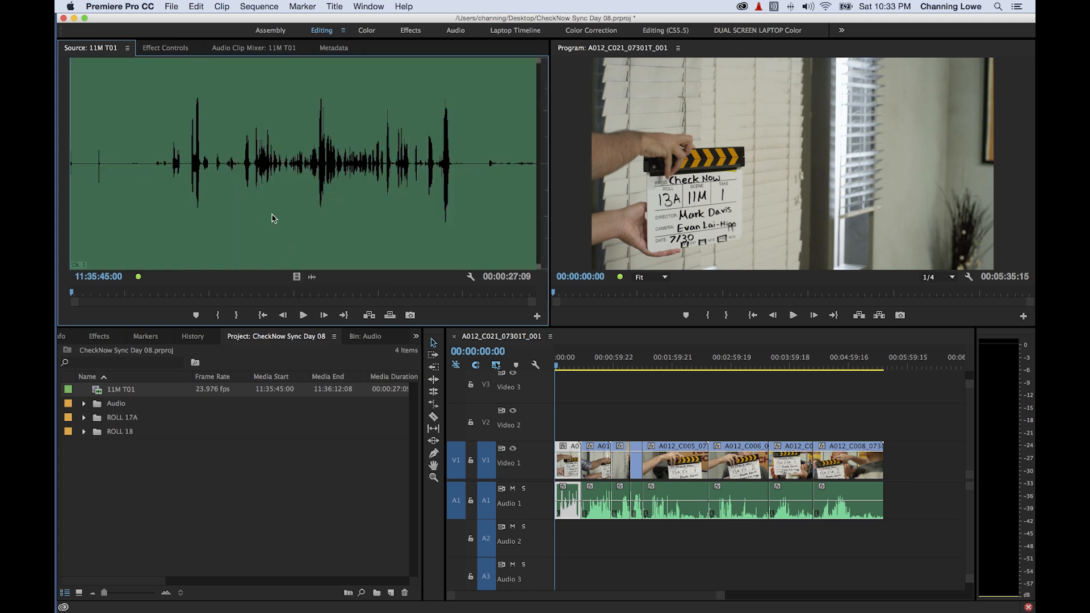
click(297, 276)
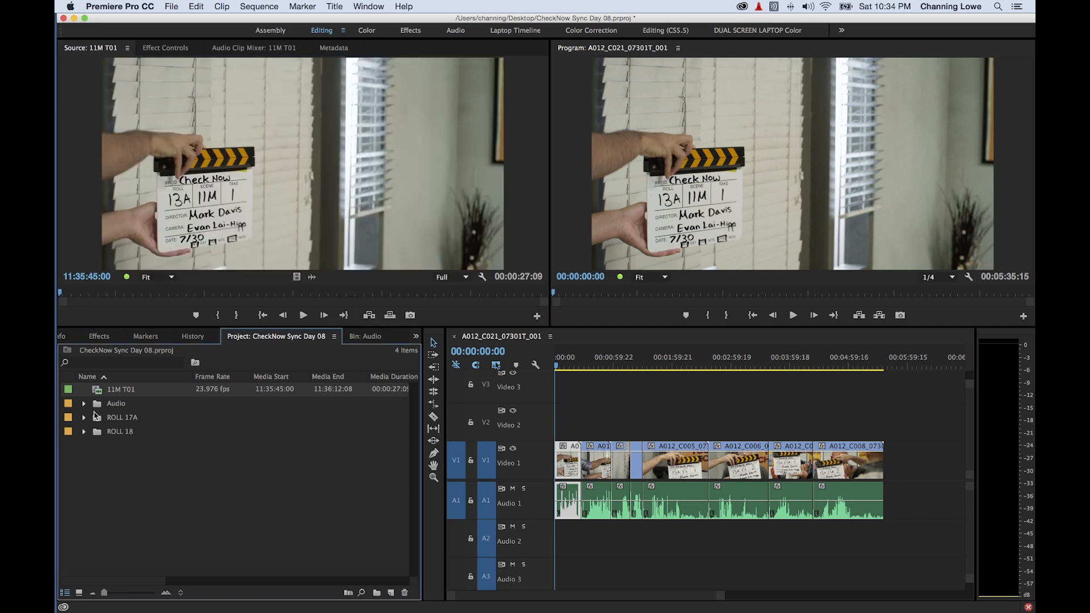
Place the merged clip 11M T01 on the timeline after the last clip as a test, and delete it again
drag(100, 390, 915, 443)
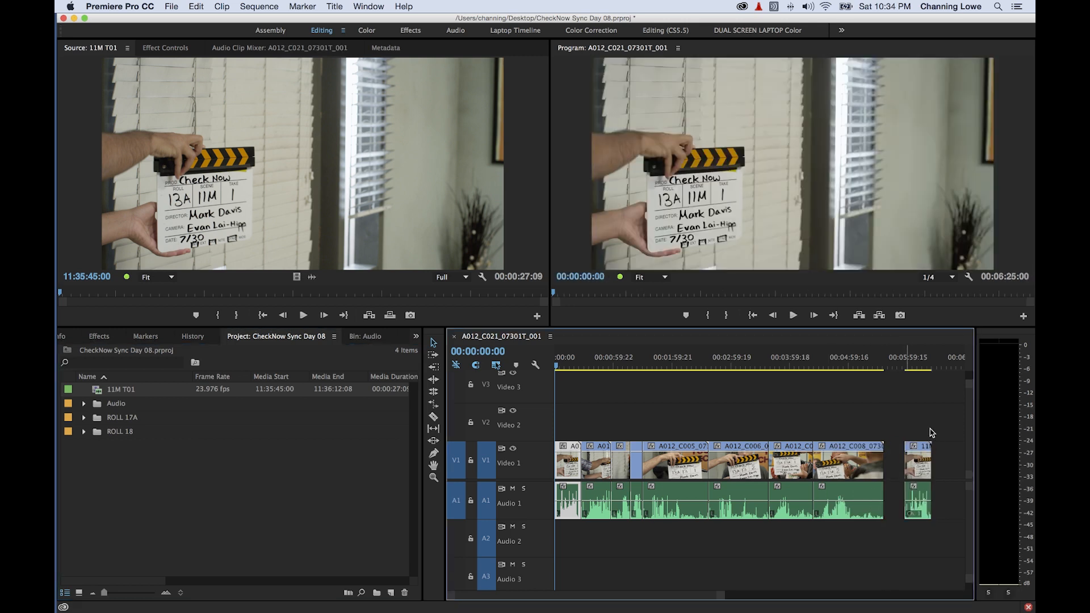
click(916, 454)
key(Delete)
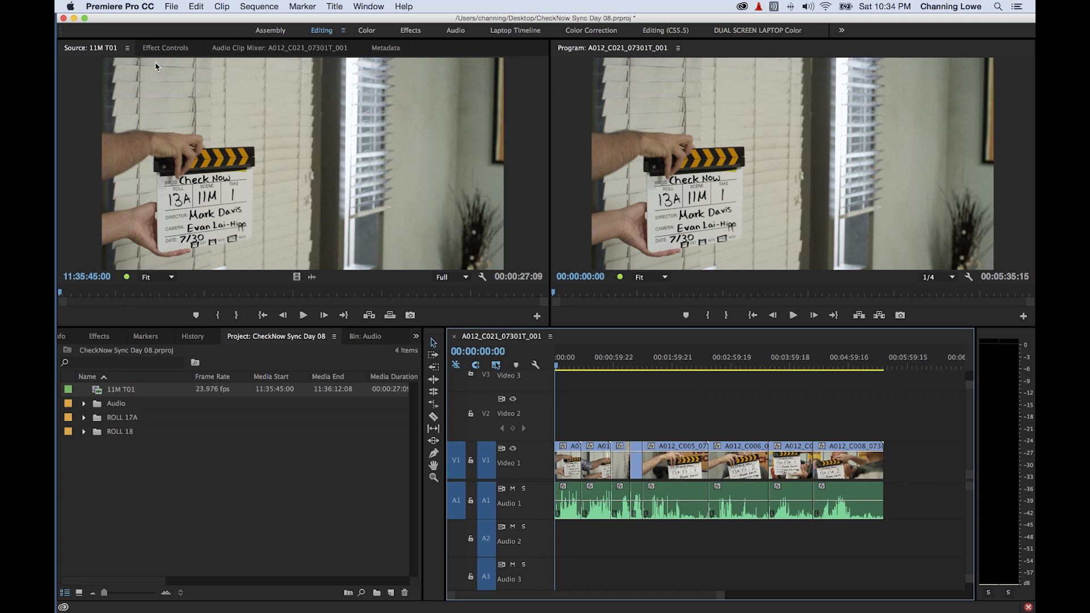
Find the Merge Clips command in the keyboard shortcut settings and assign it the shortcut Opt+Cmd+G
click(126, 8)
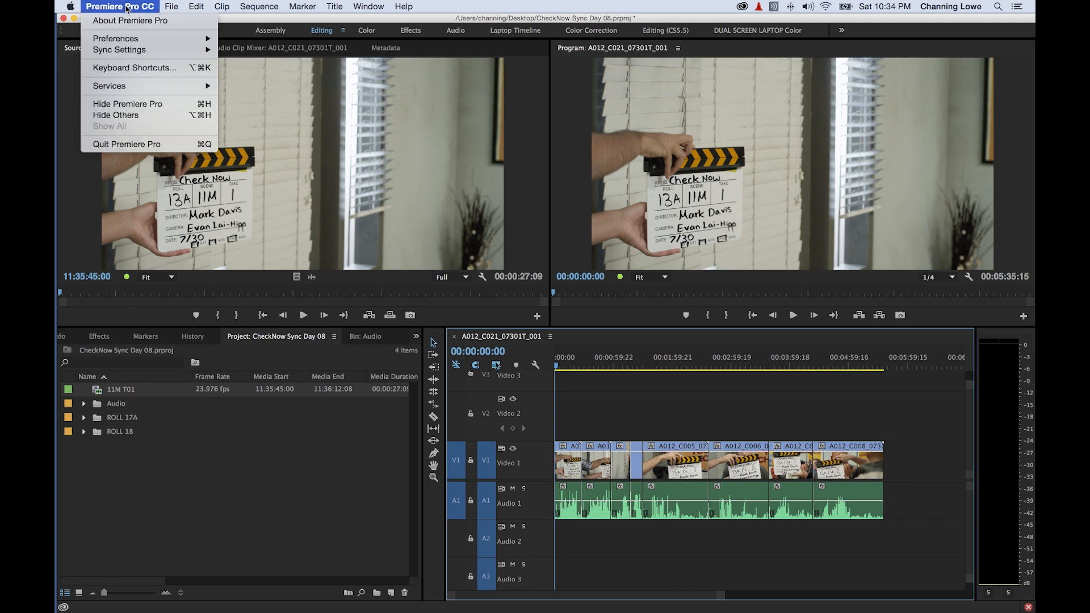
click(136, 67)
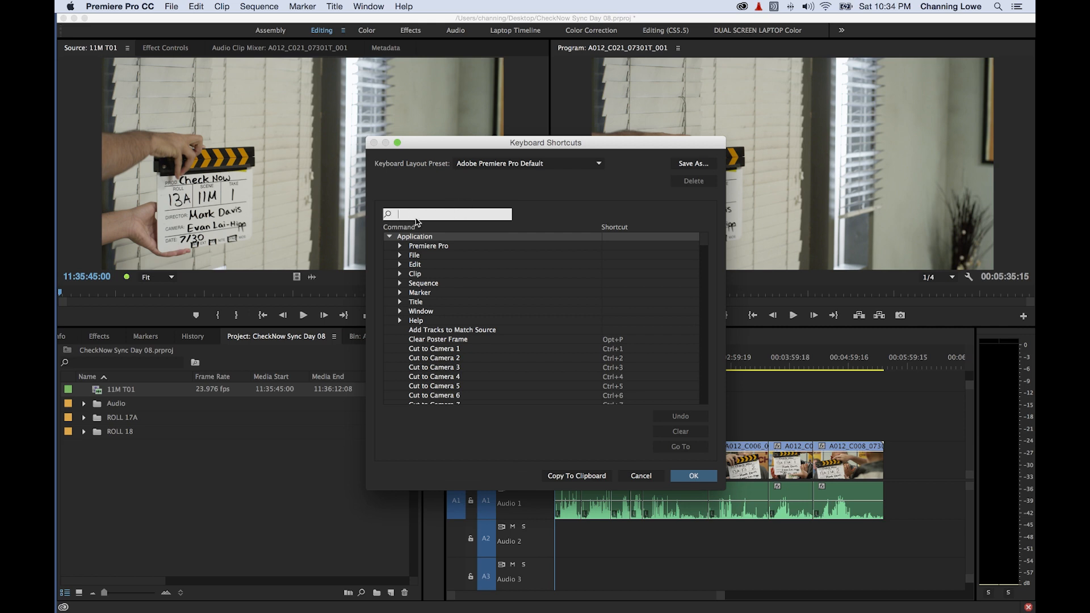
text(merge)
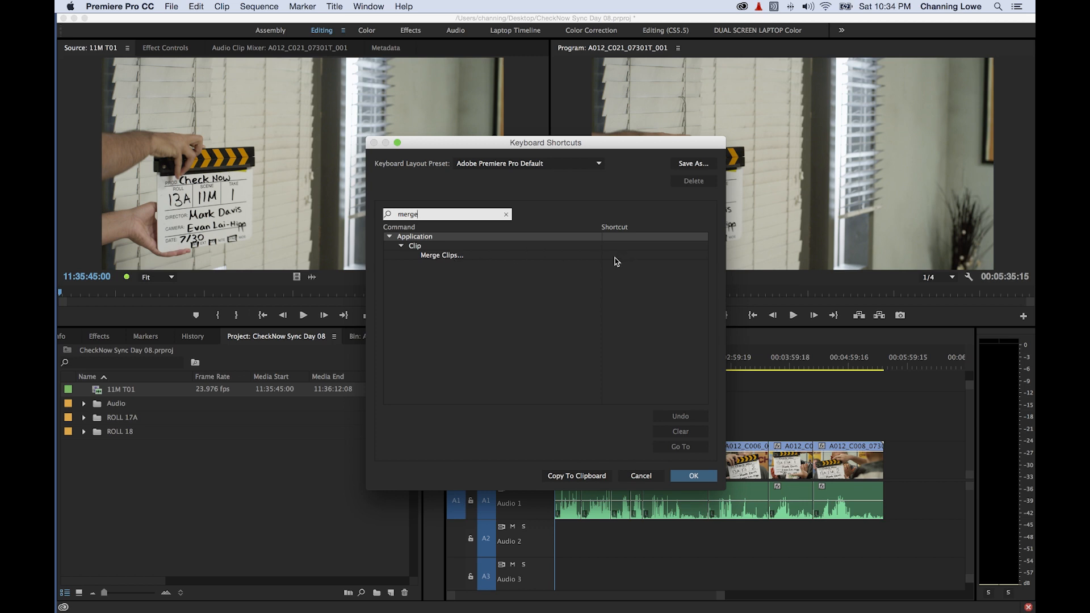
click(457, 258)
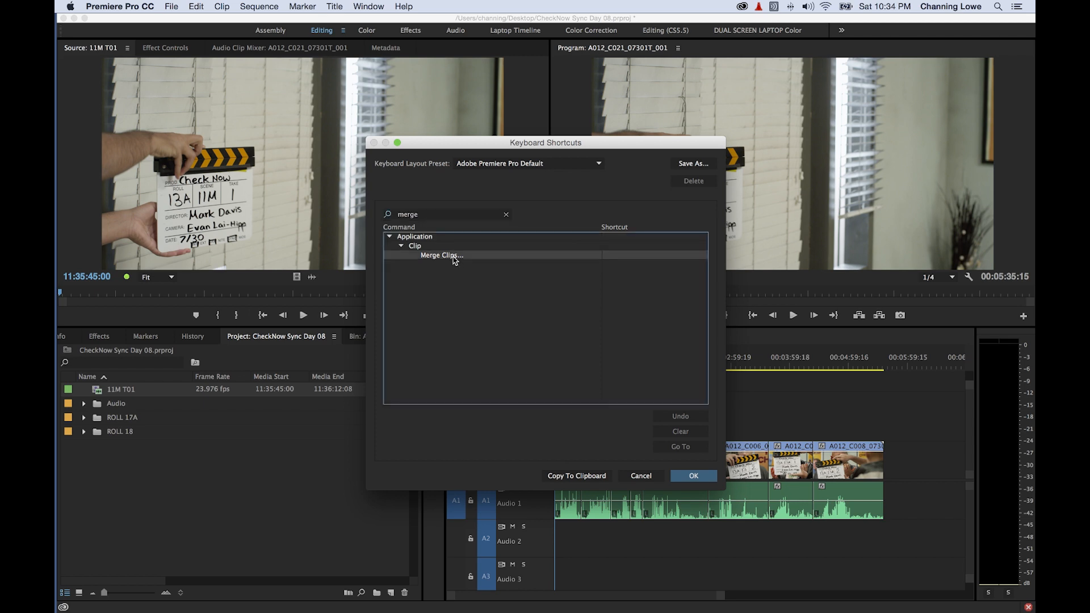
click(611, 256)
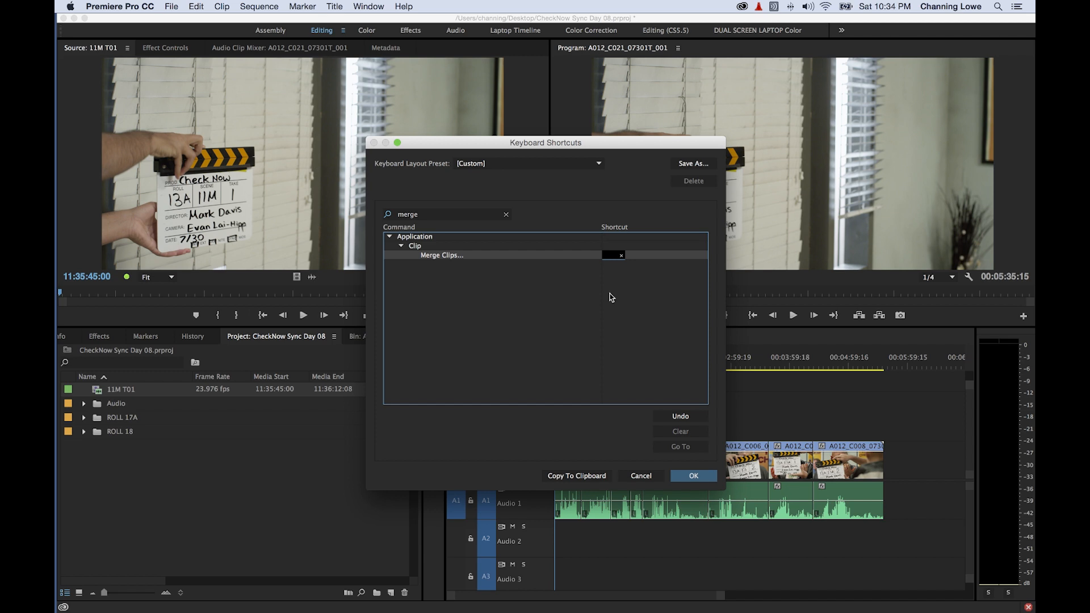
key(alt+super+g)
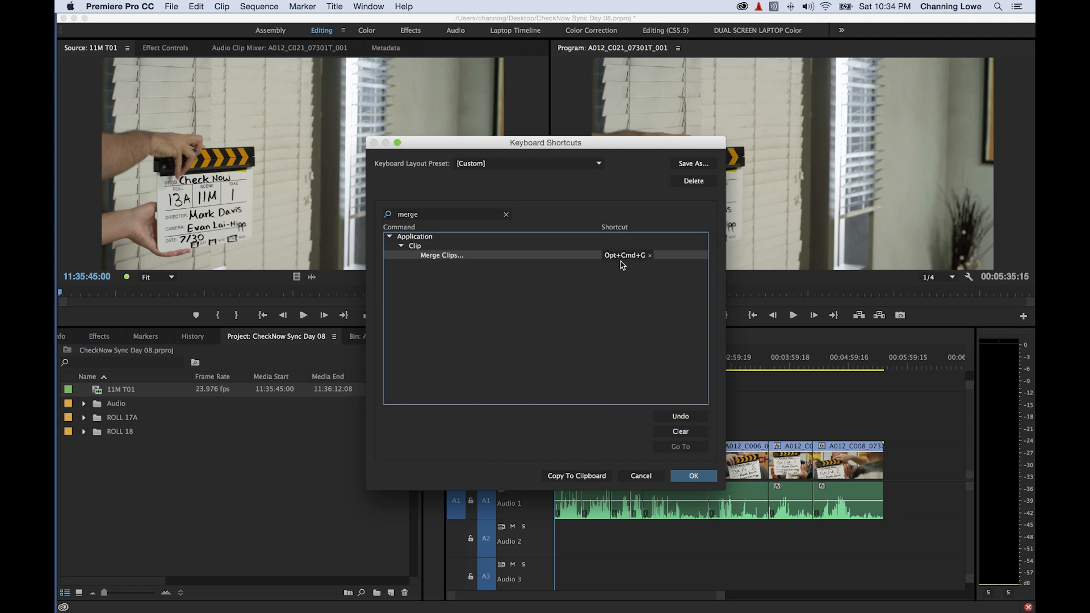
click(693, 476)
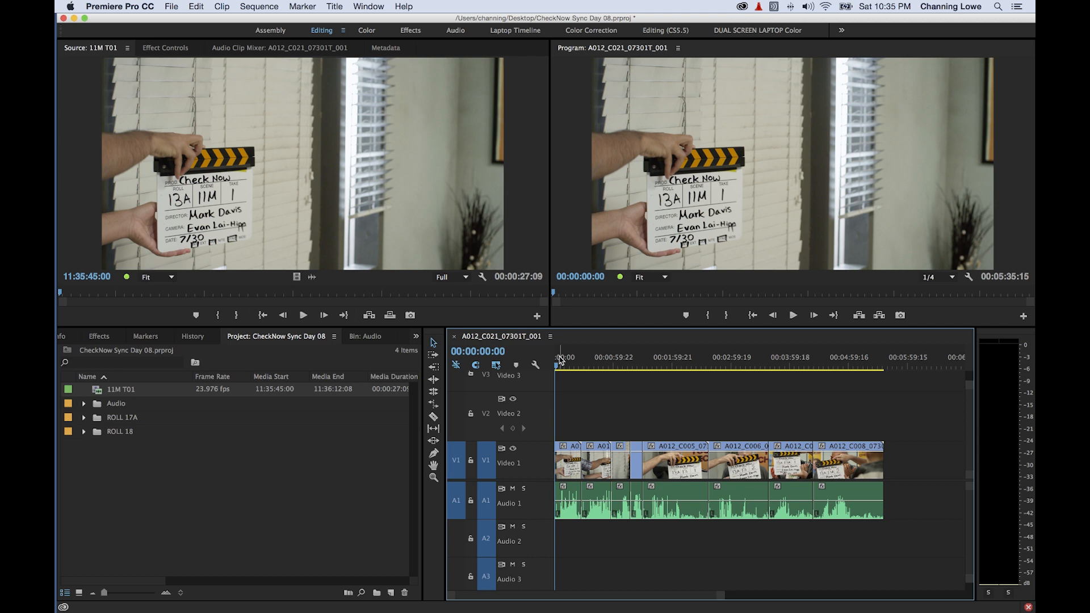
Merge the second video clip and its audio into a clip named 11M T02, copying the name for reuse
key(Down)
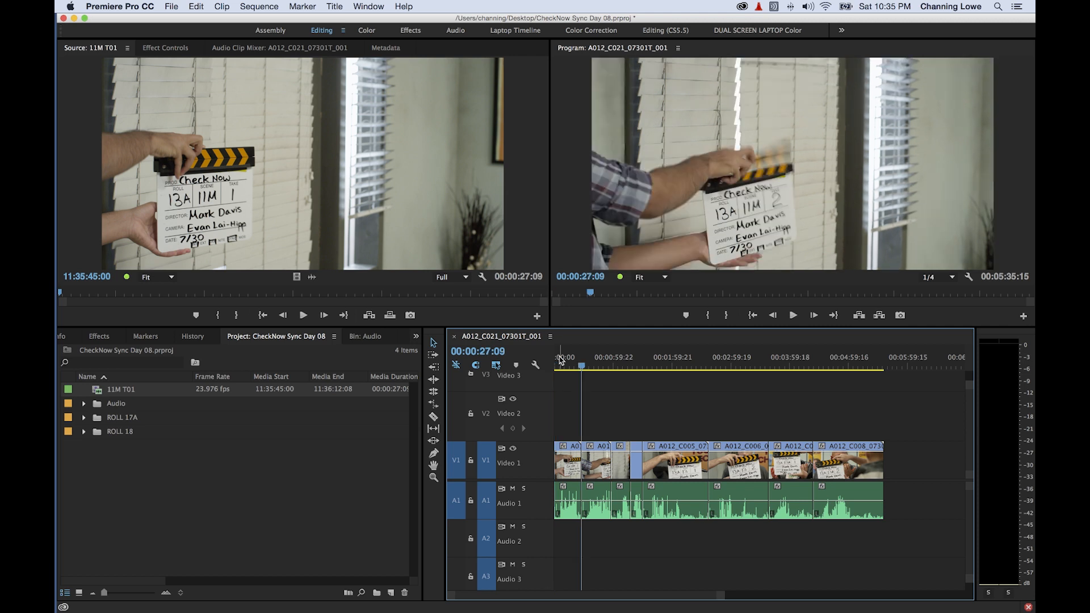
click(596, 462)
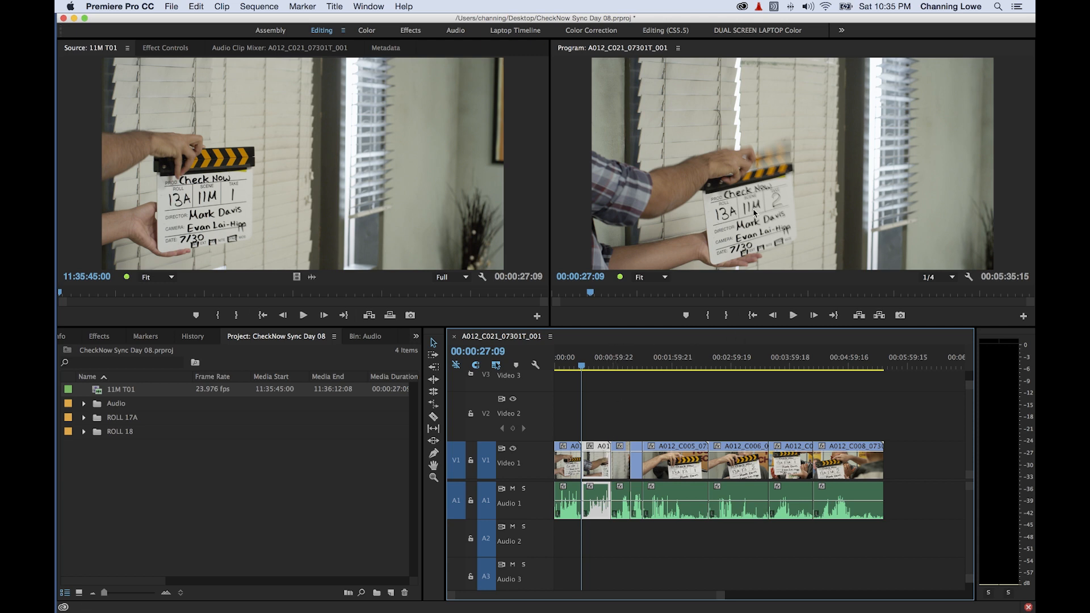
key(super+alt+m)
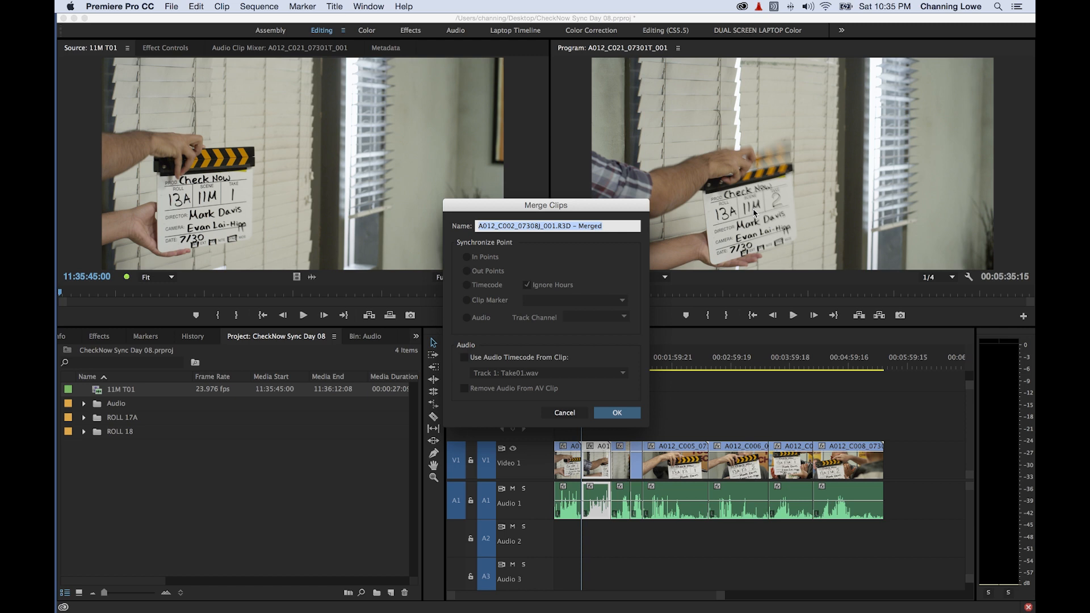
text(11M T02)
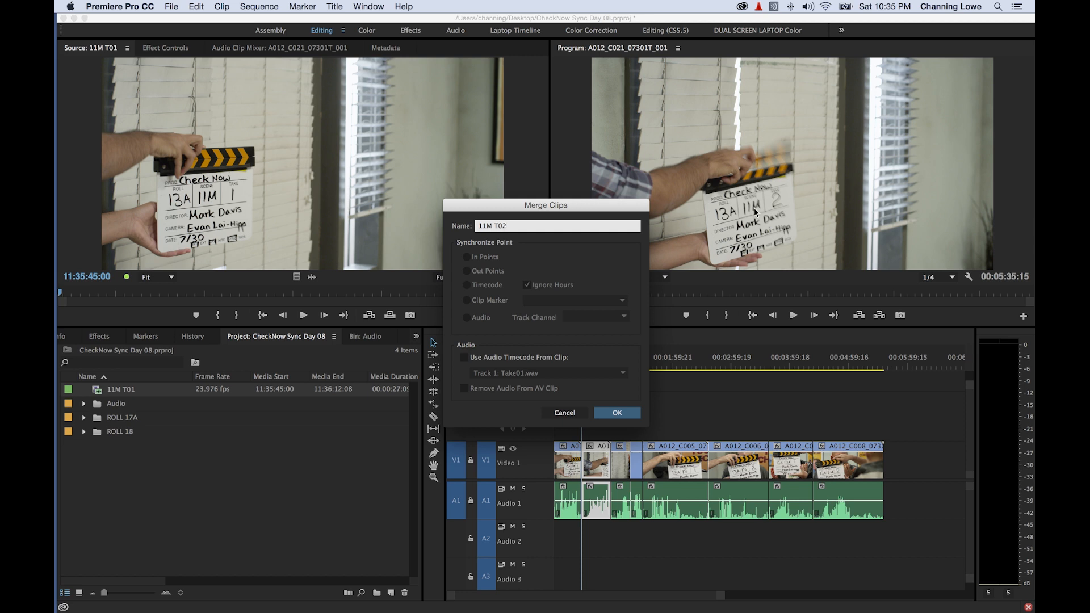
key(super+a)
key(super+c)
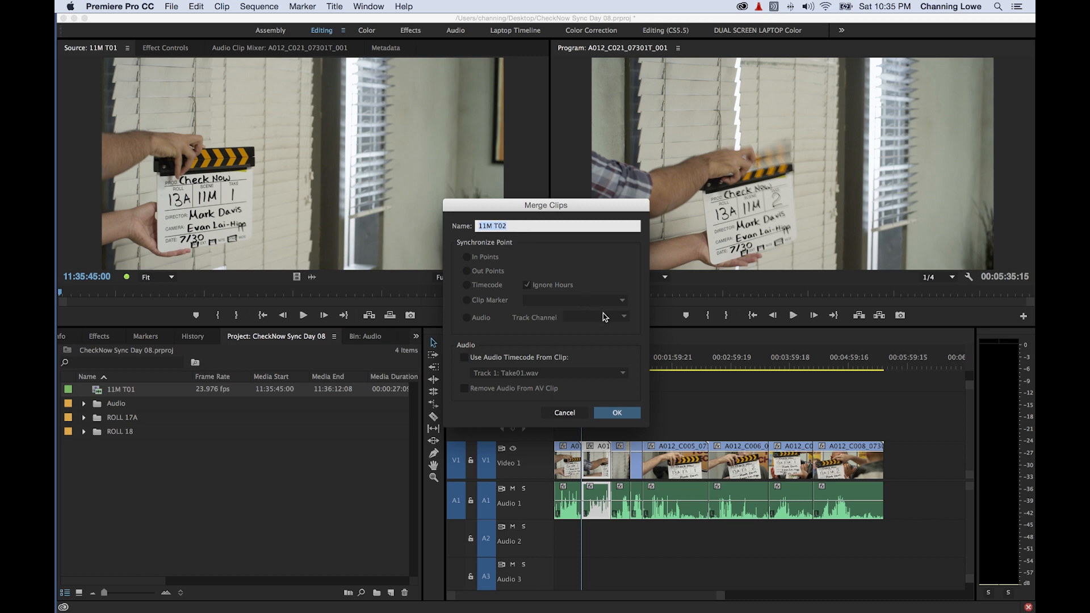
click(618, 413)
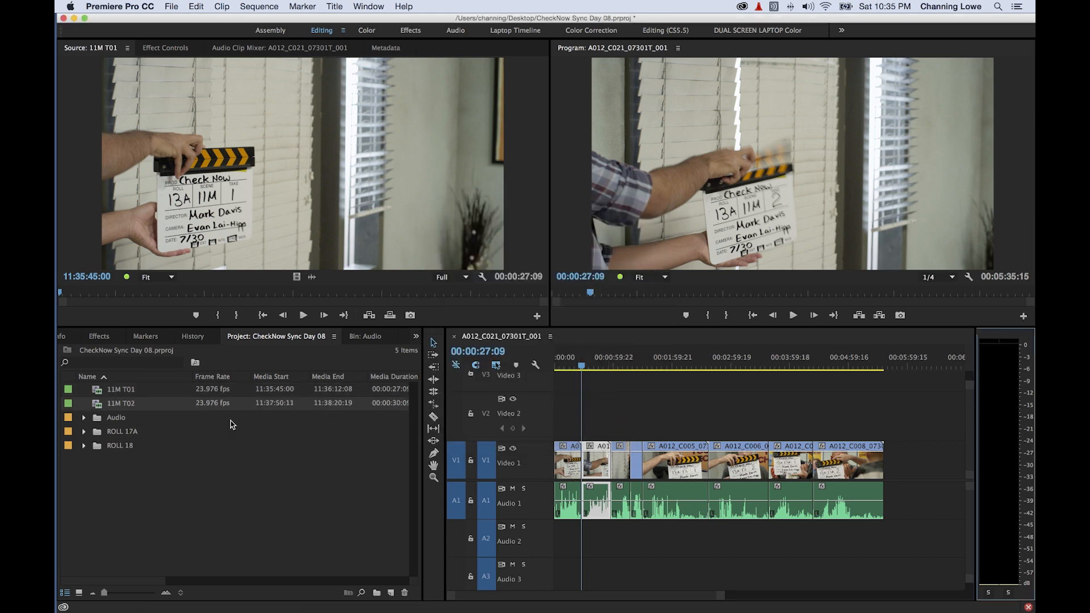
Merge the third video clip and its audio into a clip named 11N T01, reusing the copied name as a base
shift+click(571, 432)
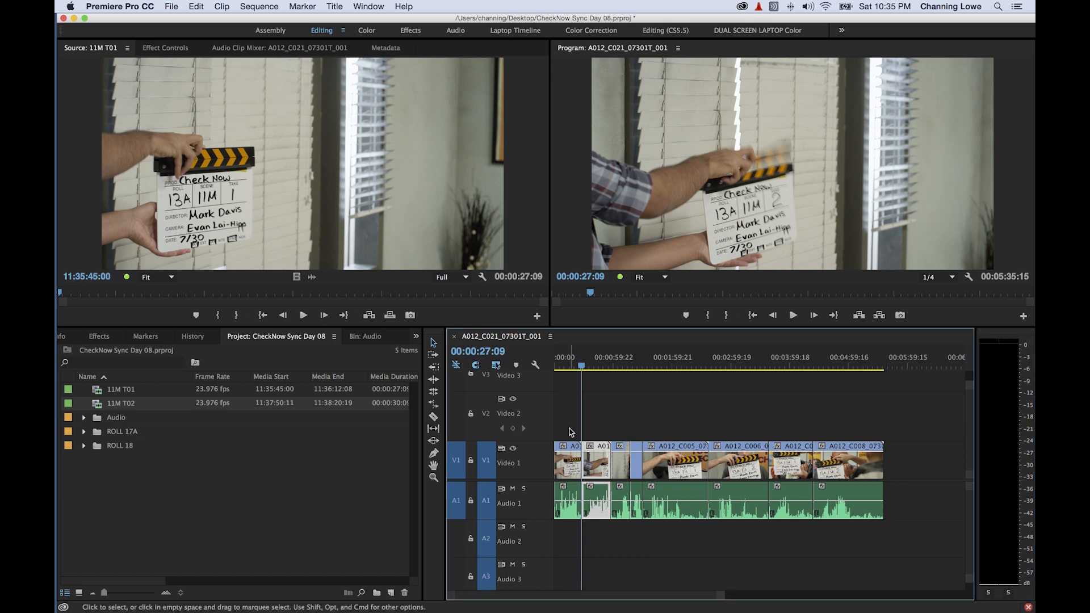
key(Down)
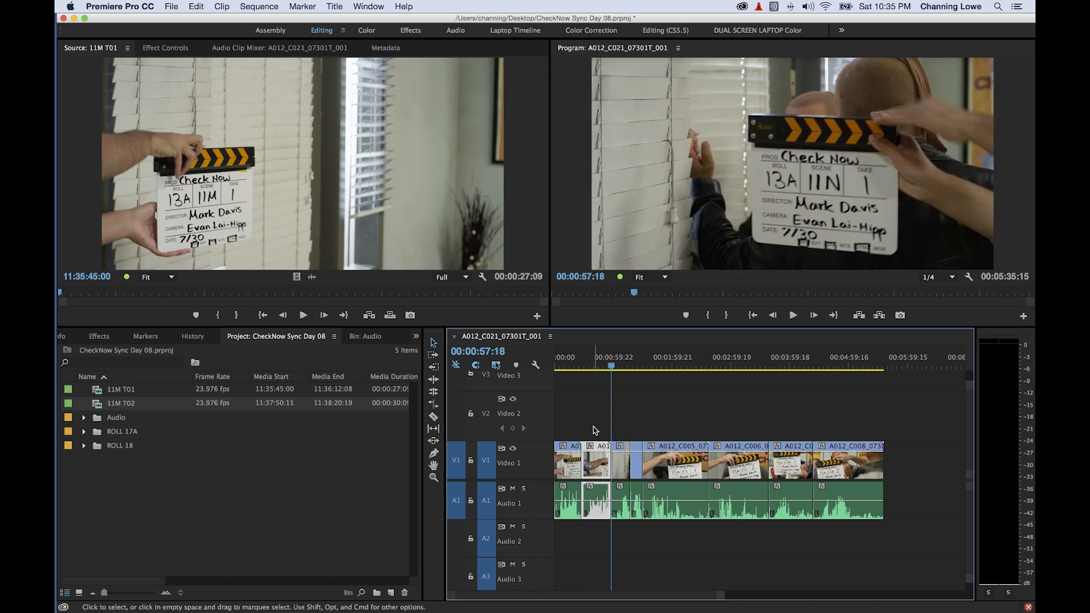
click(618, 430)
click(619, 494)
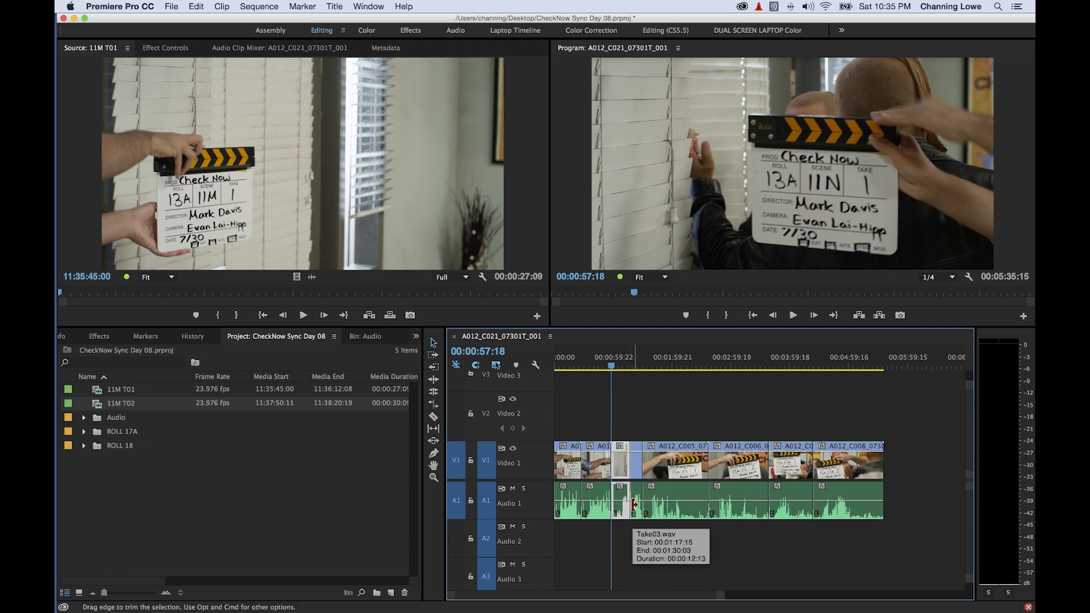
key(super)
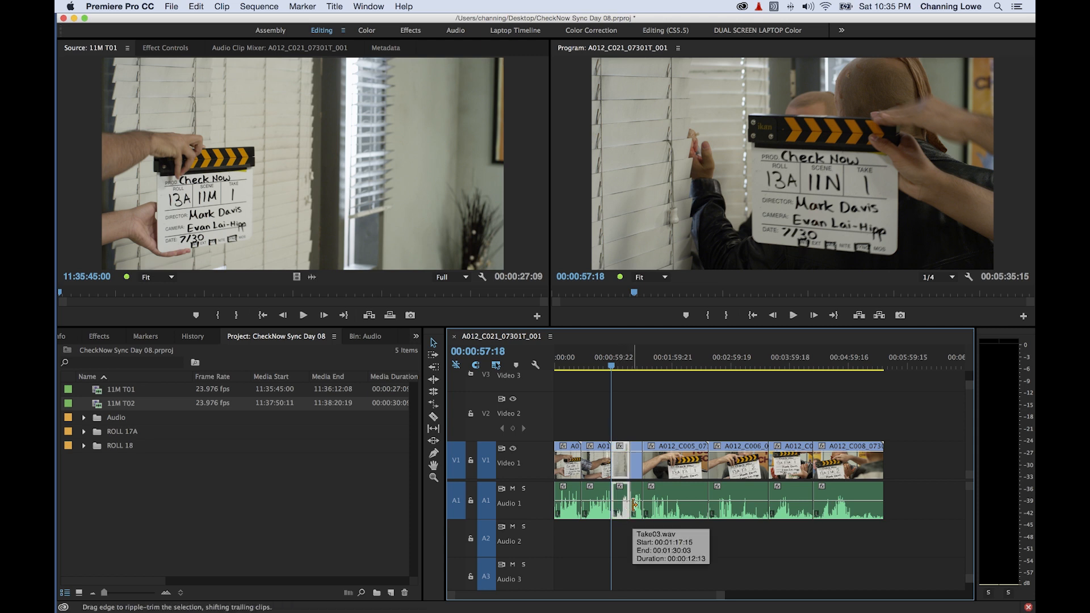
key(super+m)
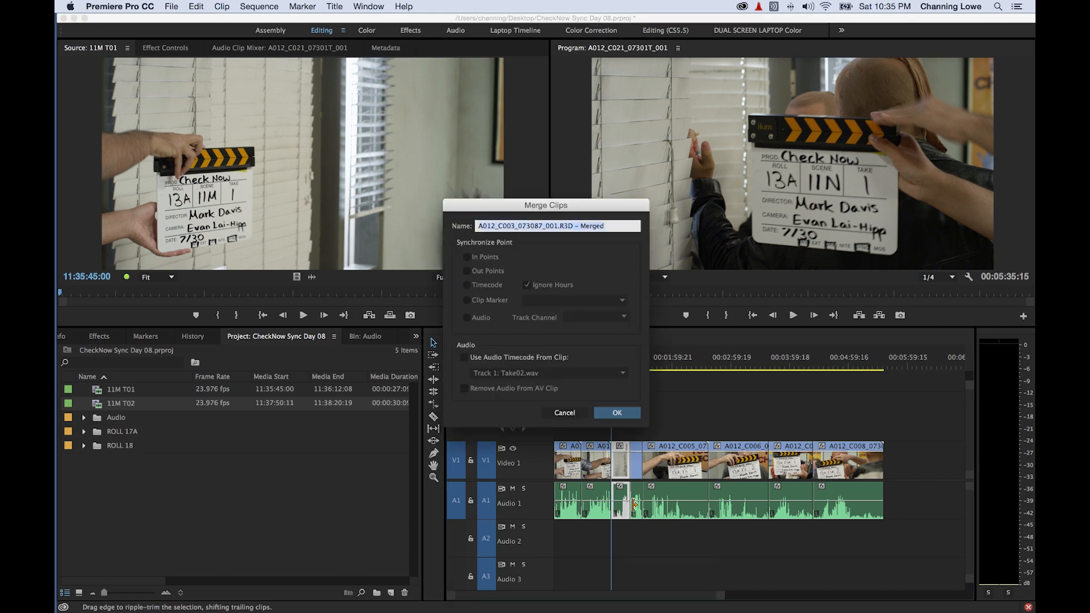
key(super+v)
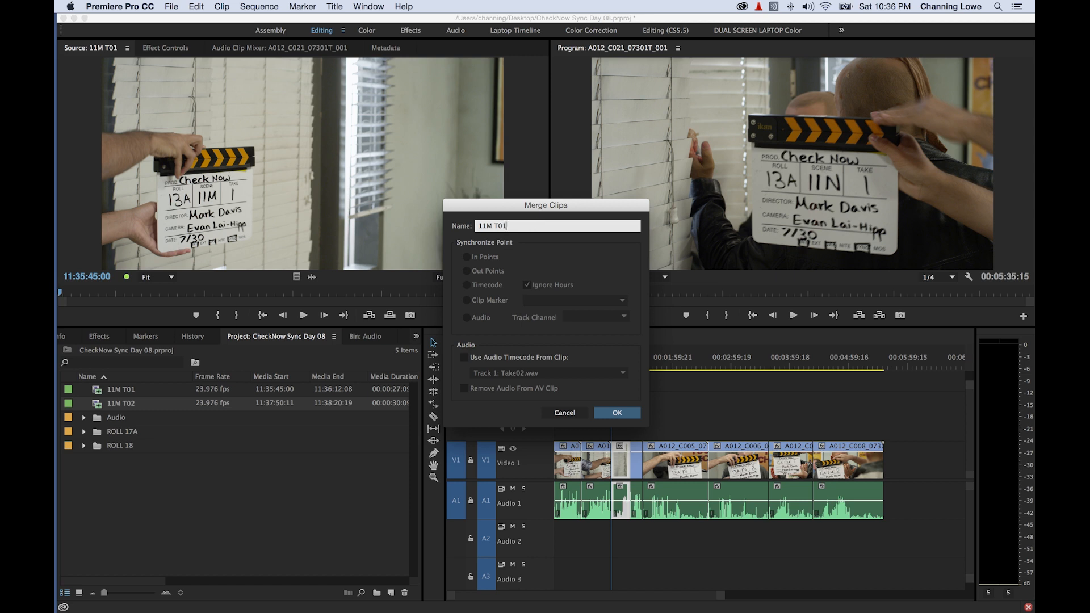
key(BackSpace)
text(N)
click(618, 412)
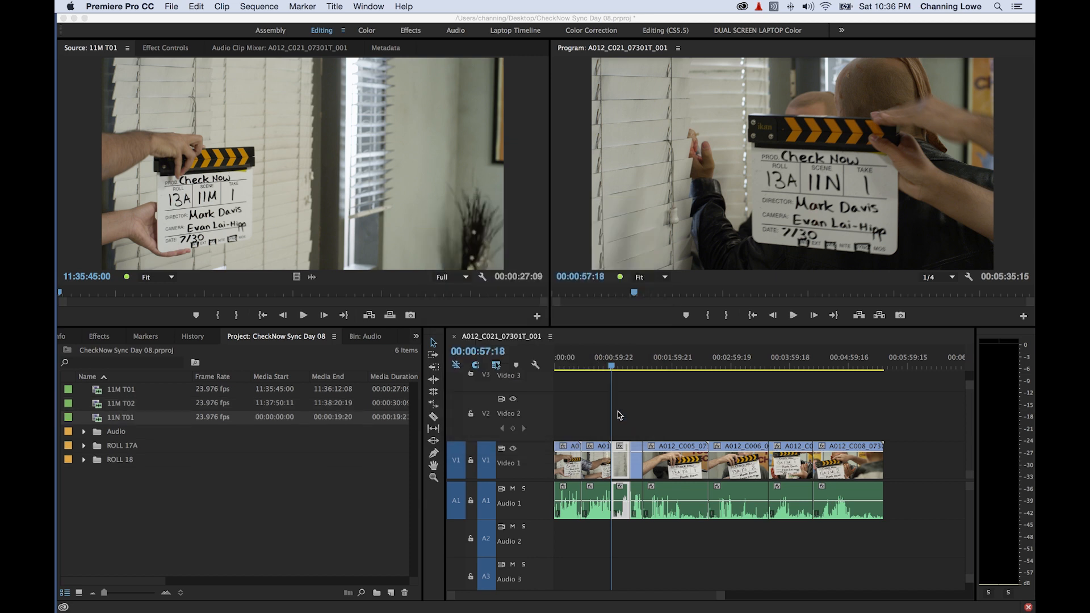
Merge the fourth video clip and its audio into a clip named 11N T02, copying the name for reuse
click(630, 369)
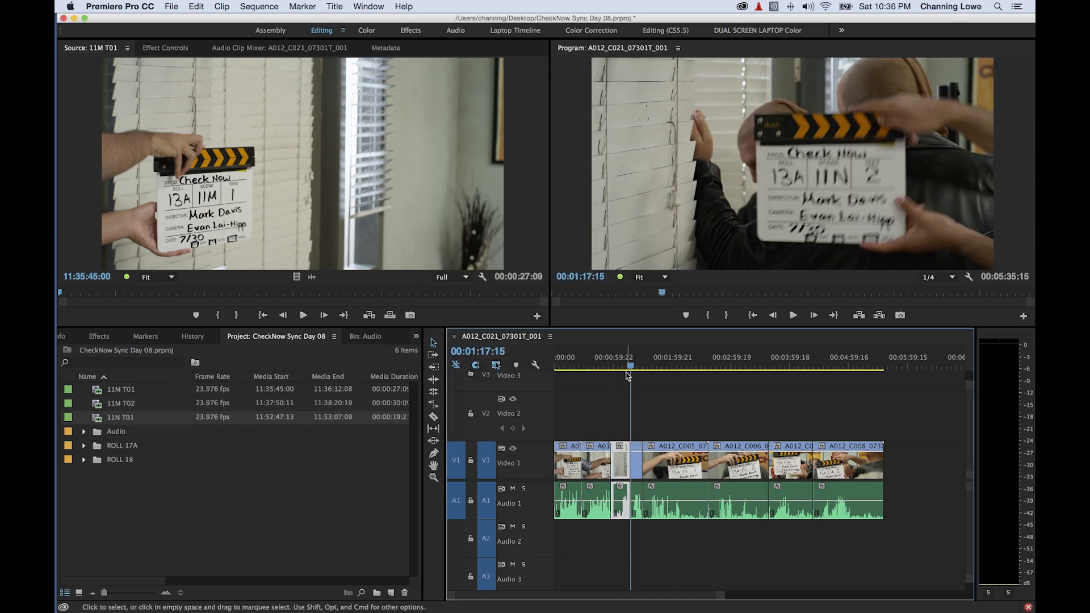
drag(631, 446, 634, 489)
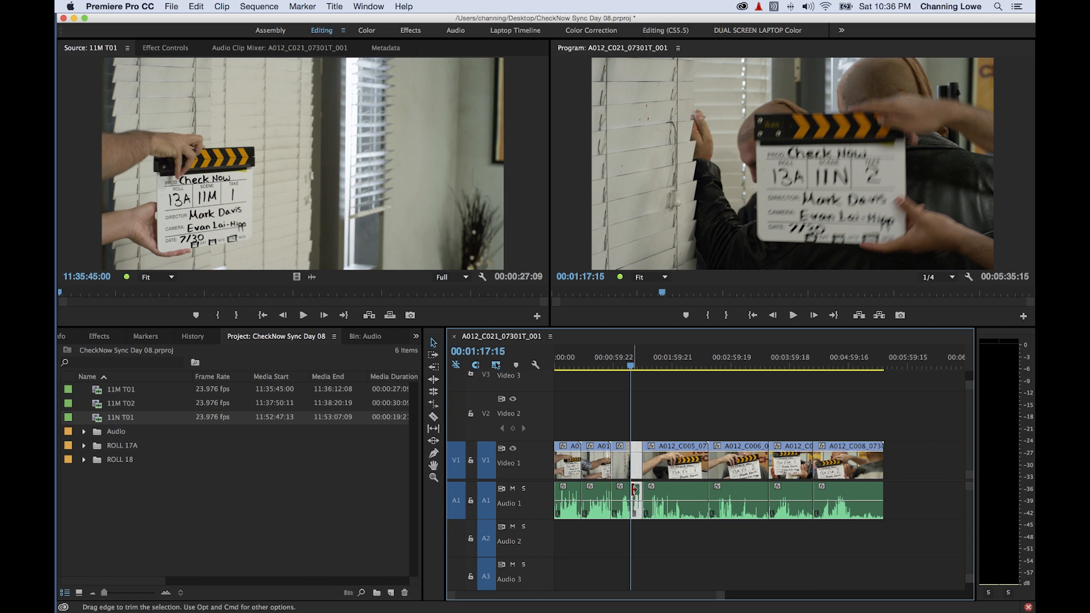
key(super+shift+m)
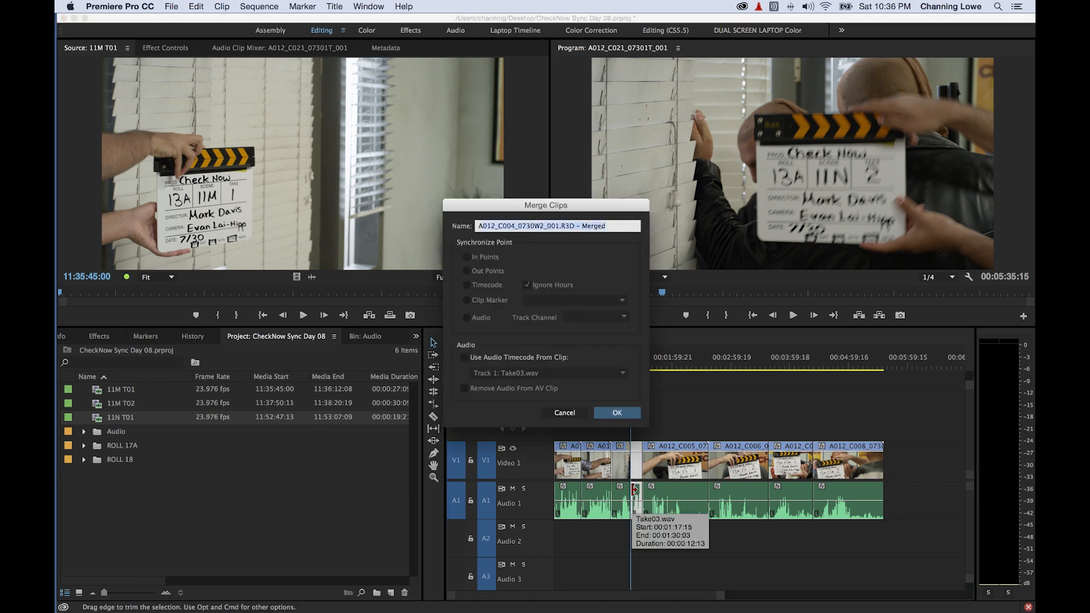
key(super+v)
key(BackSpace)
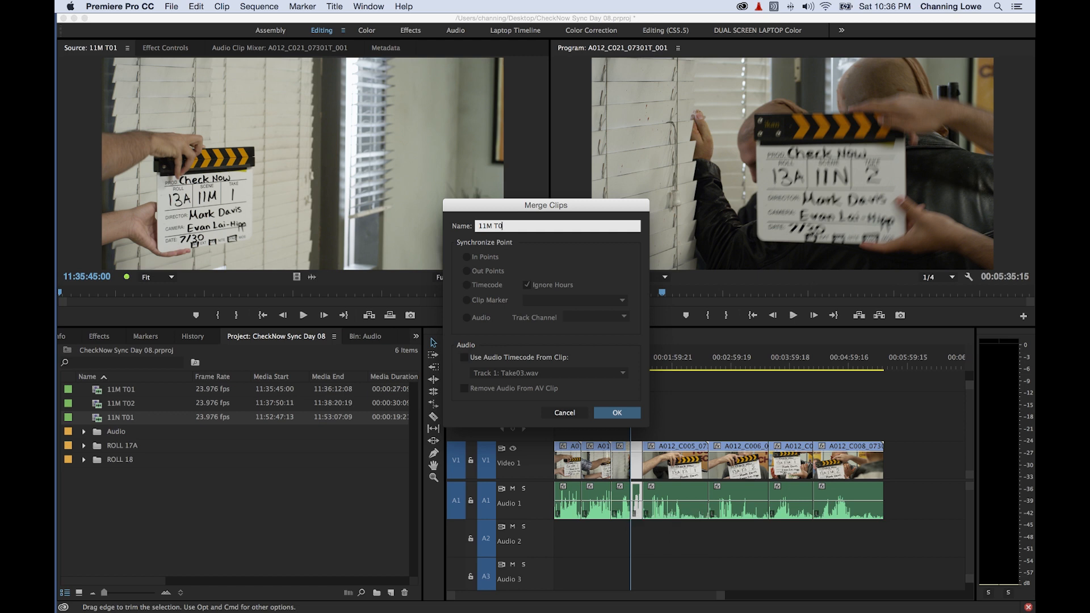
key(BackSpace)
text(N)
key(super+a)
key(super+c)
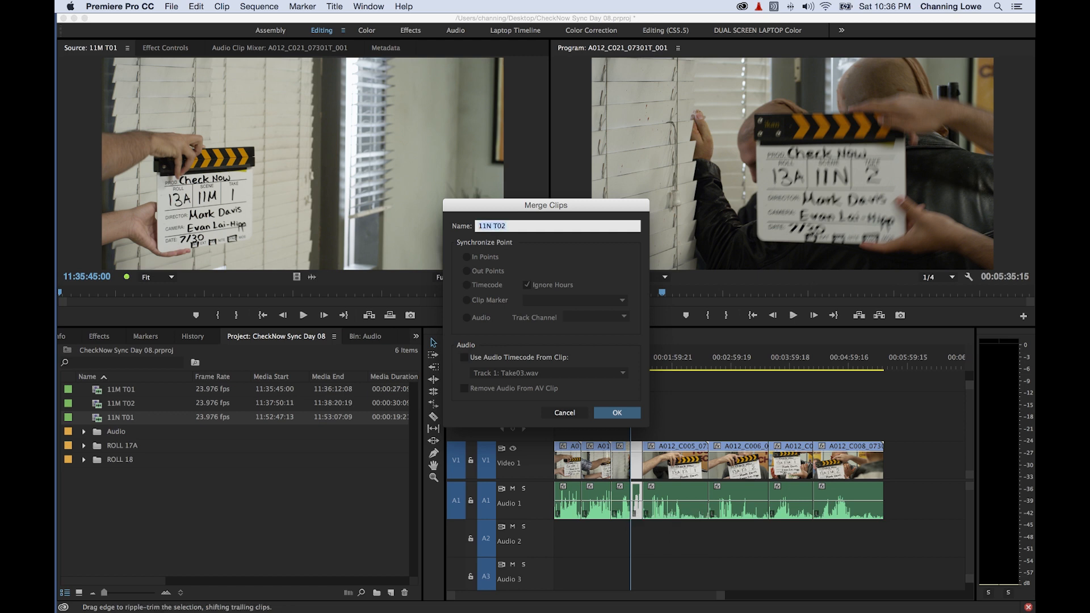
key(Return)
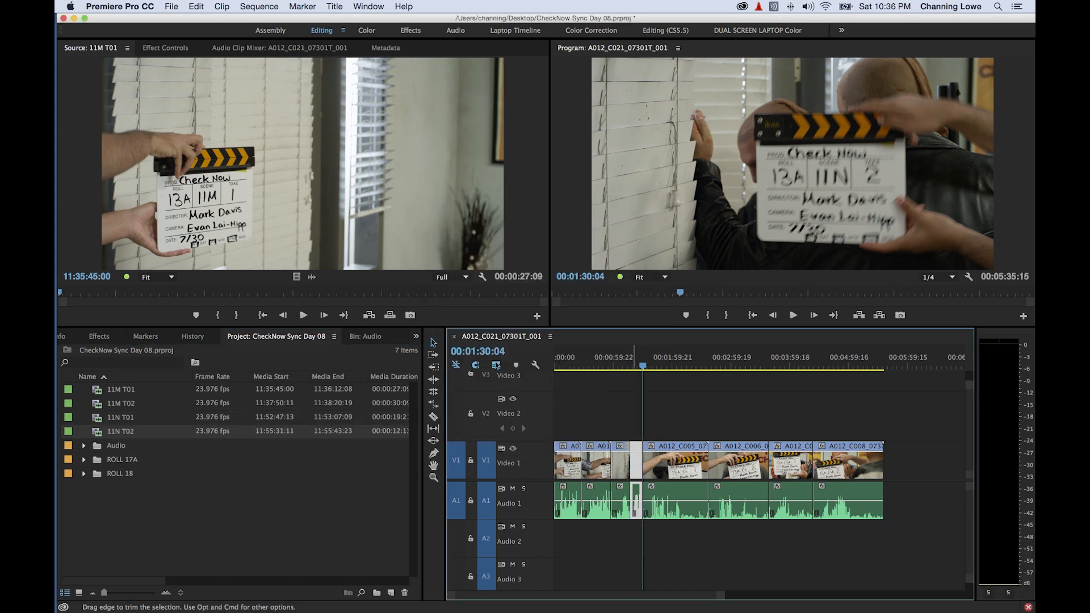
Merge the fifth video clip and its audio into a clip named 13 T01, reusing the copied name as a base
drag(682, 415, 653, 563)
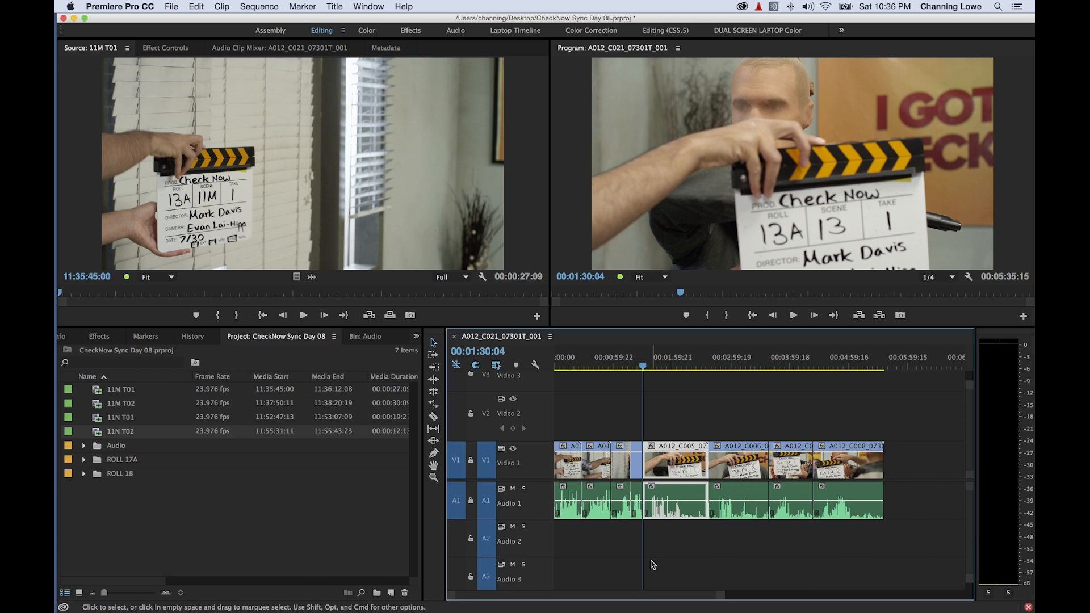
key(super+shift+m)
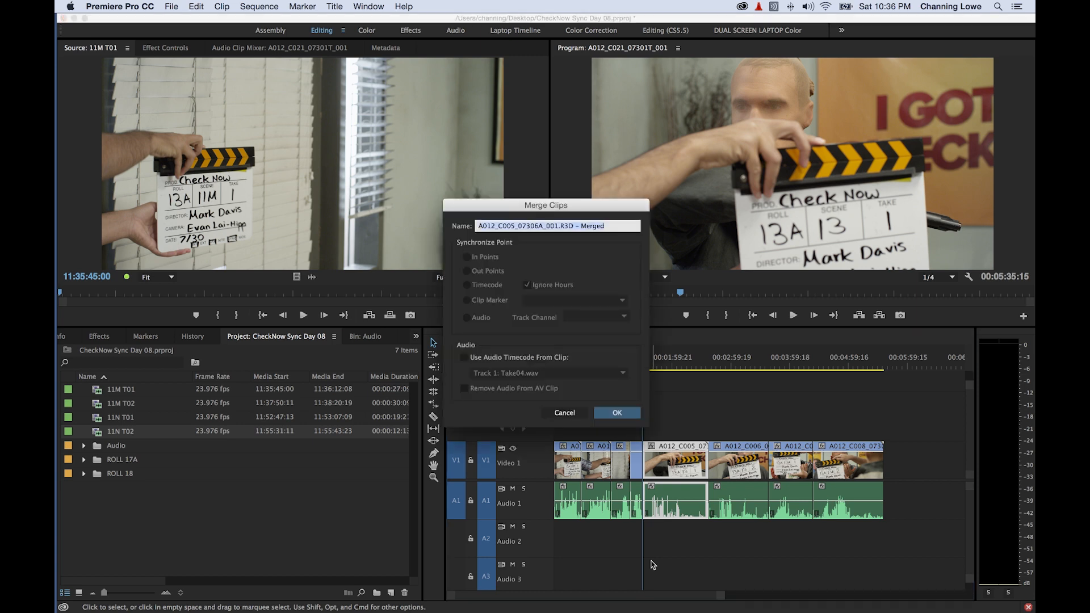
key(super+v)
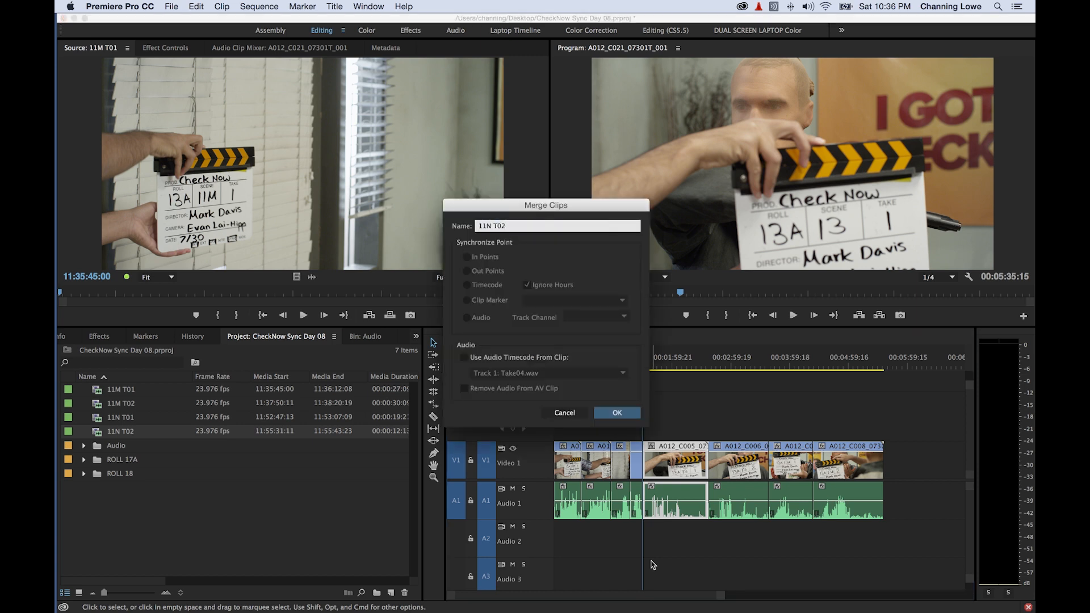
key(BackSpace)
text(1)
key(BackSpace)
key(BackSpace)
text(2)
key(Return)
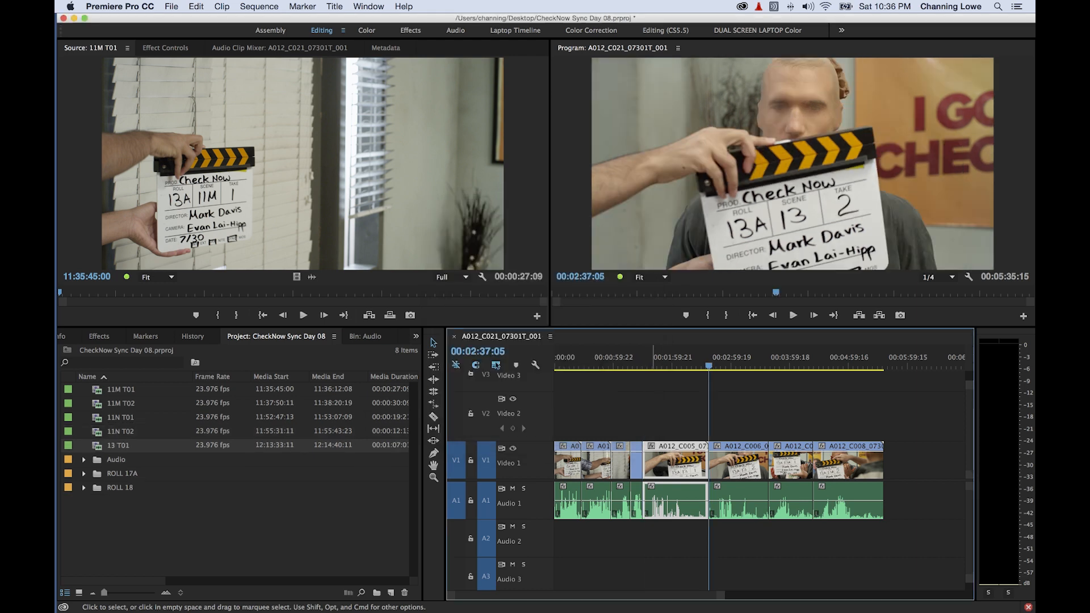
Merge the remaining three video clips with their audio into clips named 13 T02, 13A T01 and 13A T02
key(super+s)
click(732, 509)
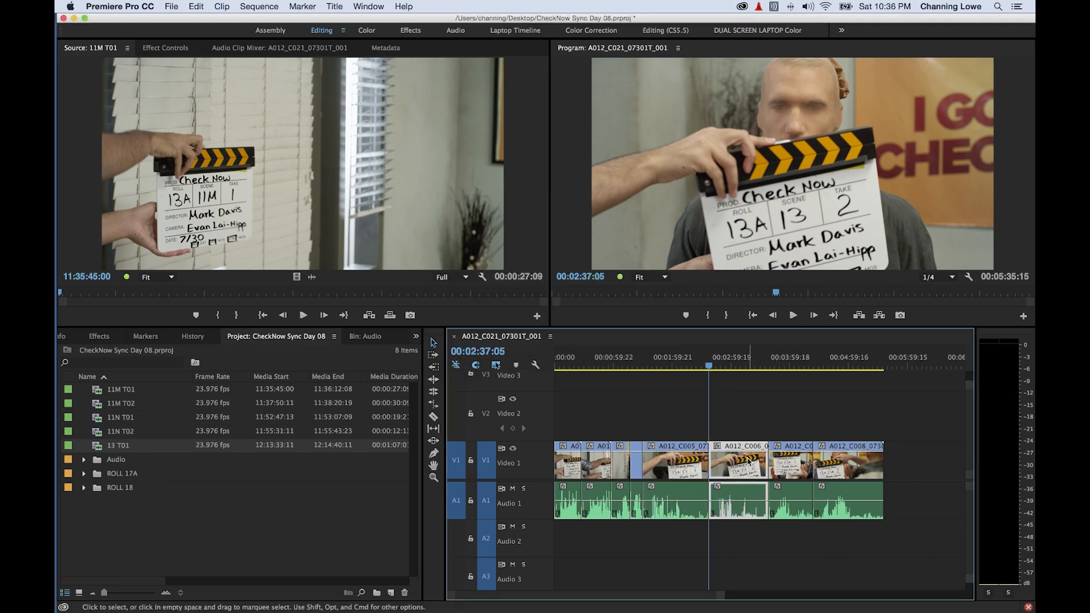
key(super+m)
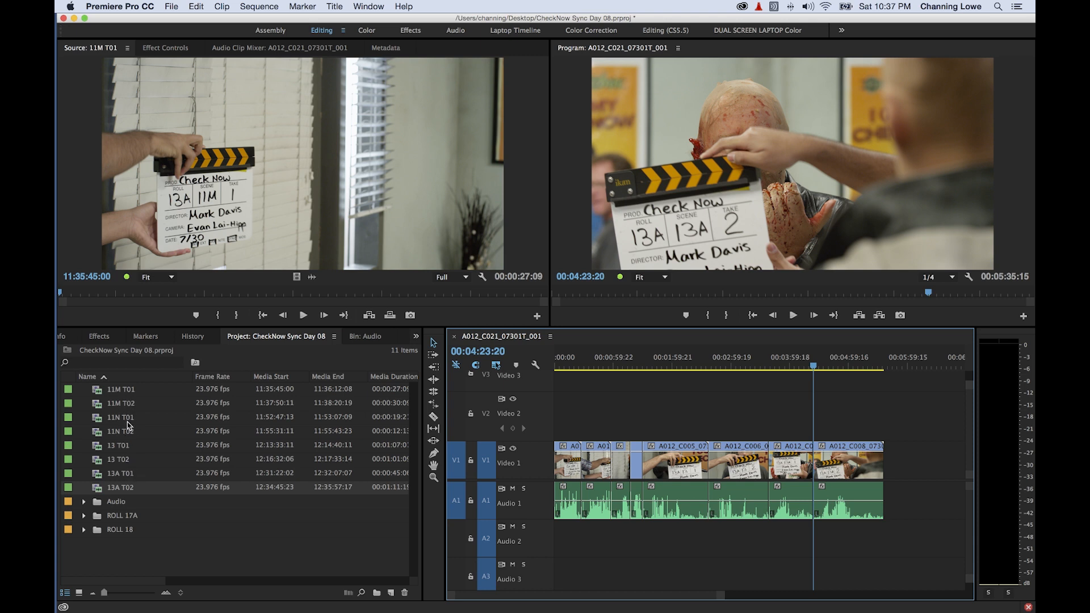
Group the merged clips 11M T01 through 11N T02 in a new bin named SCENE 11 and collapse it
click(145, 550)
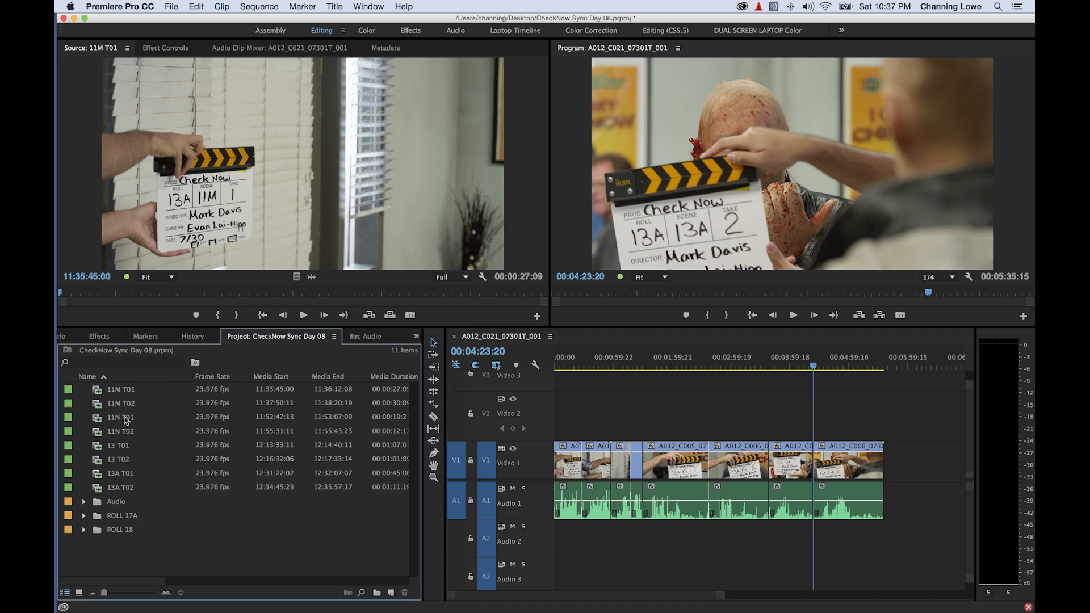
click(121, 393)
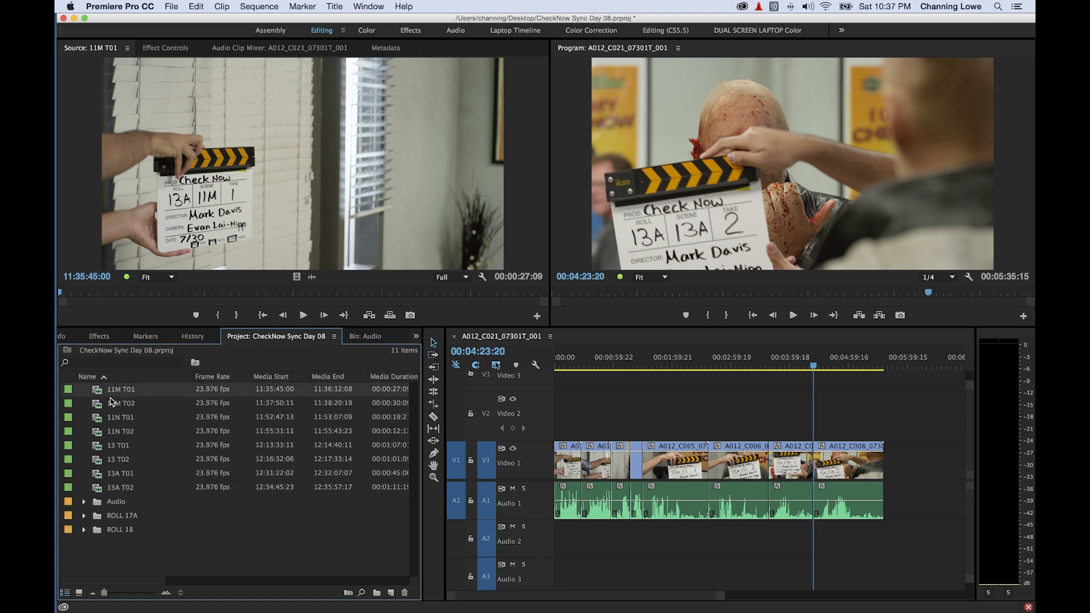
shift+click(116, 434)
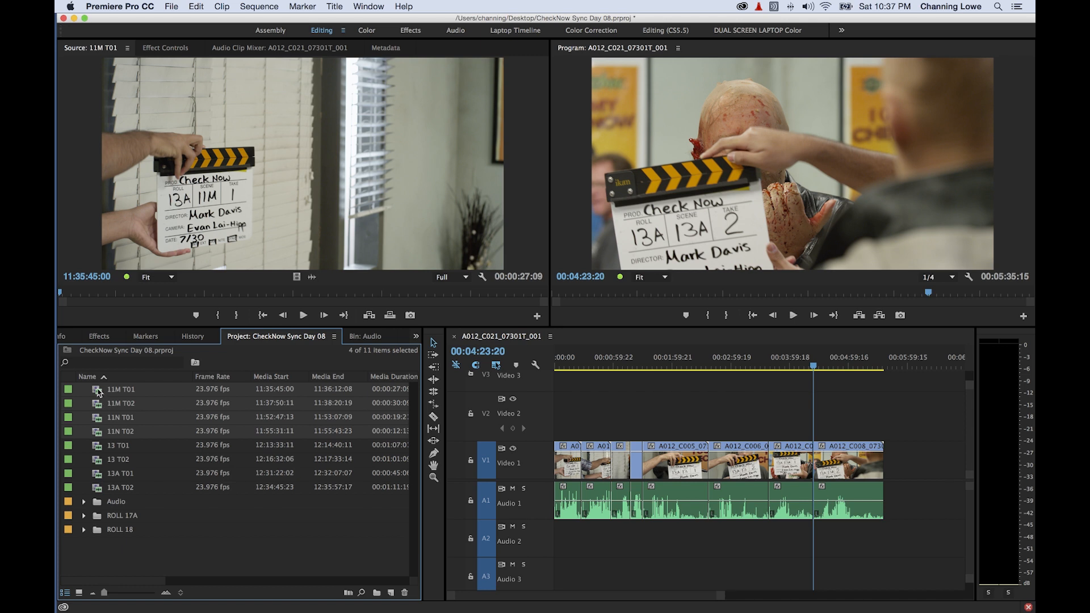
drag(115, 395, 378, 593)
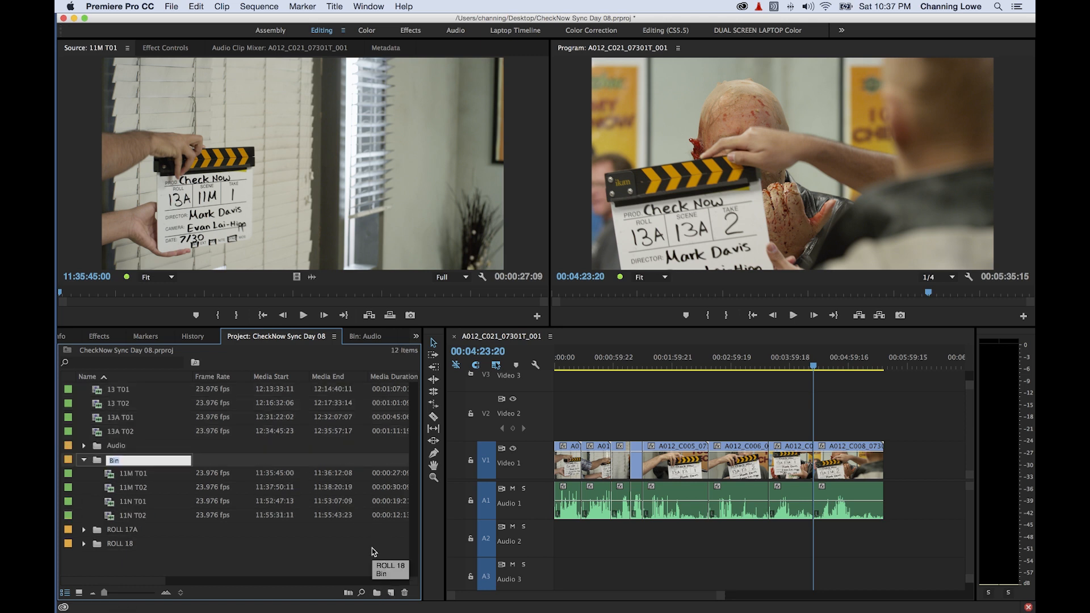
text(SCENE 11)
key(Tab)
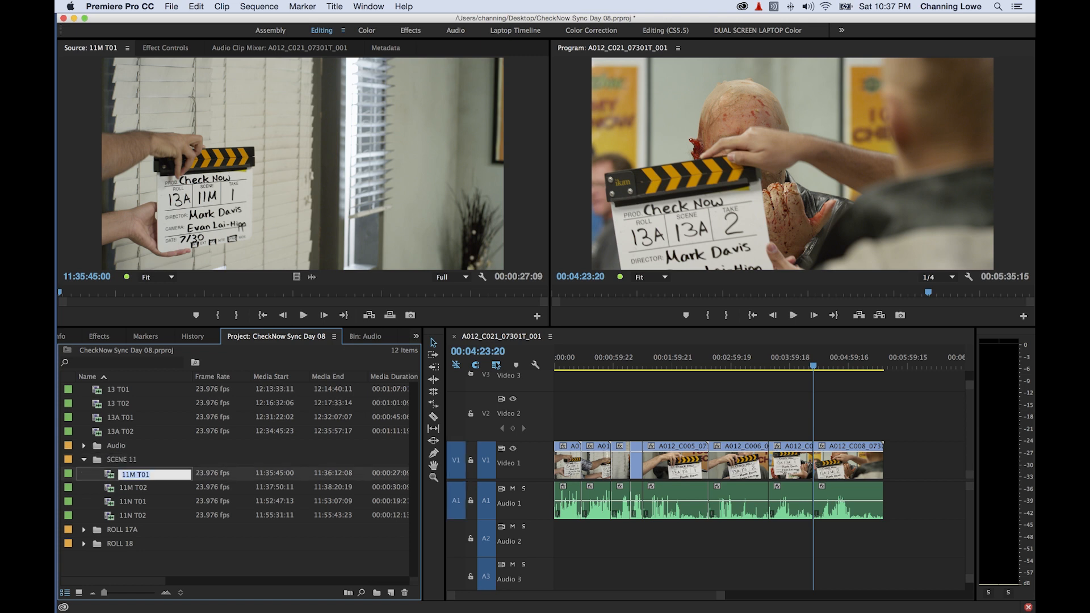
click(84, 460)
click(108, 459)
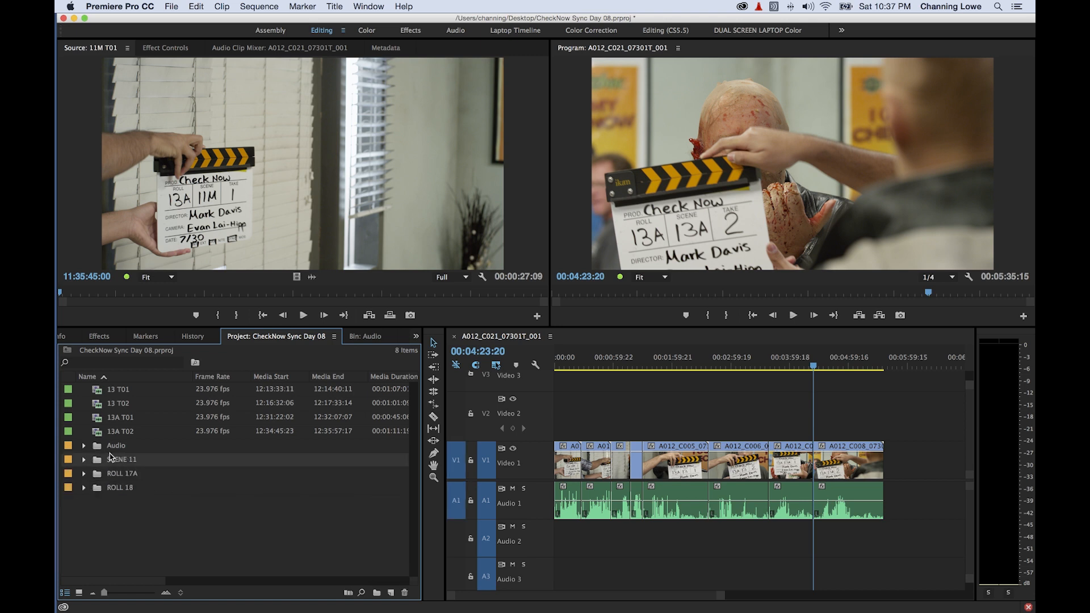
Group the merged clips 13 T01 through 13A T02 in a new bin named SCENE 13 and collapse it
click(101, 433)
shift+click(99, 393)
drag(99, 389, 377, 594)
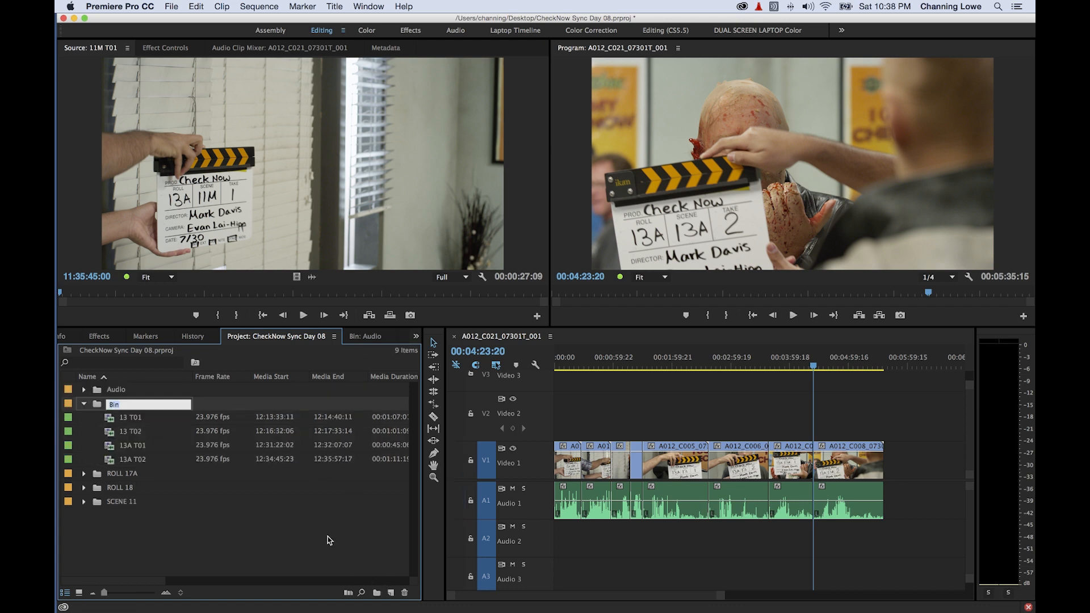
text(SCENE 13)
key(Return)
click(84, 403)
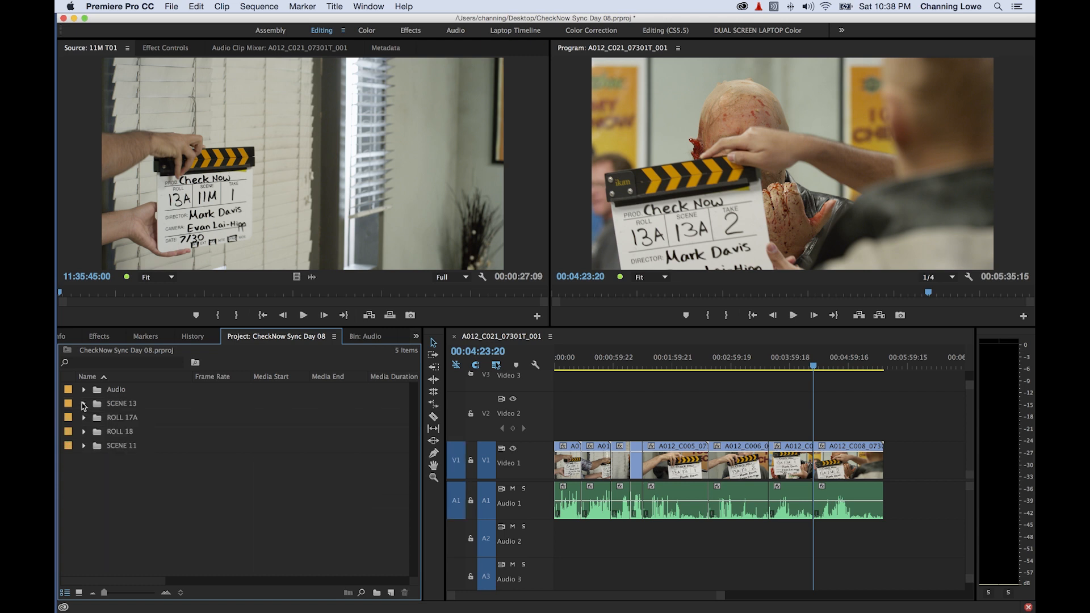
Save the project with the new SCENE 11 and SCENE 13 bins
click(105, 446)
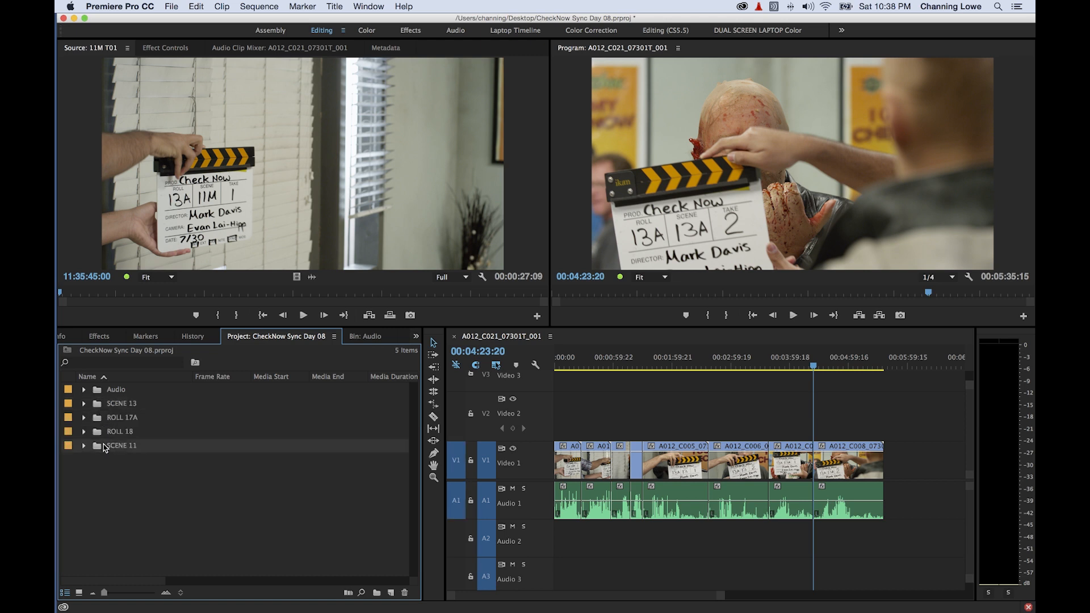
click(115, 409)
click(114, 443)
click(119, 404)
click(111, 446)
key(super+s)
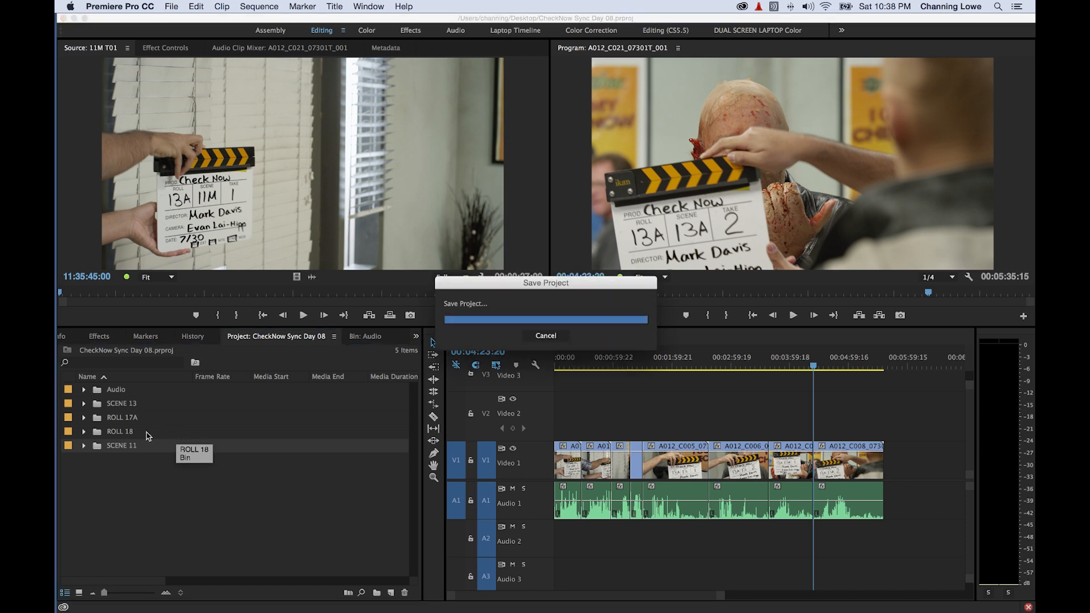
Group the Audio, ROLL 17A and ROLL 18 bins in a new bin named DAY 08 RAW and collapse it
click(124, 434)
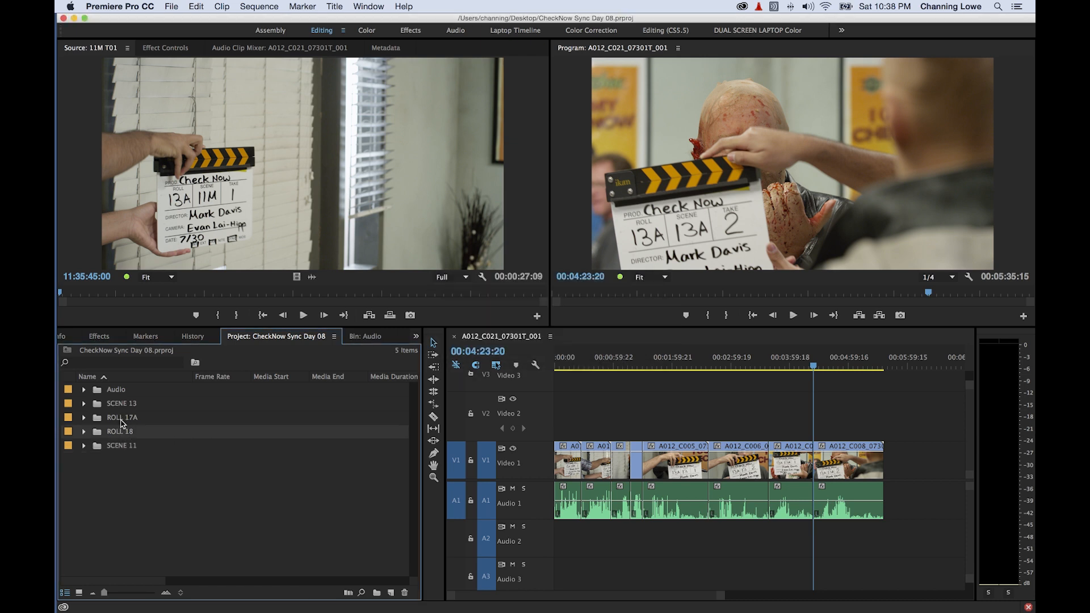
super+click(121, 420)
super+click(116, 392)
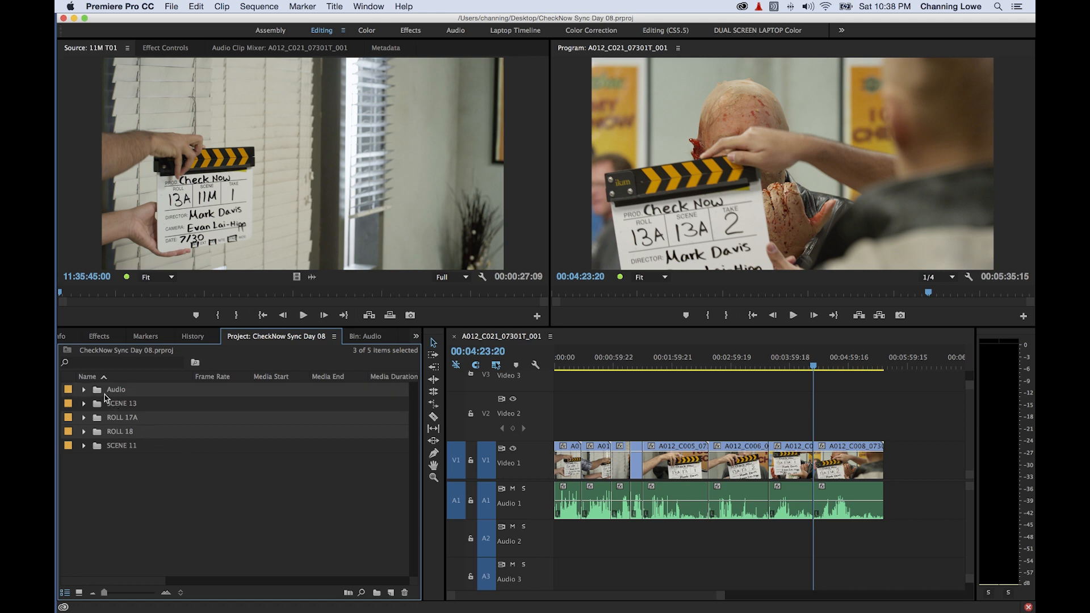
click(378, 592)
text(DAY 08 RAW)
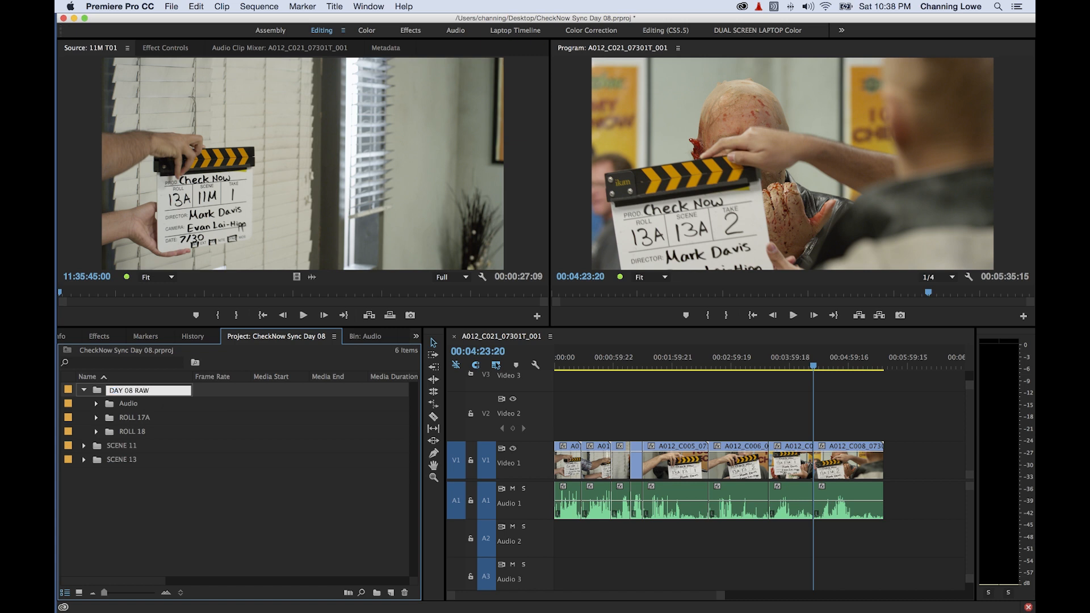
key(Tab)
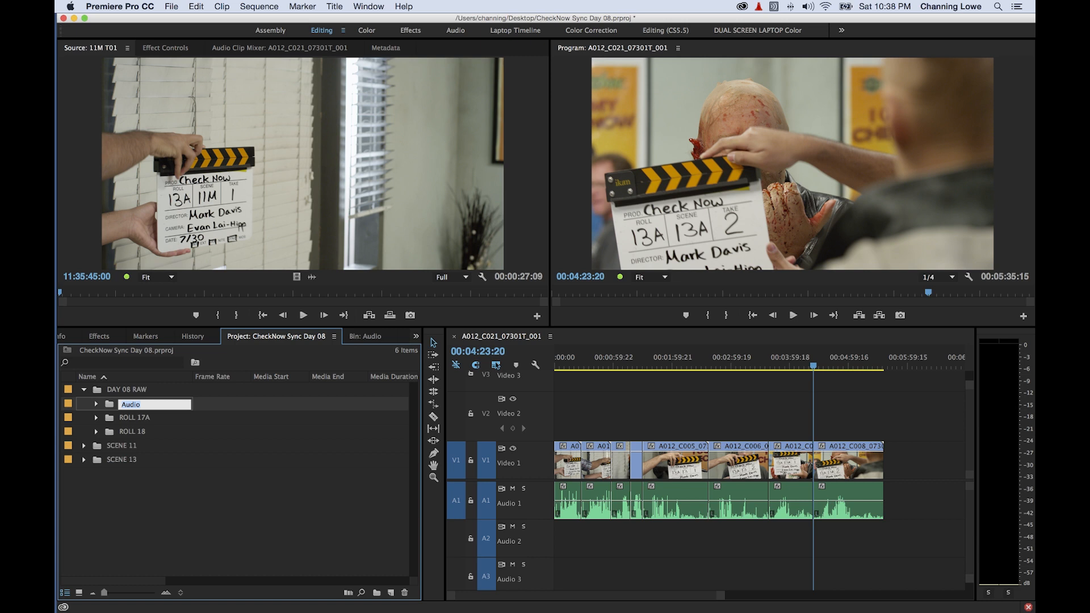
click(84, 389)
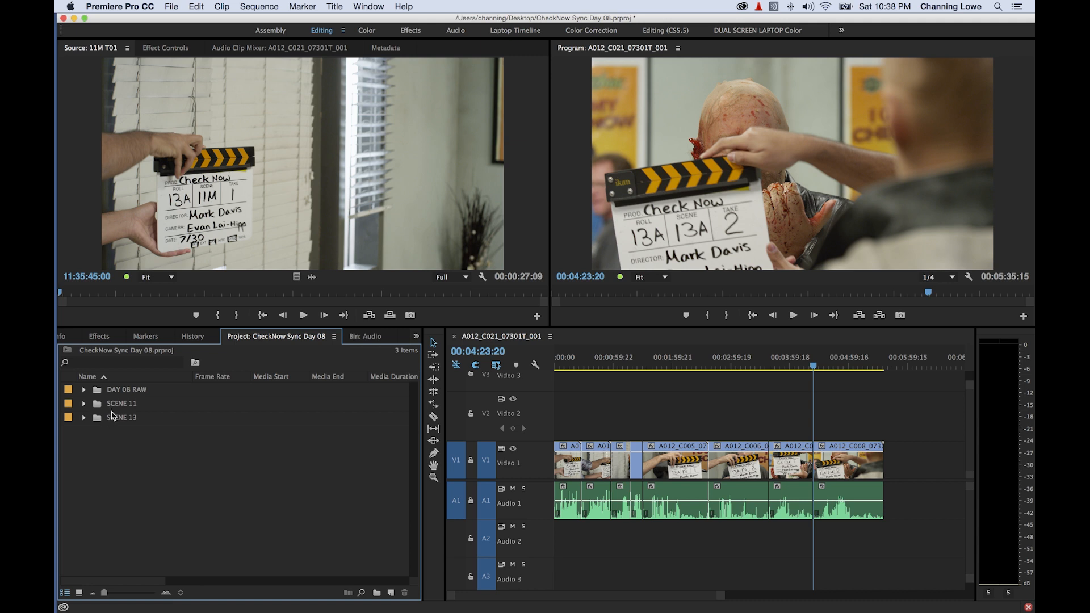
Save the project with its raw material and scene bins organized
click(113, 405)
click(115, 416)
click(118, 405)
click(119, 417)
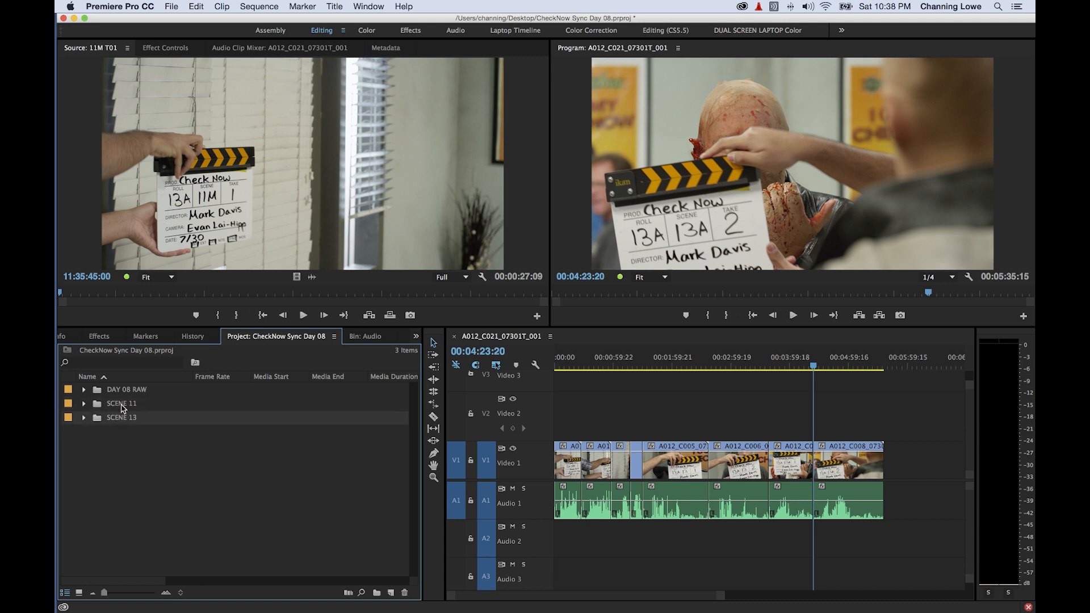
click(122, 406)
click(125, 419)
key(super+s)
click(84, 418)
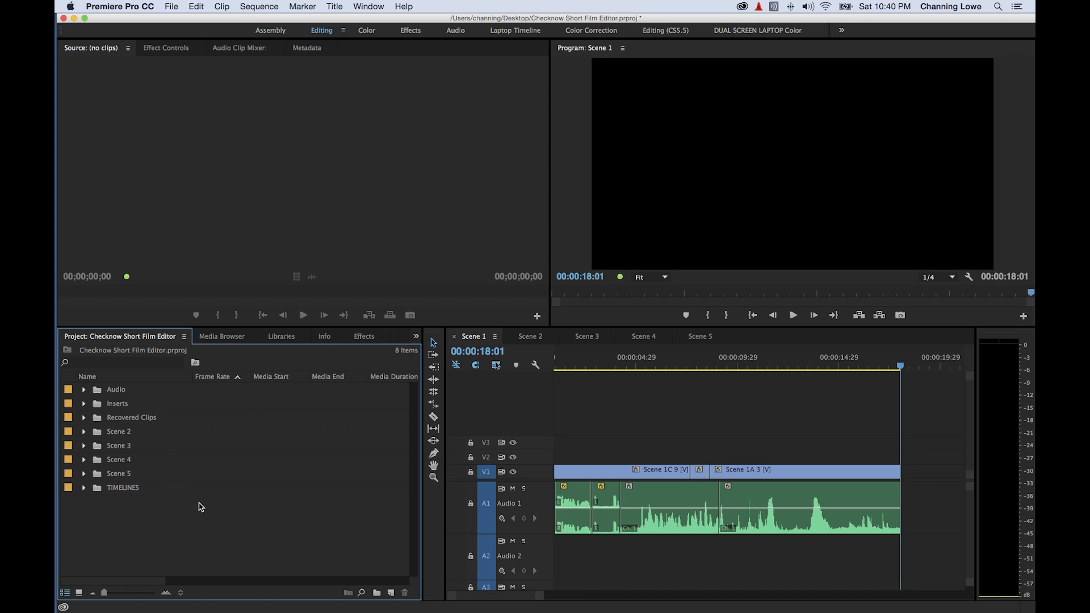
Switch to Finder and move the Checknow Short Film Editor and CheckNow Sync Day 08 project files to open desktop space
key(super+Tab)
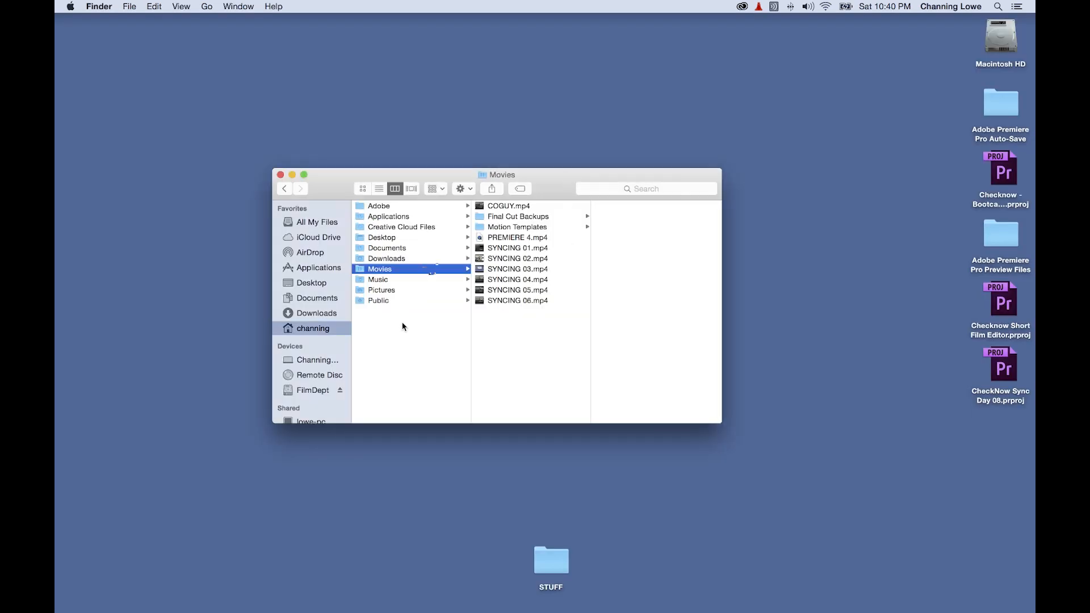
click(280, 174)
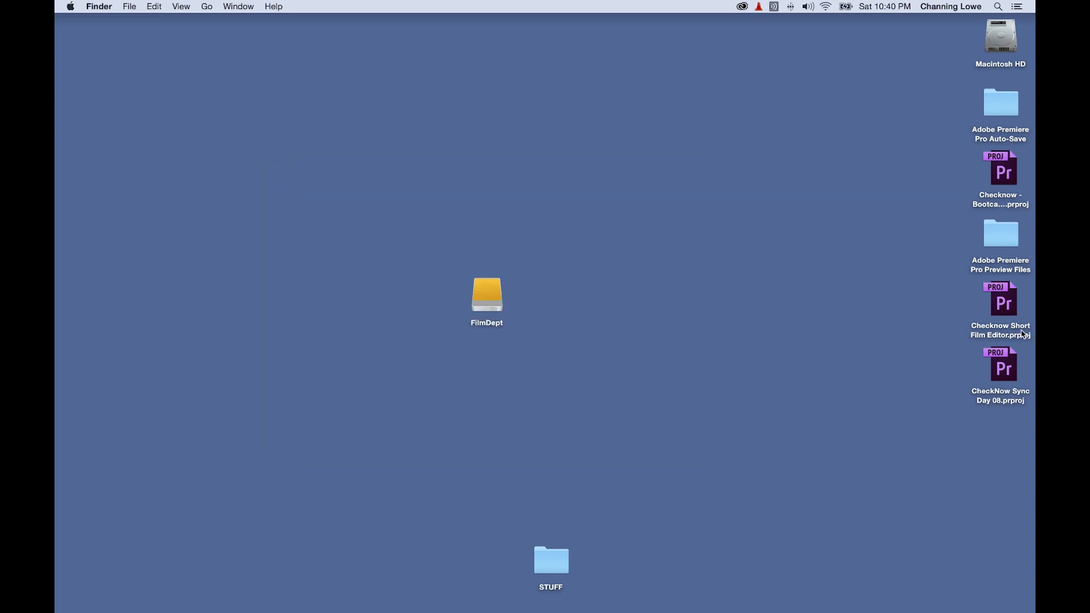
drag(1002, 305, 823, 230)
drag(1016, 369, 827, 316)
click(849, 326)
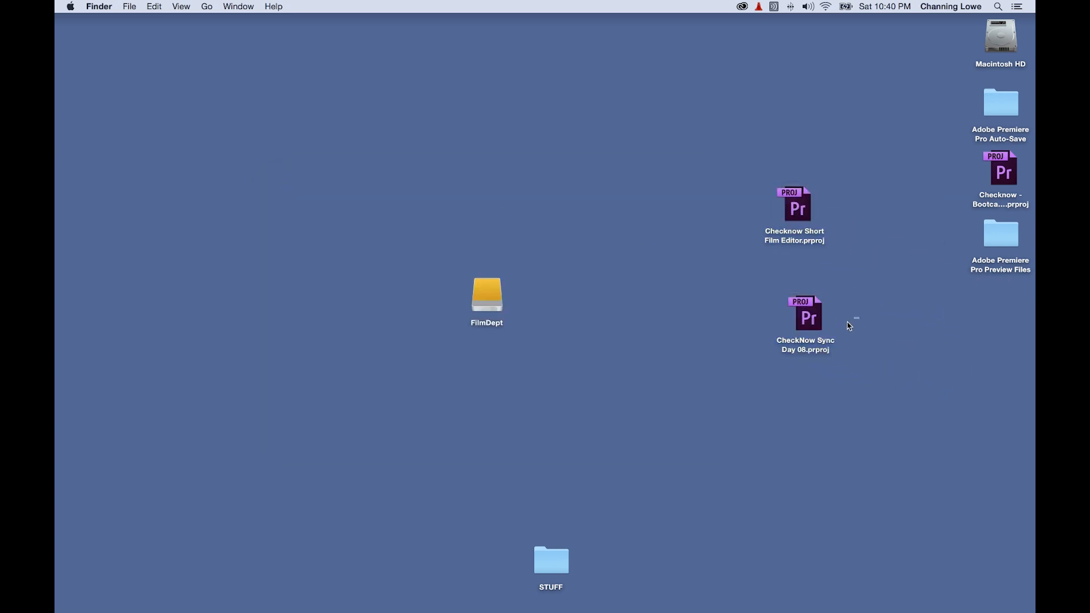
Open the file information for CheckNow Sync Day 08.prproj and examine its size
click(814, 322)
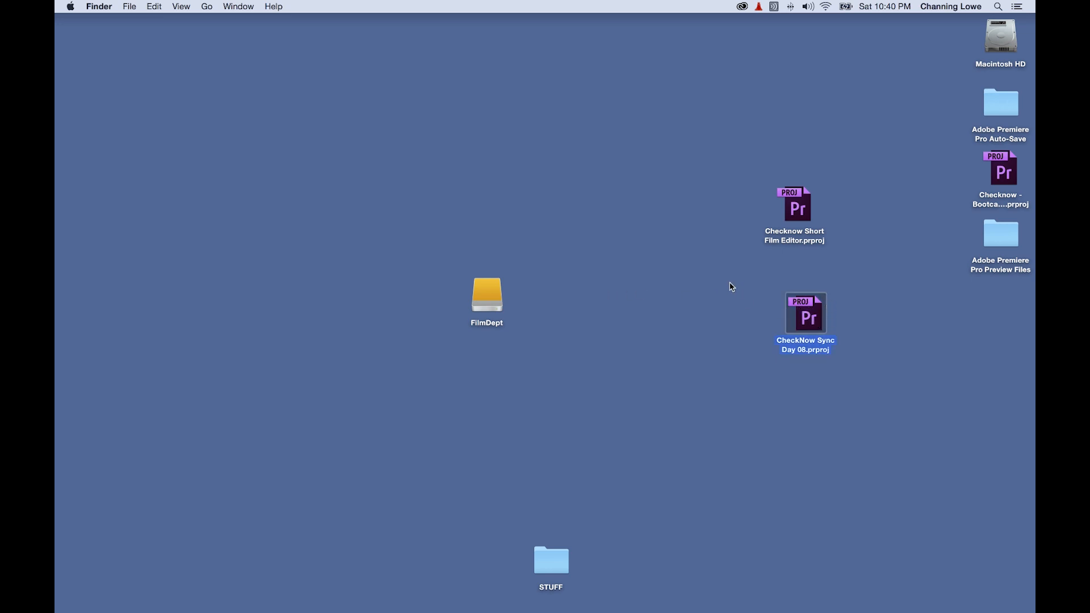
double_click(824, 314)
key(super+i)
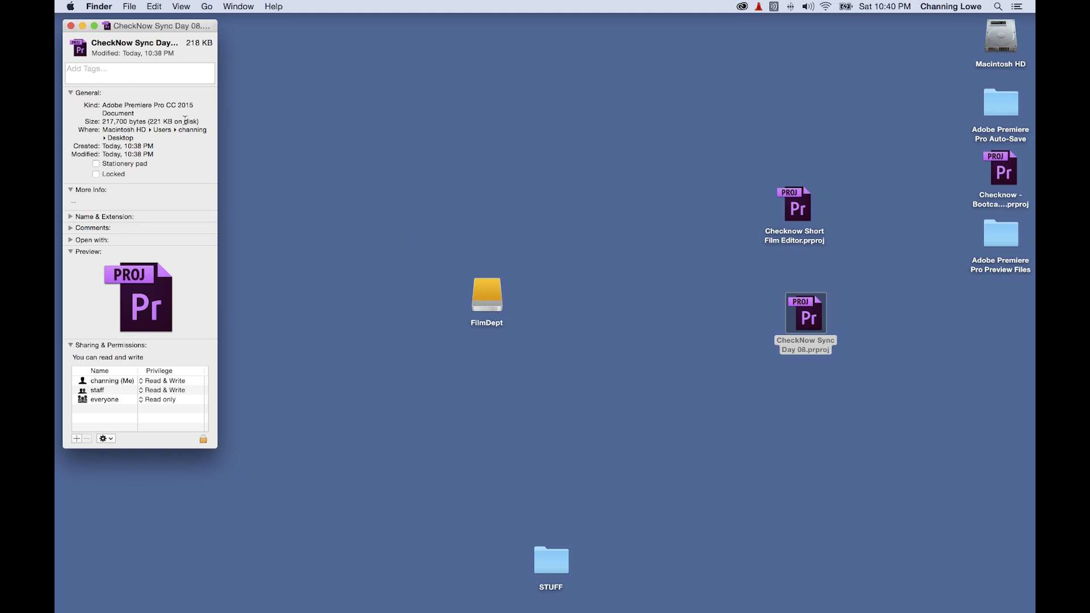
drag(753, 309, 801, 332)
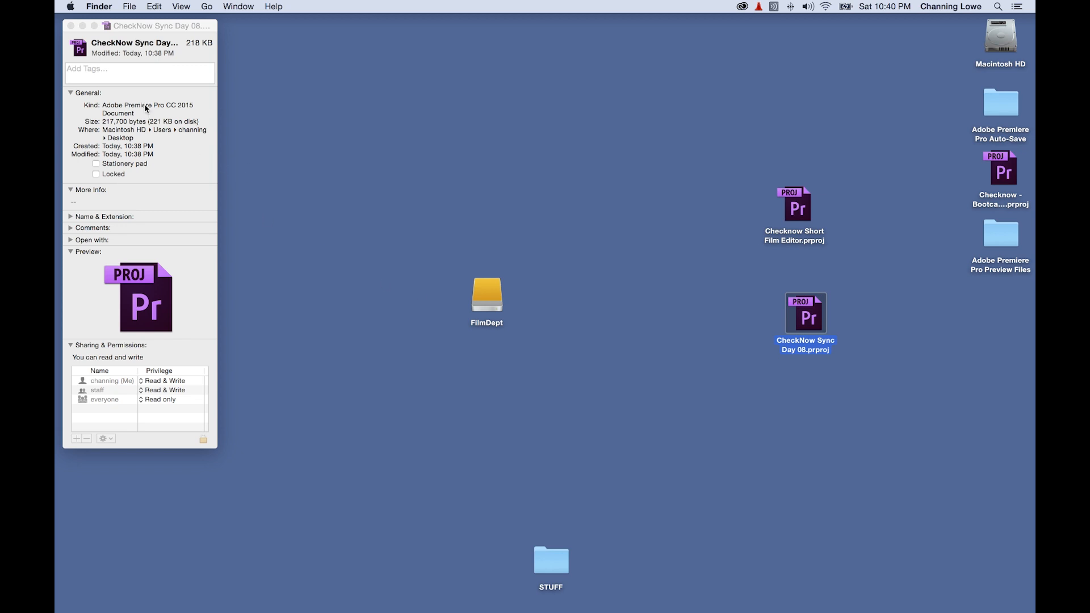
Close the file information for CheckNow Sync Day 08.prproj and switch to the Checknow Short Film Editor project in Premiere Pro
drag(719, 307, 814, 333)
click(71, 26)
key(super+Tab)
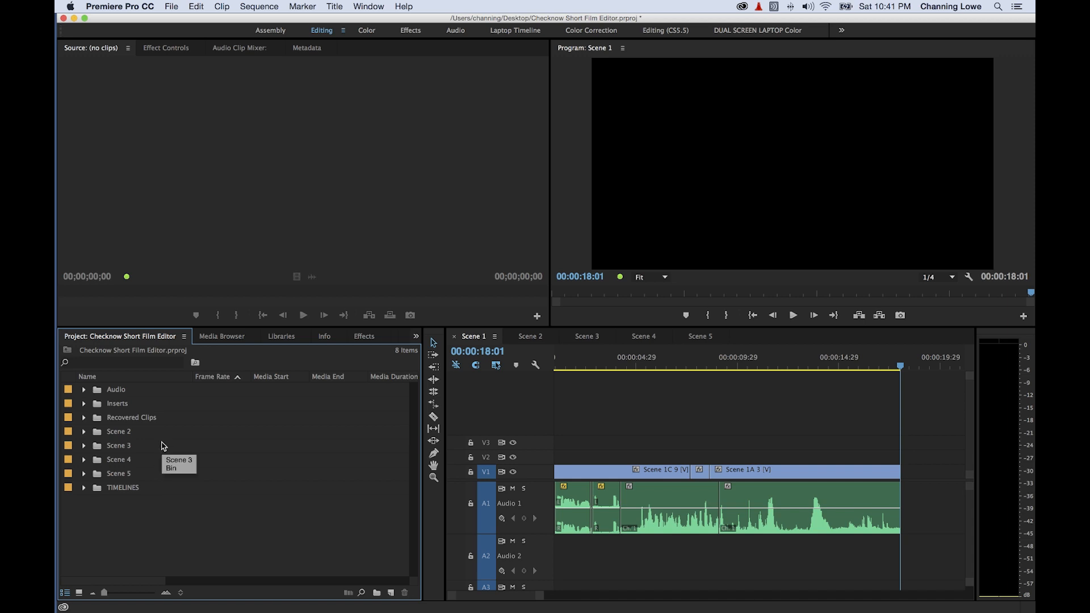
Import the entire CheckNow Sync Day 08.prproj project from the Desktop, creating a folder for the imported items
key(super+i)
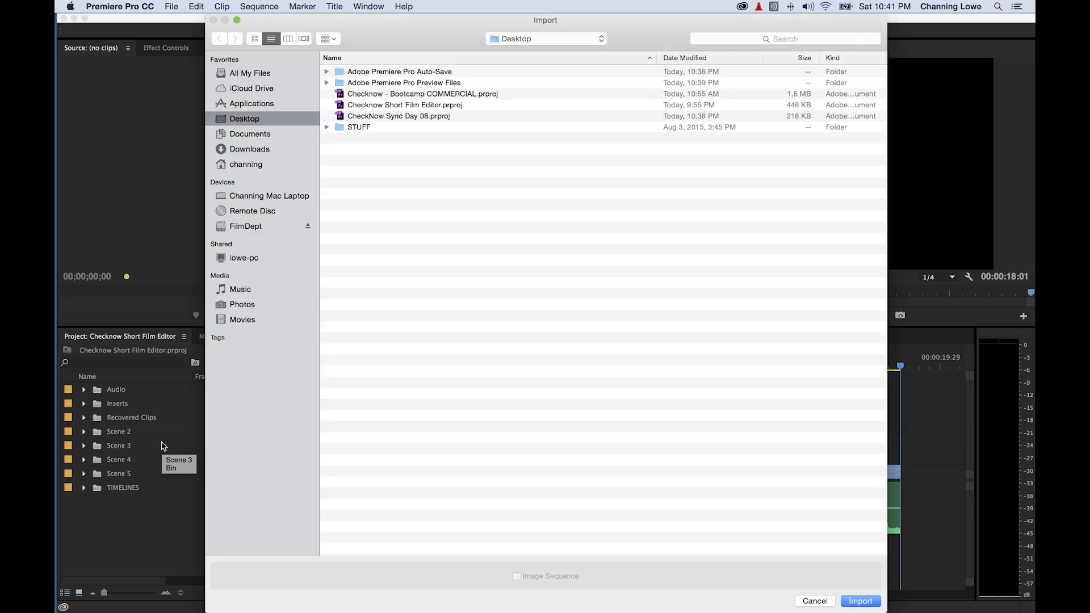
click(399, 117)
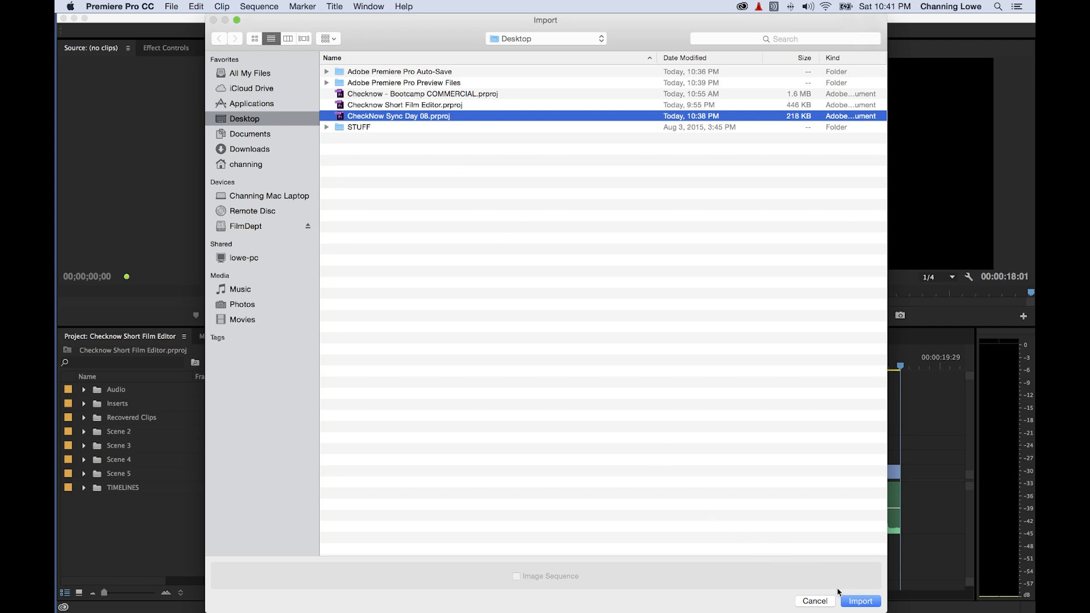
click(857, 602)
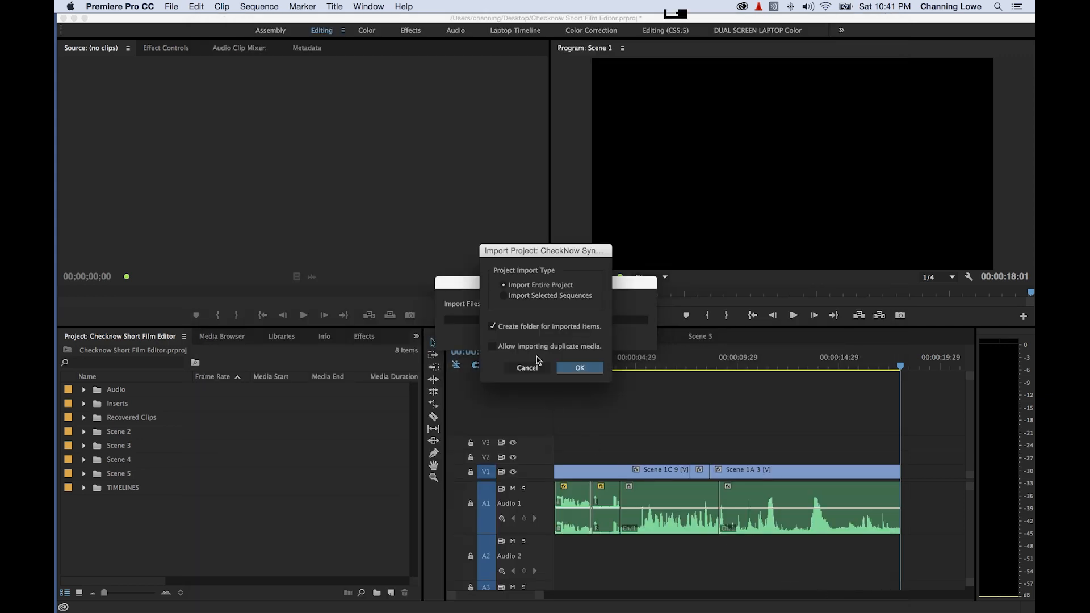
click(520, 297)
click(584, 370)
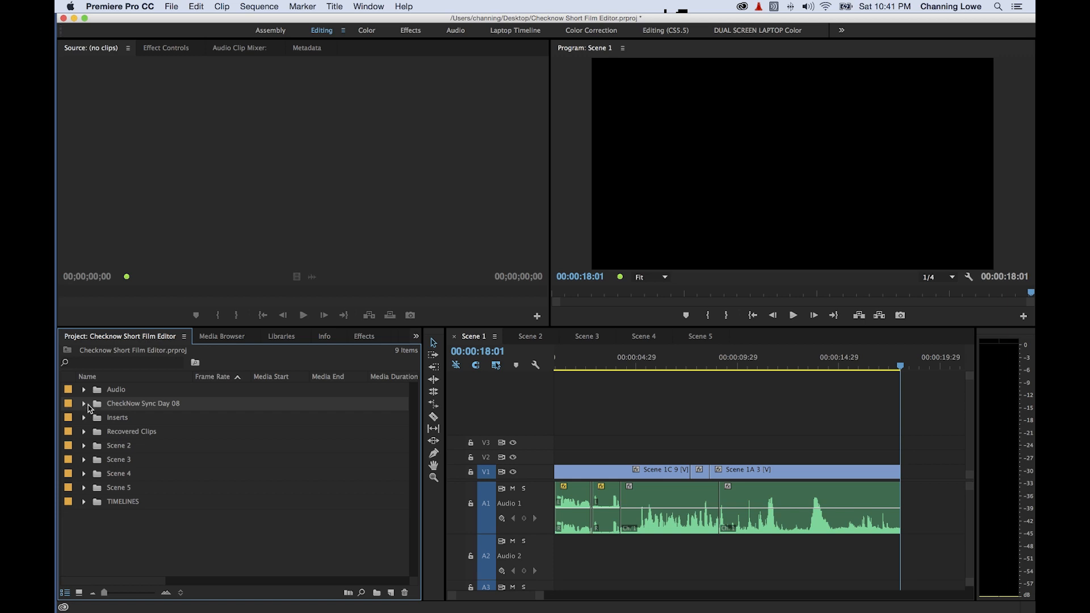
Move the DAY 08 RAW, SCENE 11 and SCENE 13 bins out of CheckNow Sync Day 08 to the project root and delete the emptied bin
click(85, 405)
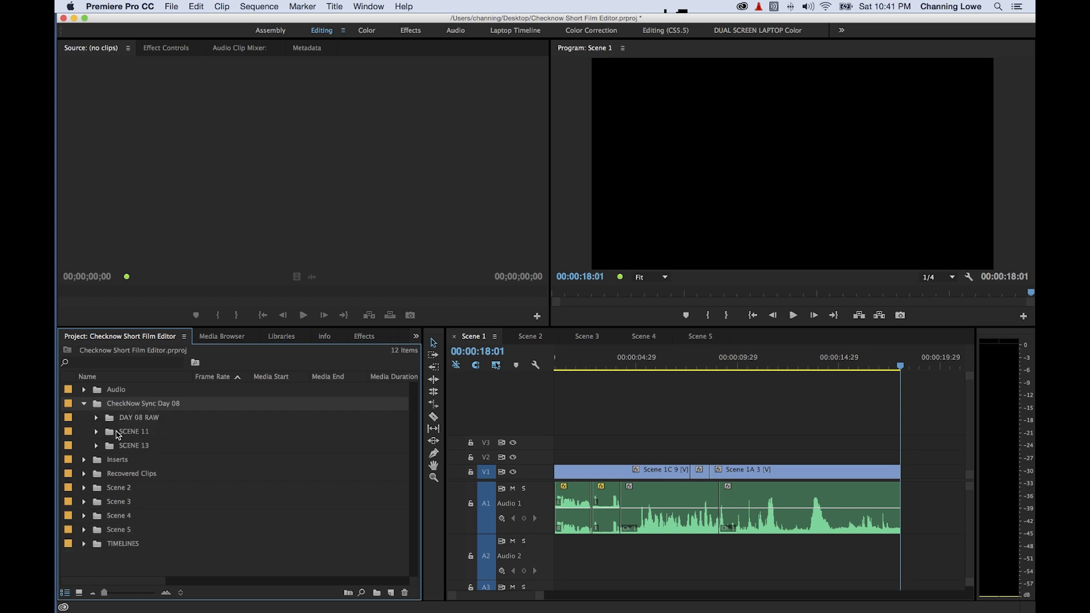
click(116, 431)
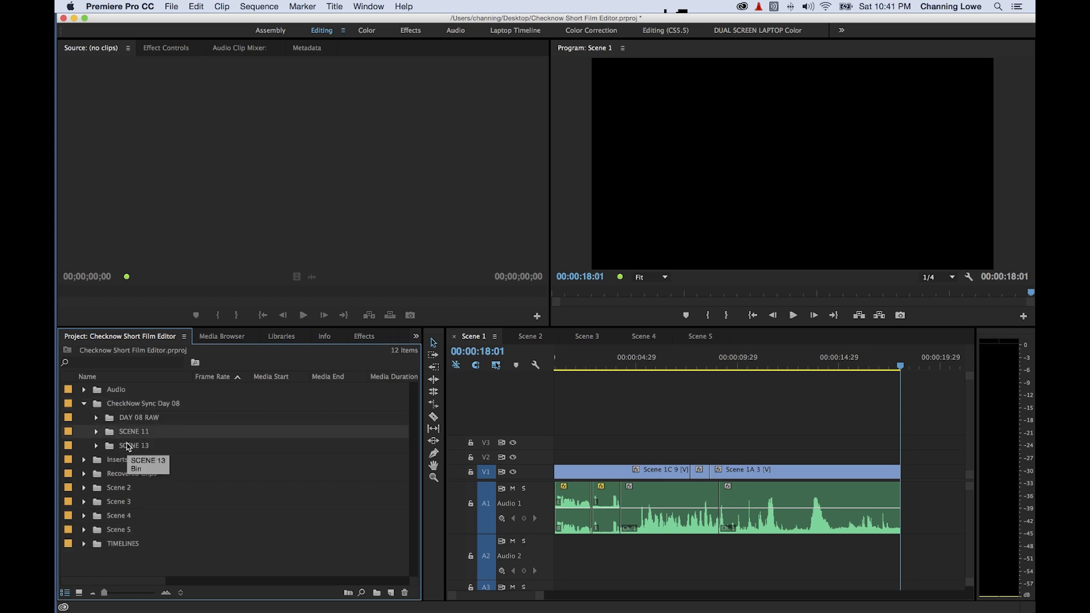
click(127, 444)
click(136, 421)
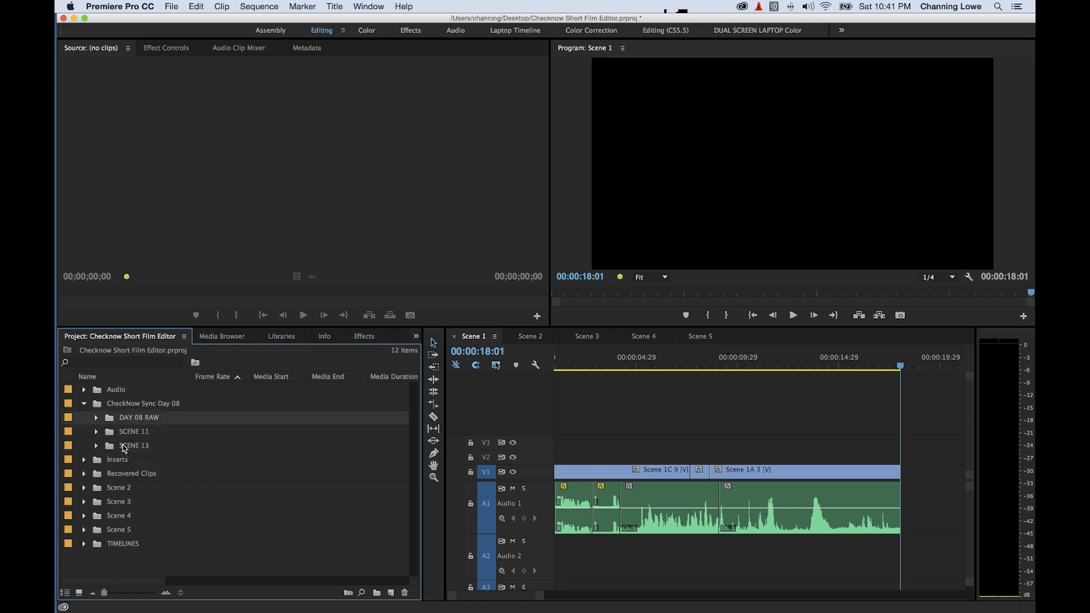
shift+click(122, 446)
drag(113, 423, 84, 419)
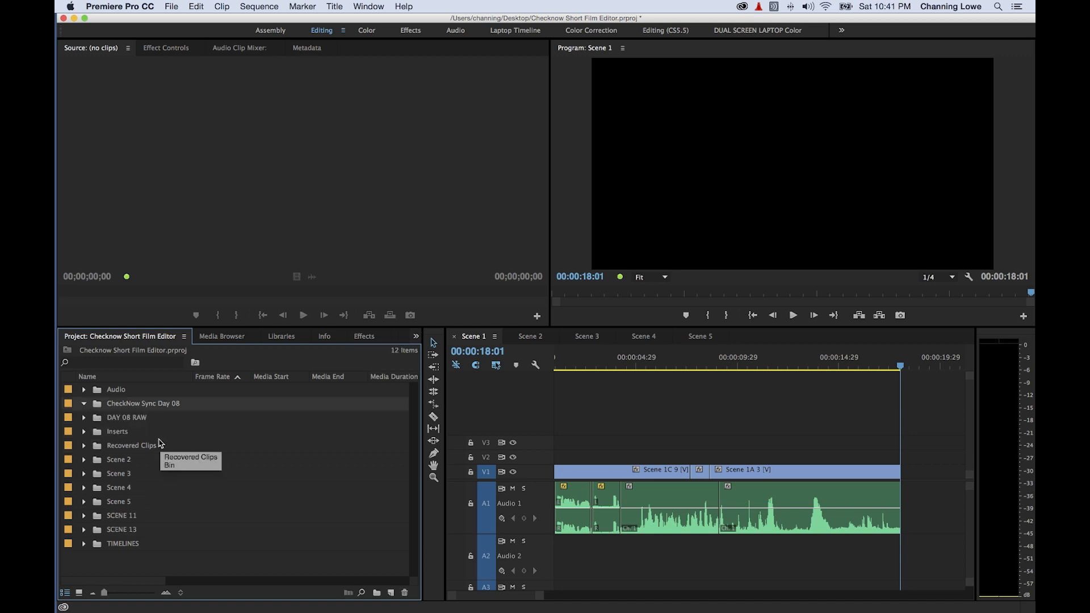
key(Delete)
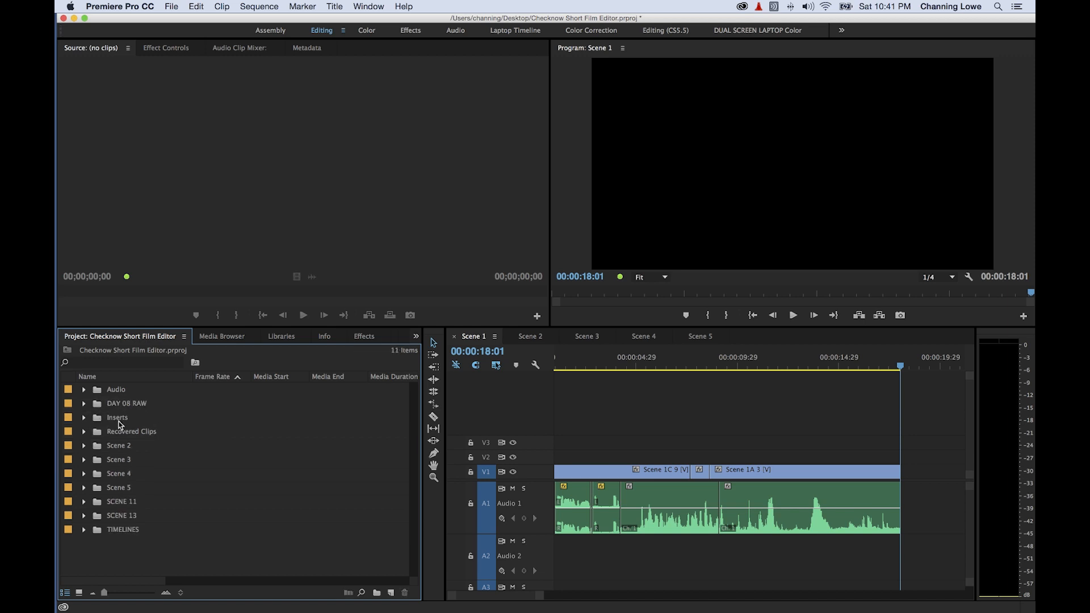
Open the merged clip 11M T01 from the SCENE 11 bin in the source monitor and preview its picture and sound
click(84, 502)
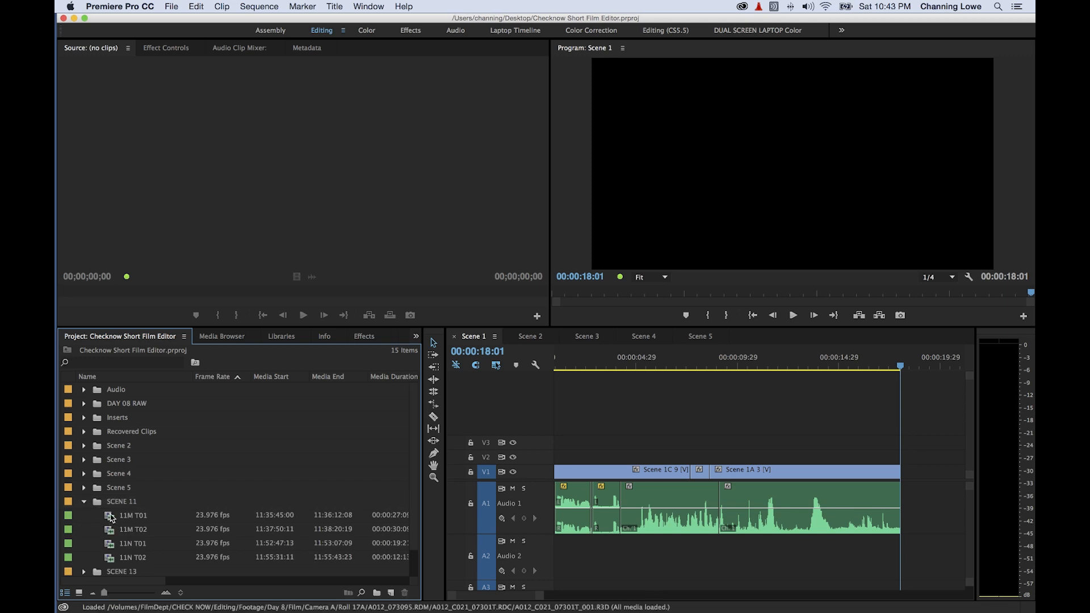
double_click(111, 517)
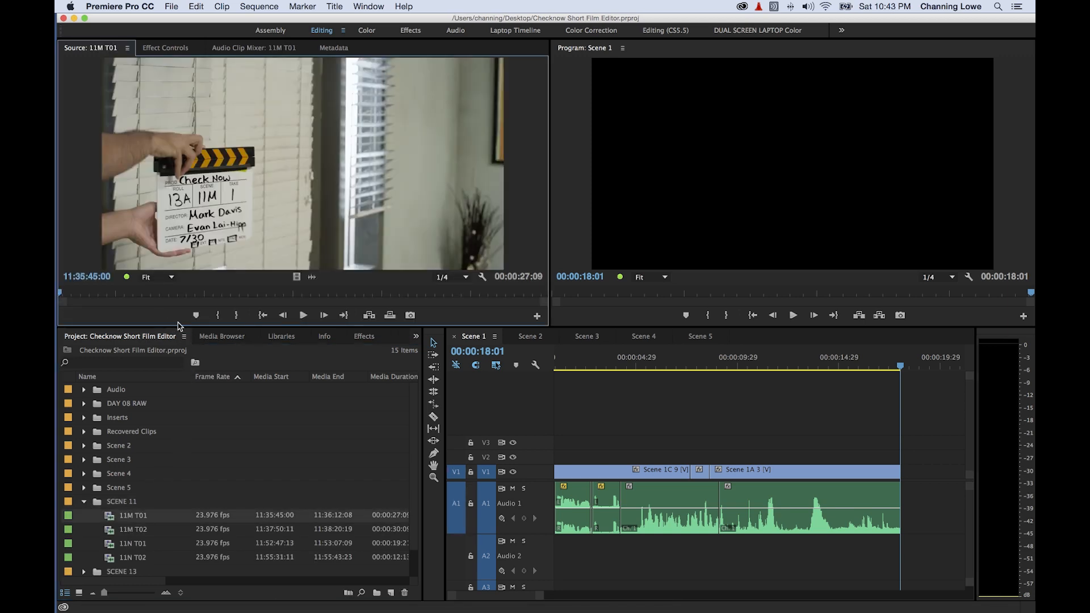
key(space)
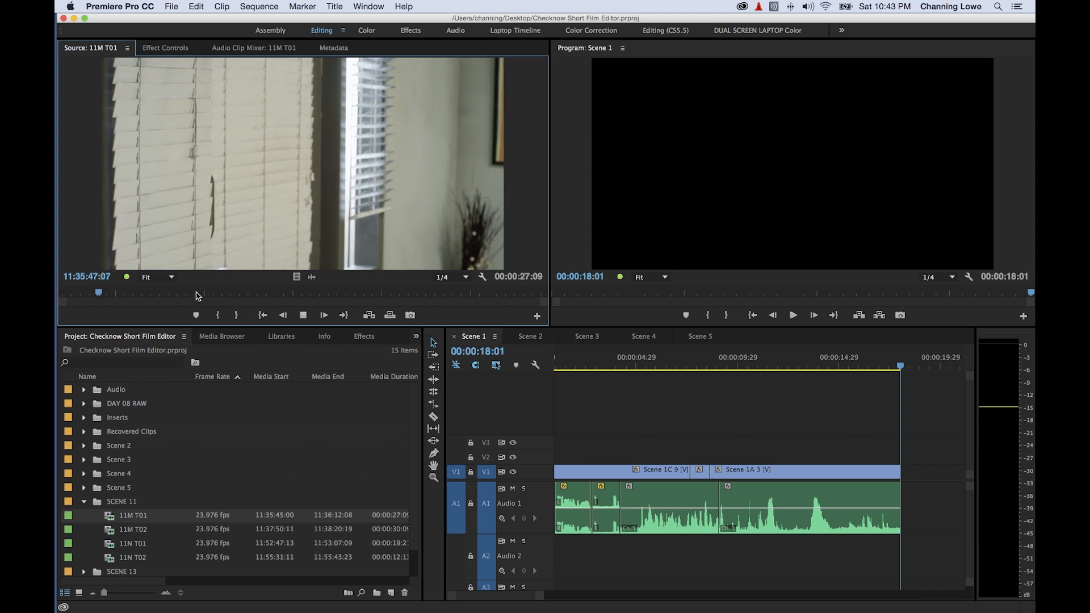
click(253, 294)
click(308, 314)
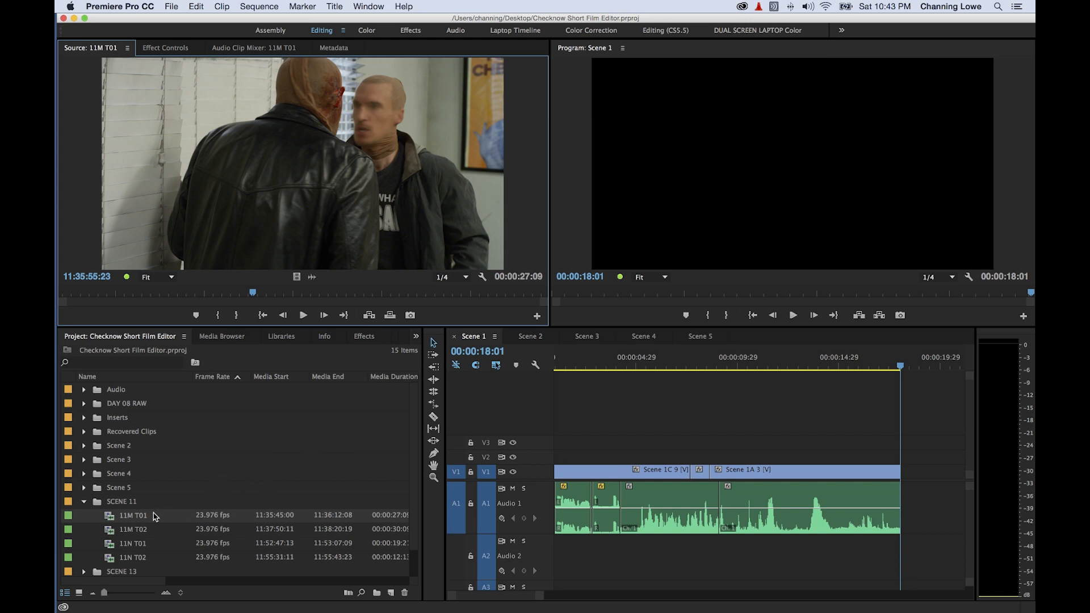
Mark a 00:00:07:02 range of 11M T01 ending at 11:36:01:19, insert it at the end of the Scene 1 sequence and check it there
drag(253, 294, 356, 296)
key(i)
key(o)
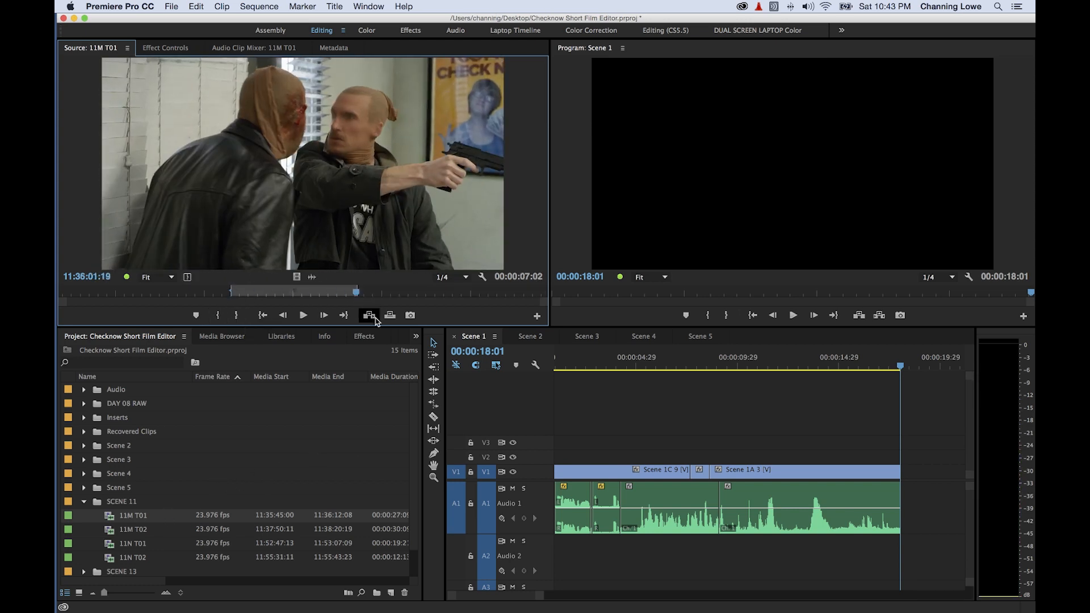
click(375, 318)
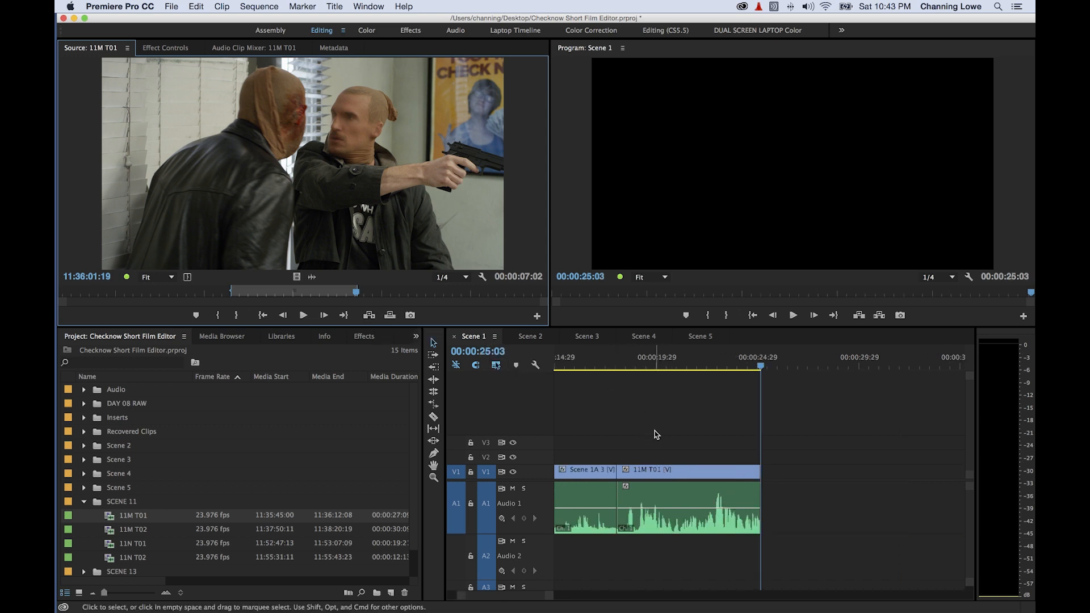
click(673, 357)
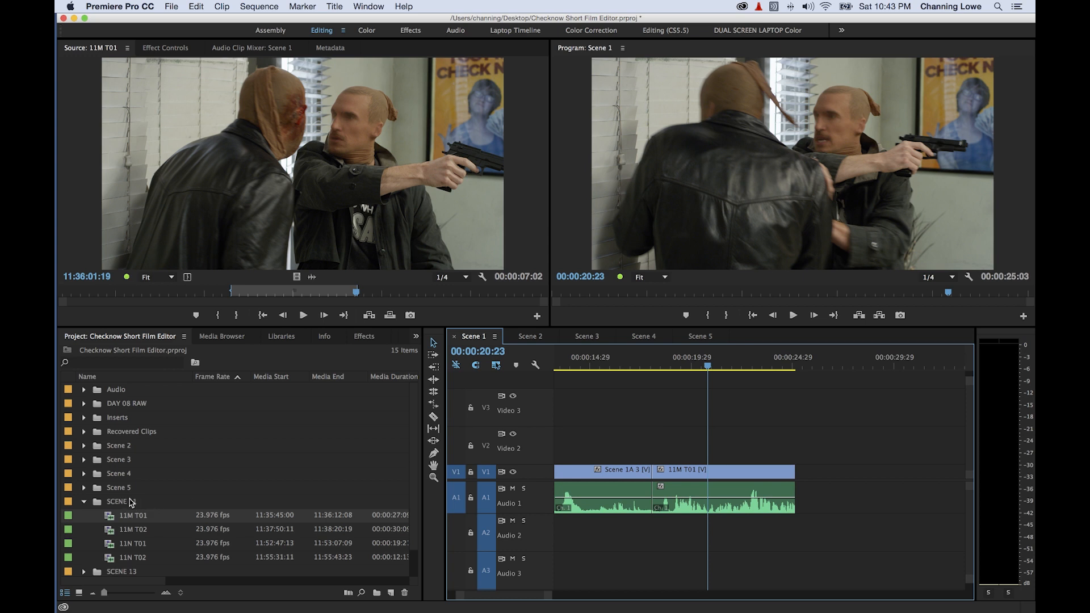
scroll(657, 442, left, 2)
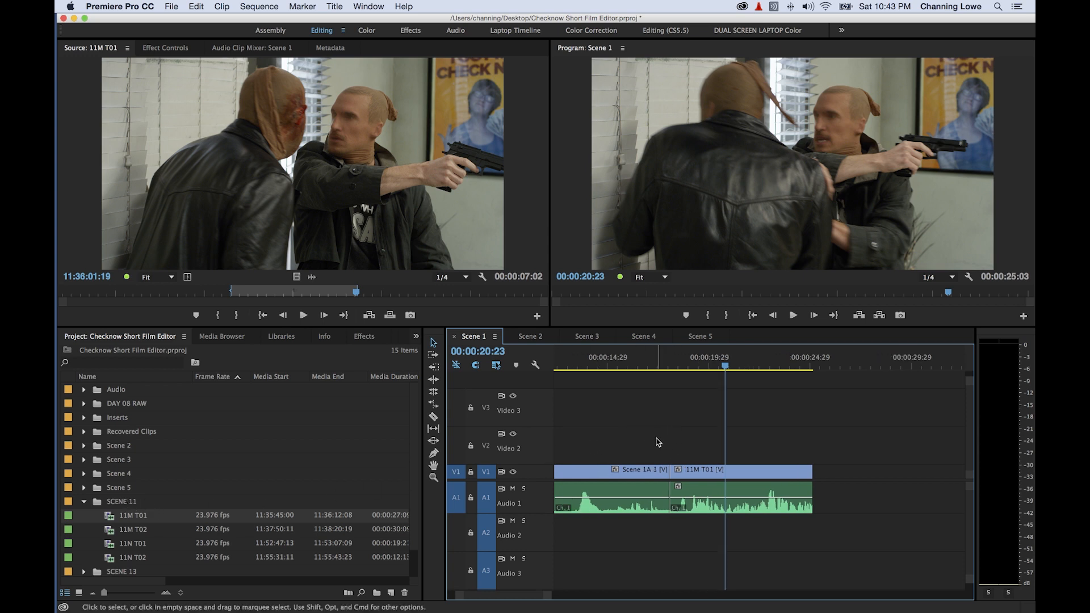